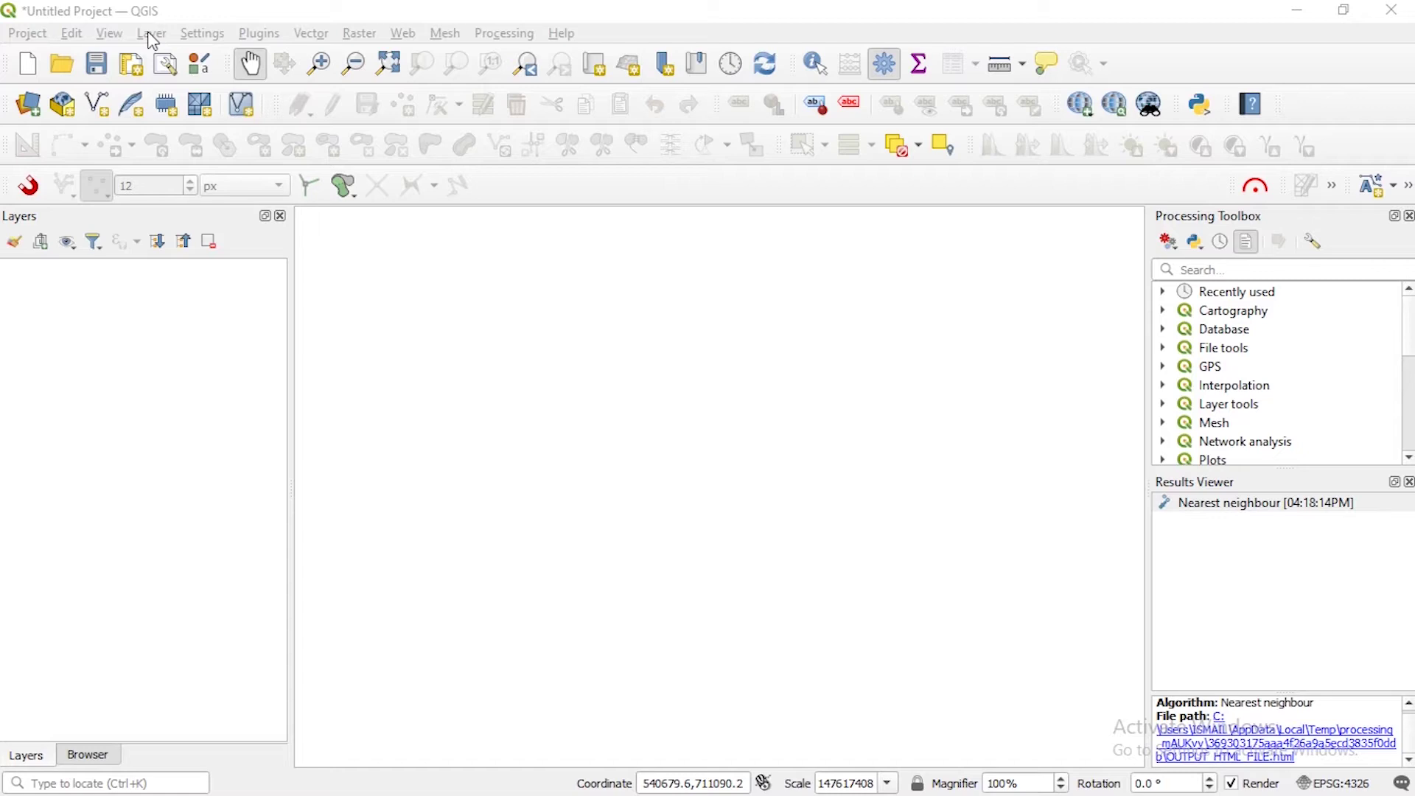
Open the Add Delimited Text Layer dialog from the Layer menu
left_click(310, 35)
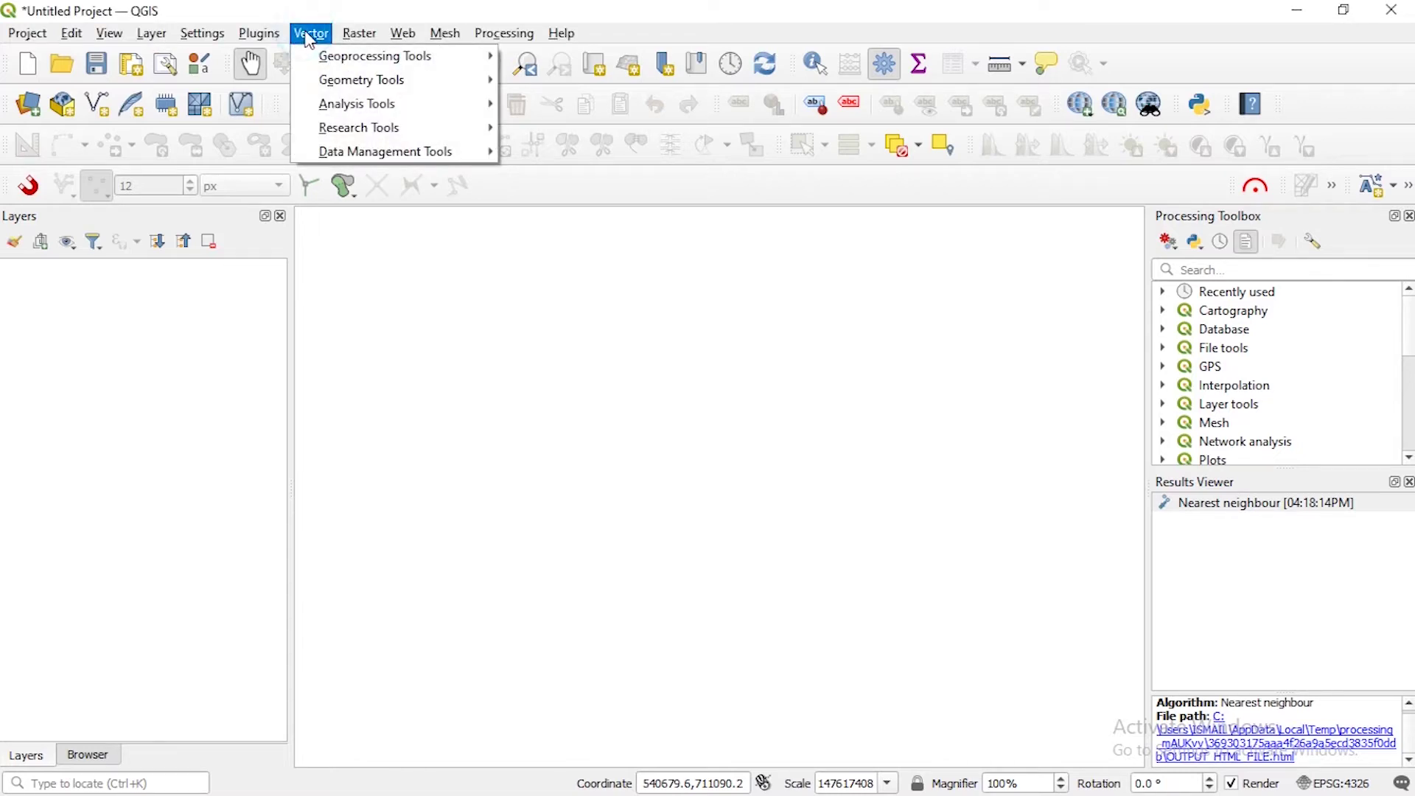
left_click(151, 33)
left_click(153, 34)
mouse_move(405, 107)
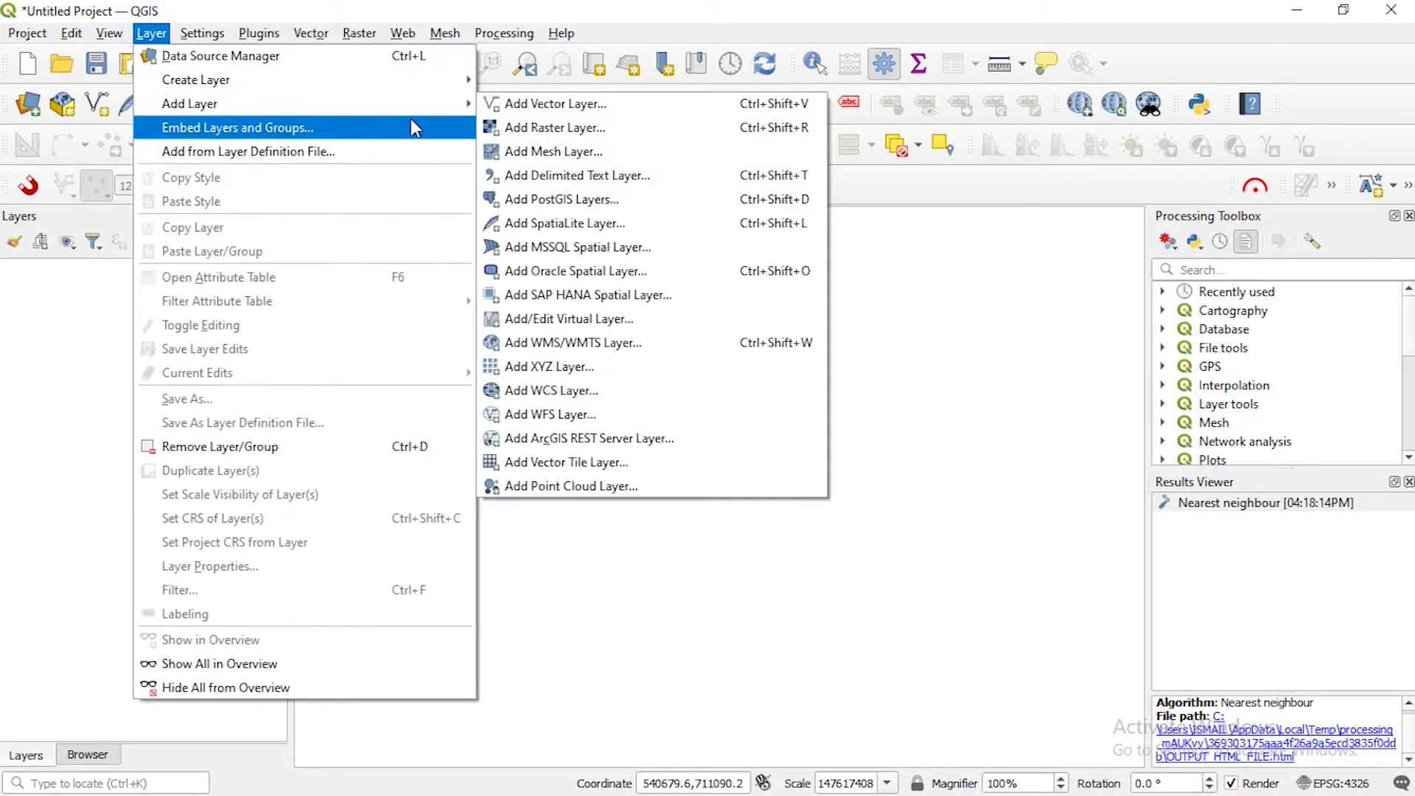
left_click(542, 177)
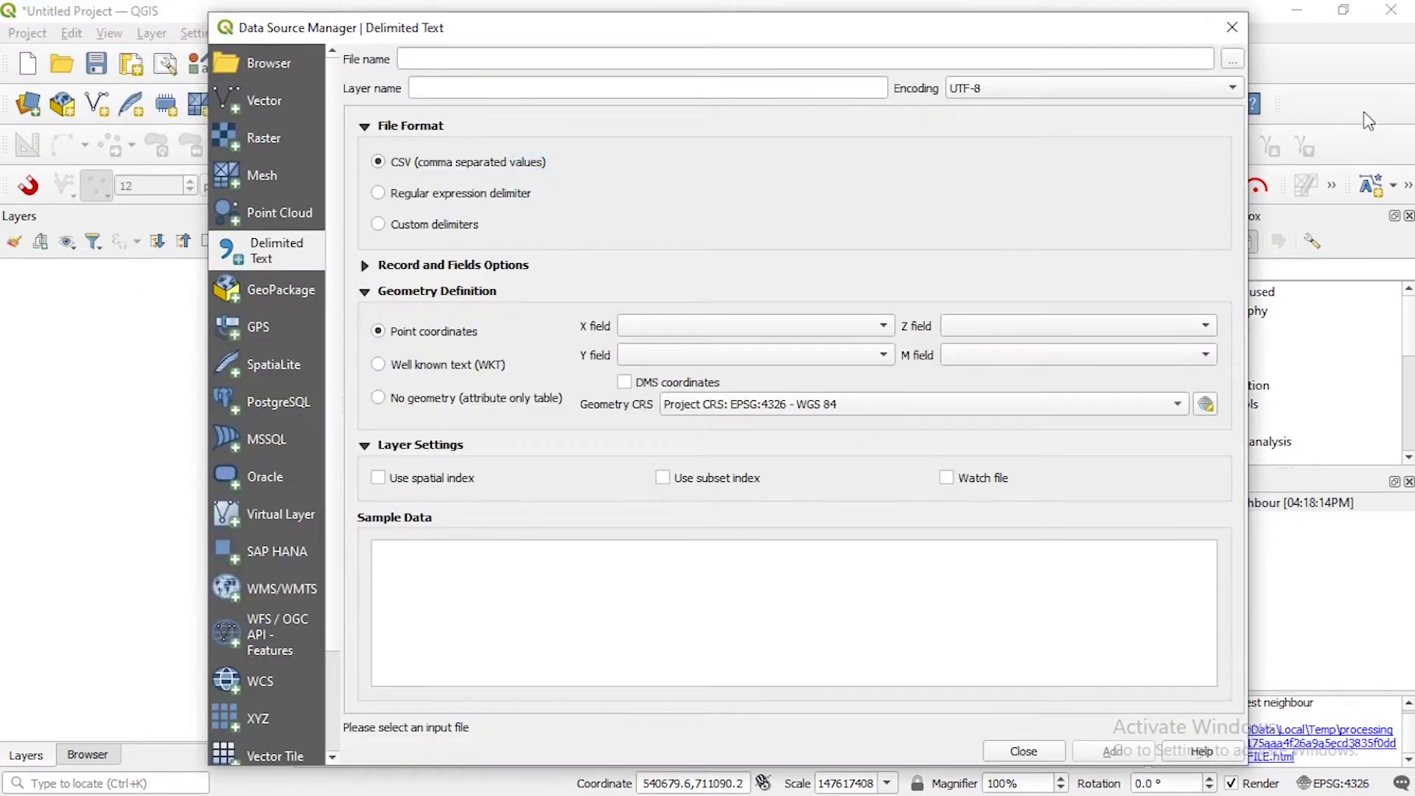
Load SOUNDING DATA.csv as points with X=EASTING and Y=NORTHING, then close the dialog
left_click(1233, 58)
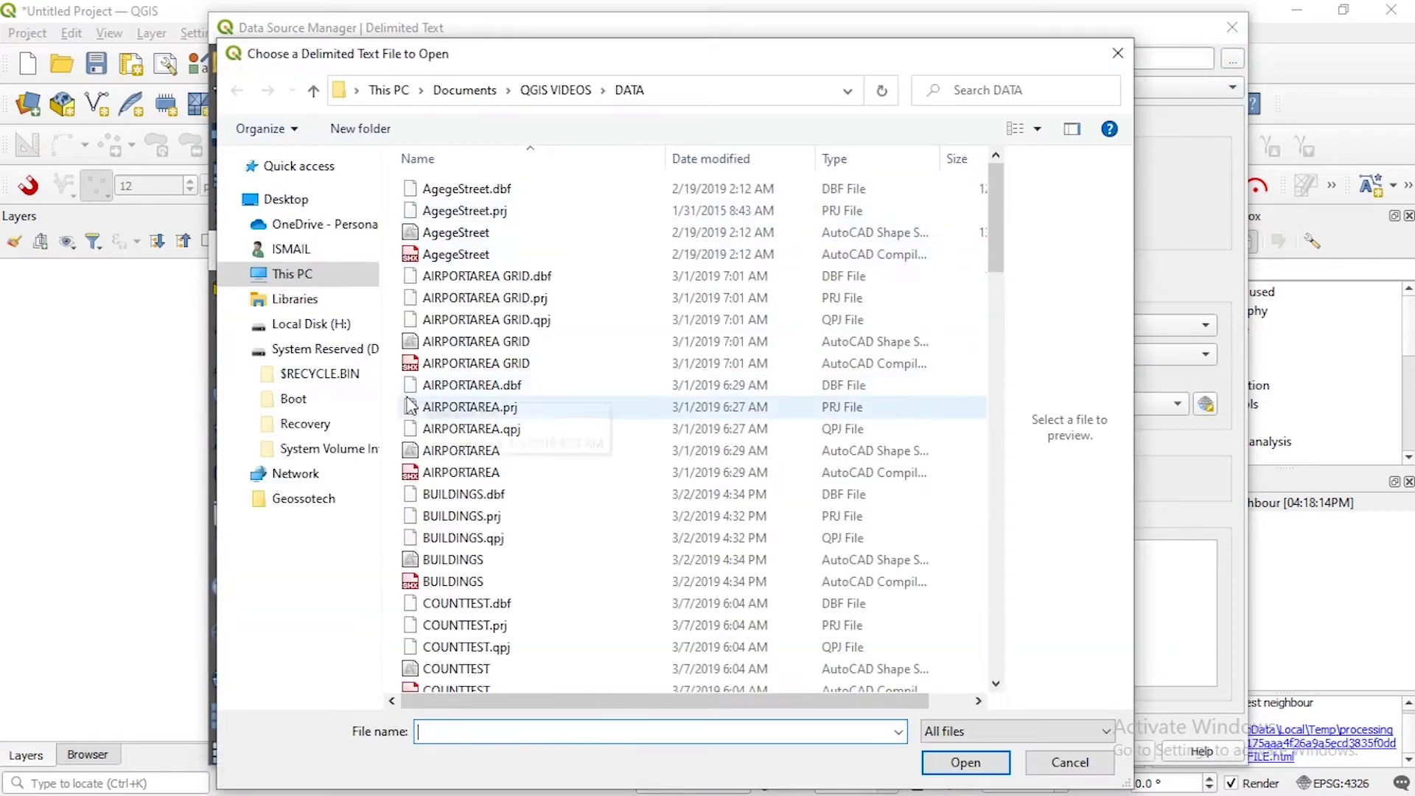
scroll(410, 406, "down", 19)
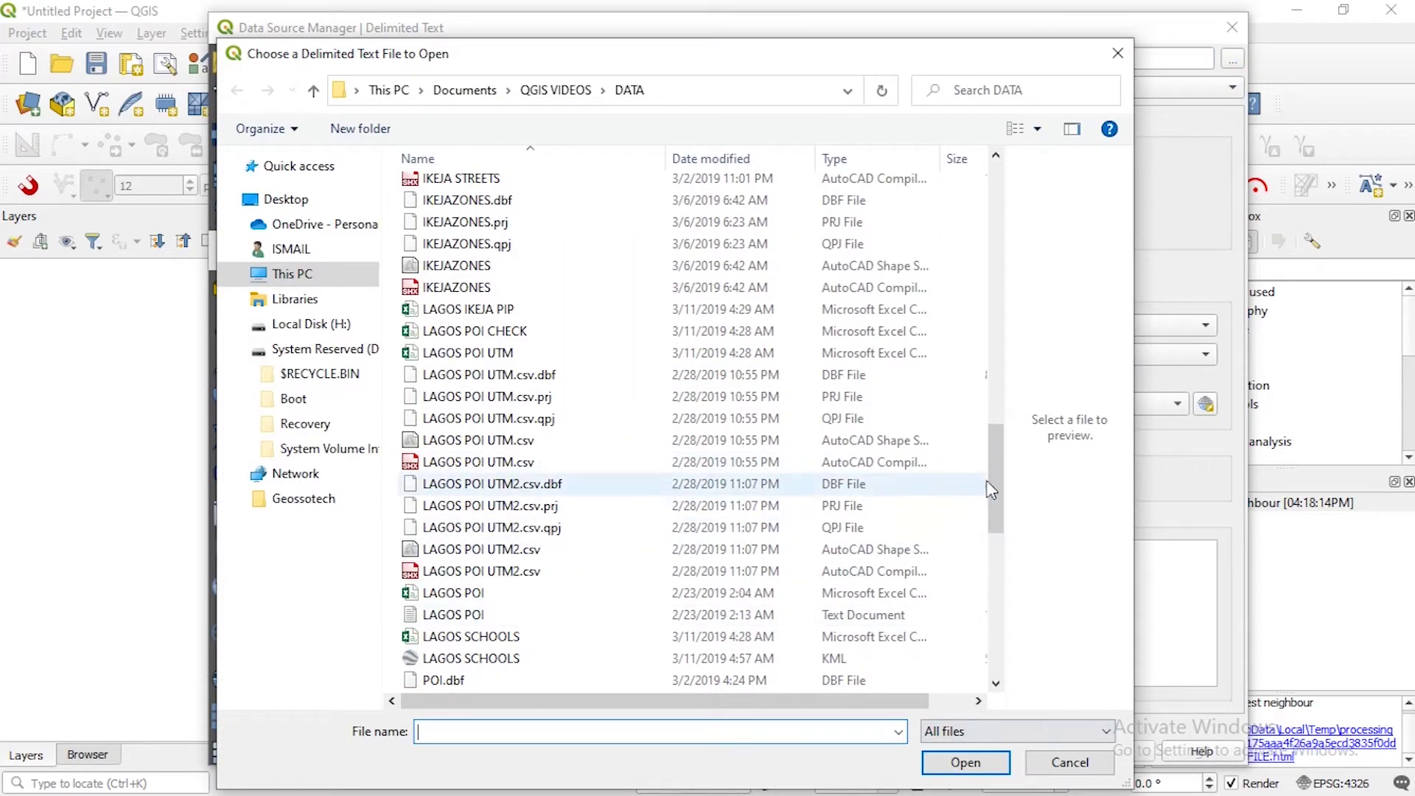
scroll(987, 490, "down", 3)
scroll(884, 516, "up", 3)
scroll(663, 575, "down", 10)
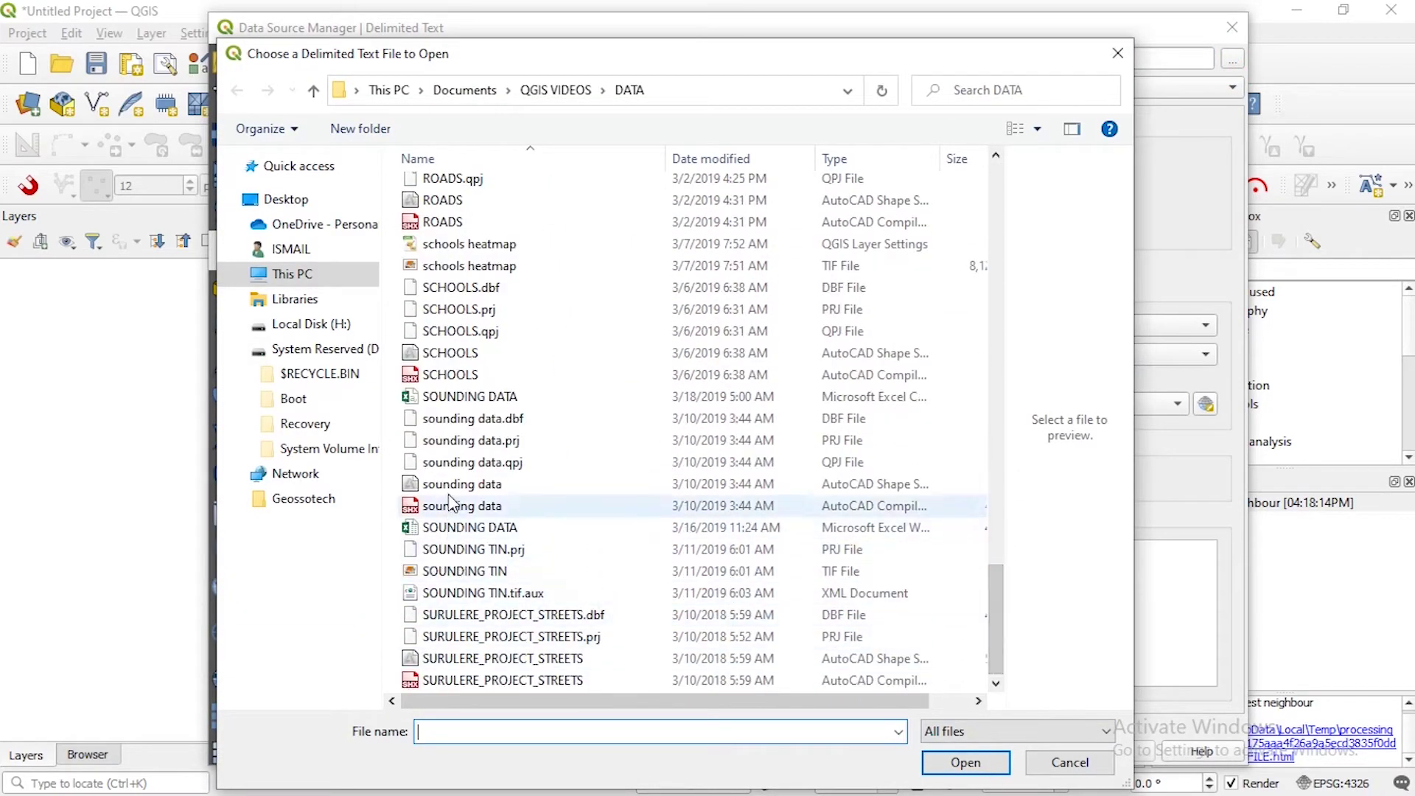
double_click(458, 397)
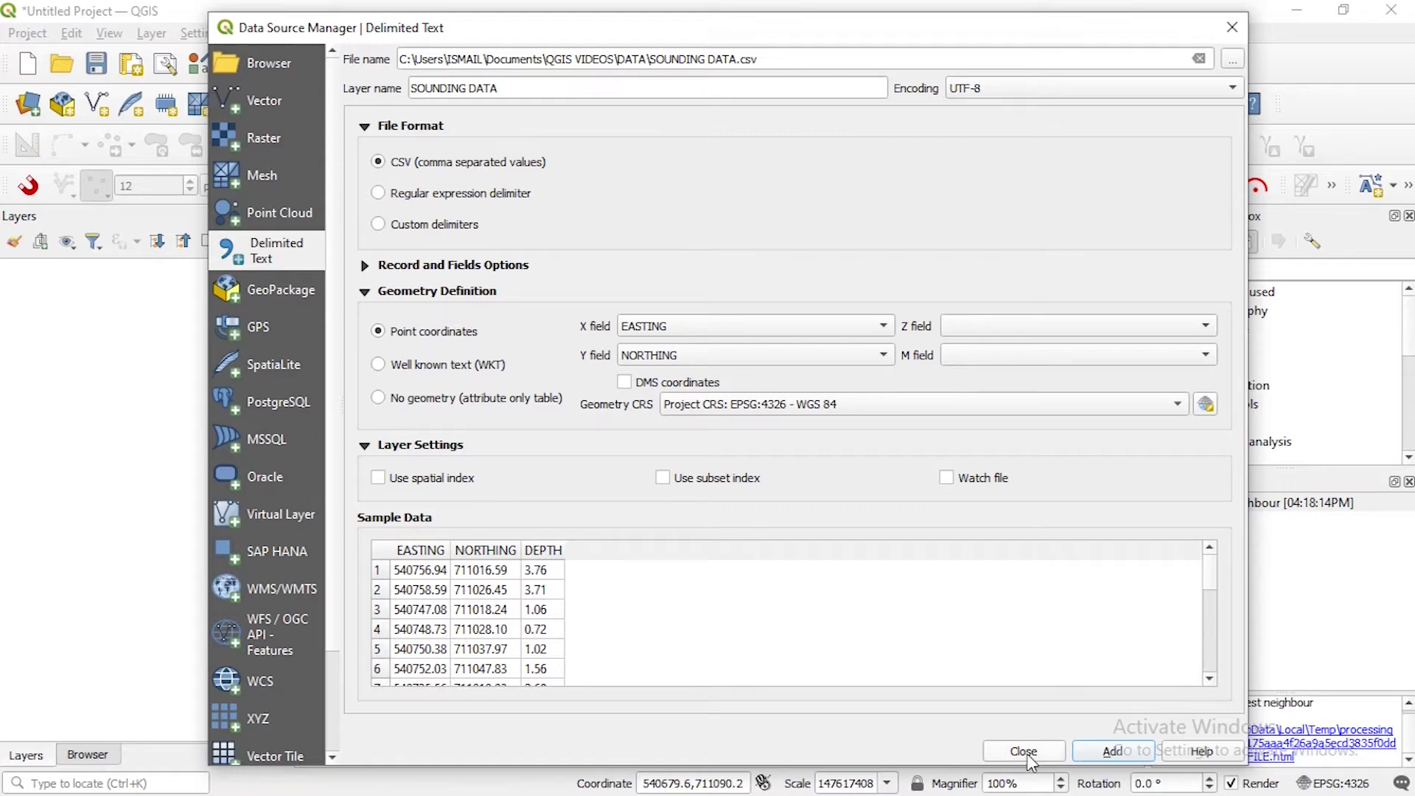
left_click(1097, 750)
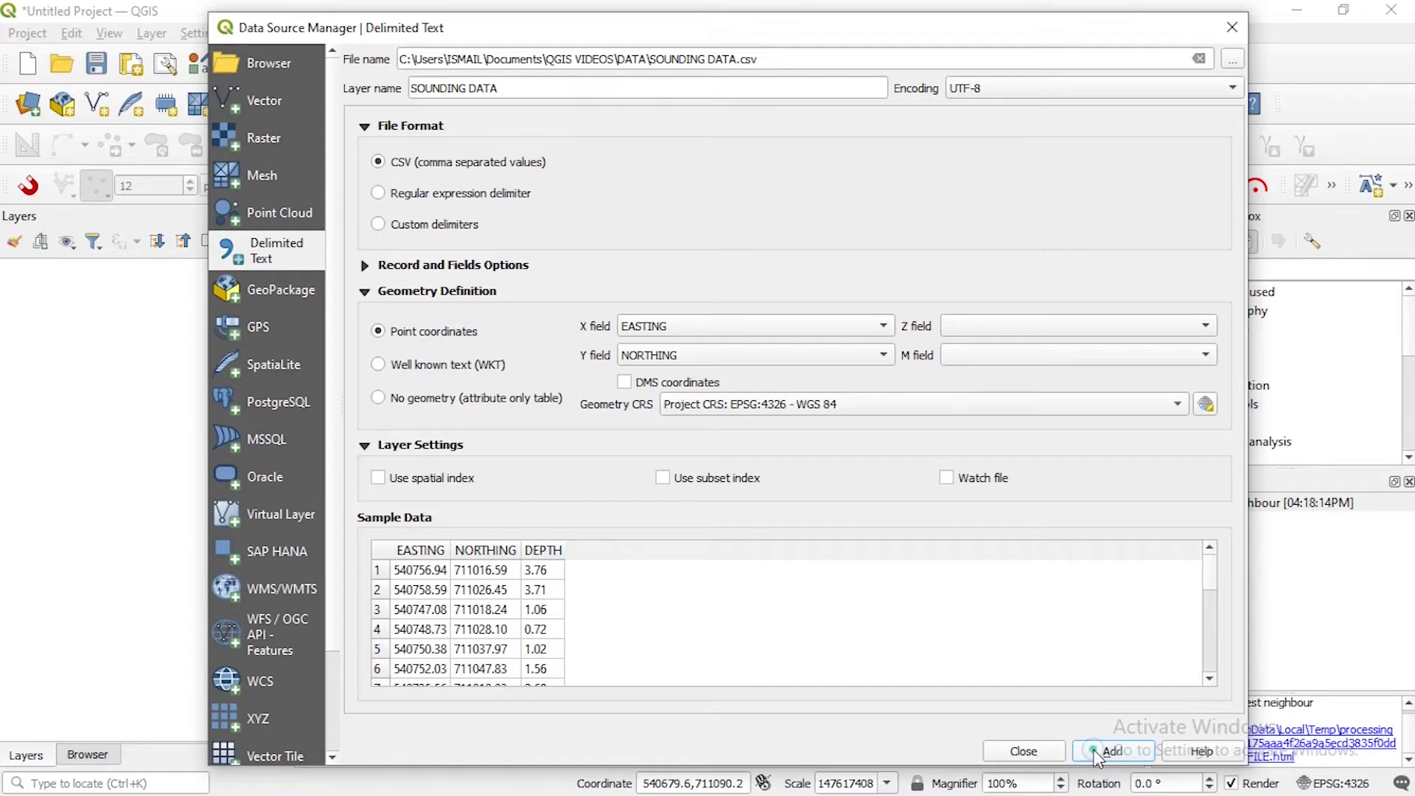
left_click(1045, 759)
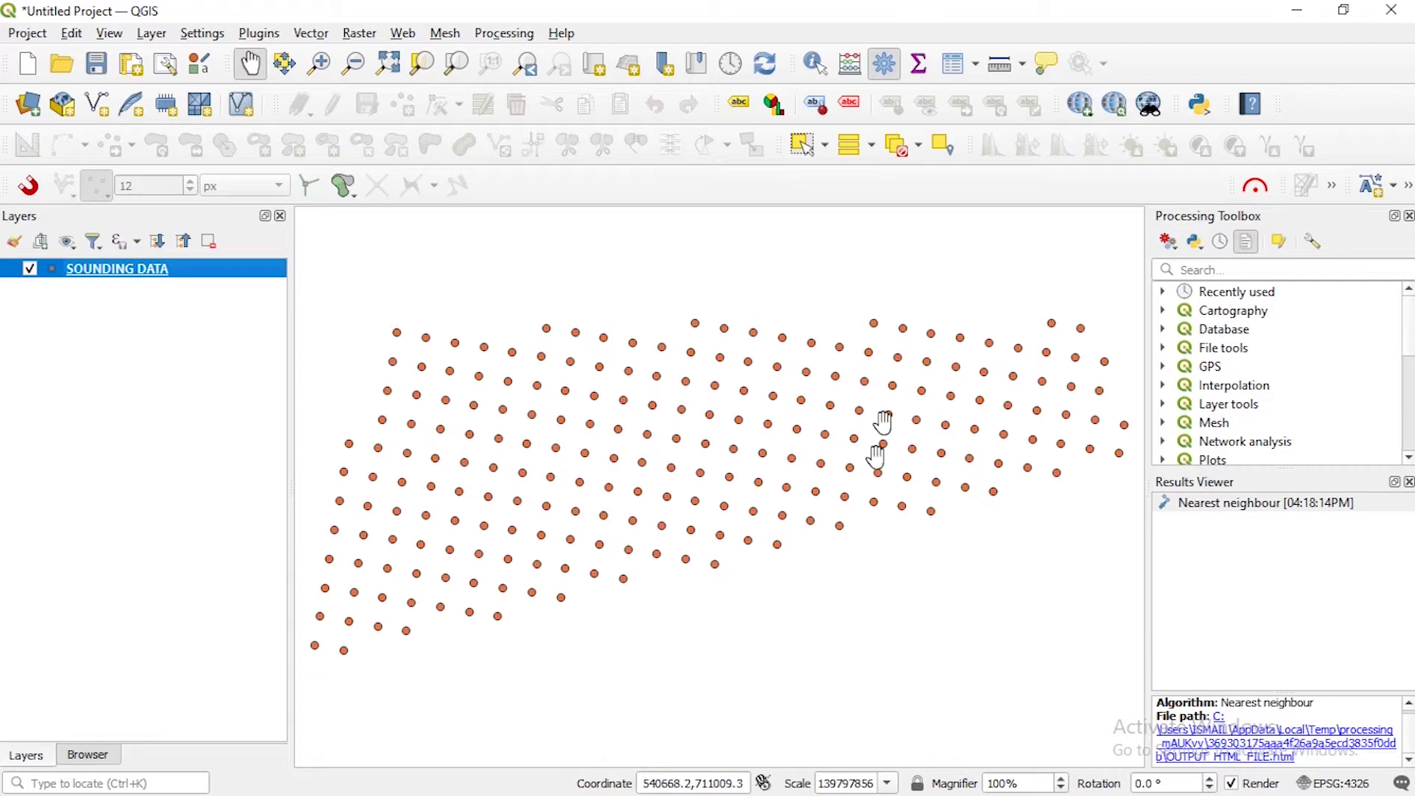
Give the SOUNDING DATA layer Single Labels showing the DEPTH field
right_click(106, 277)
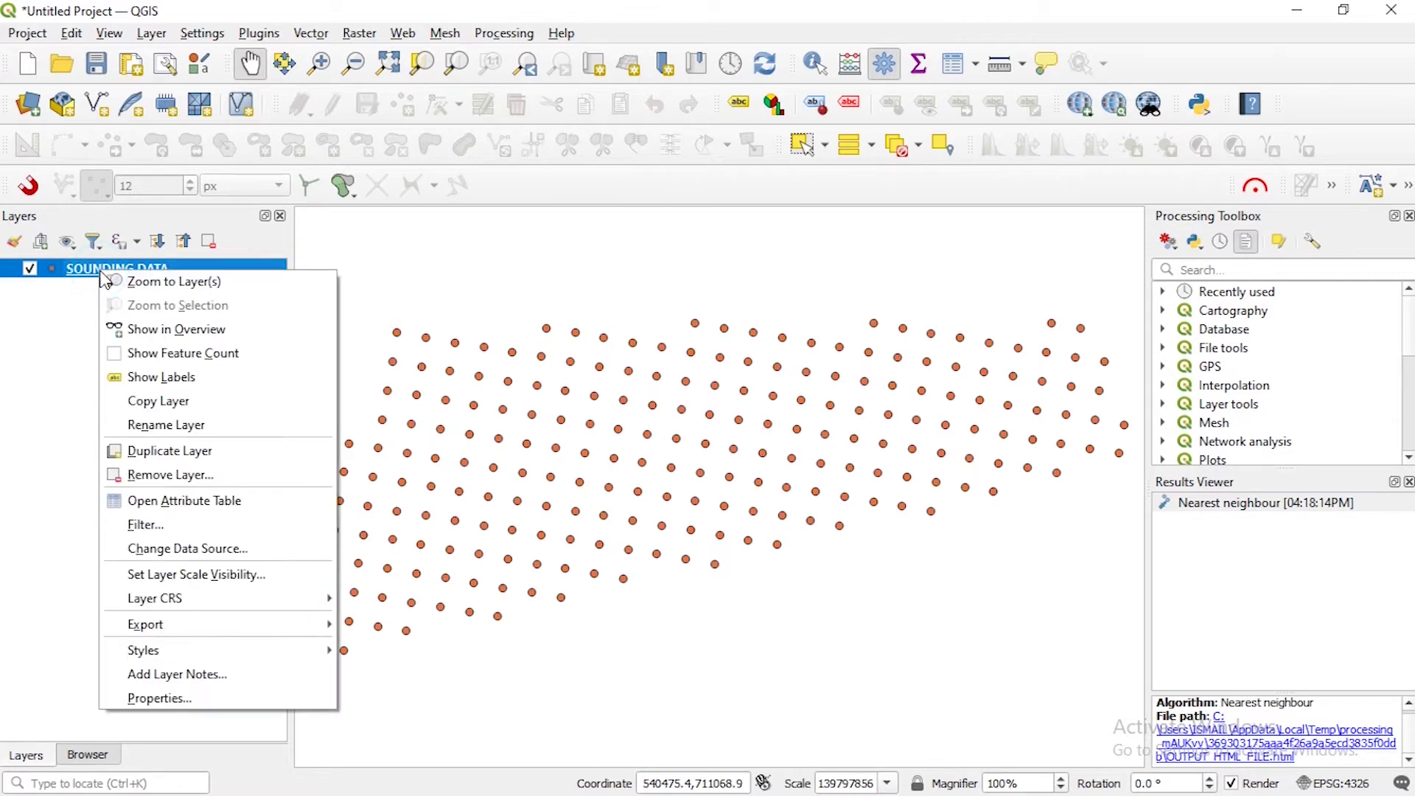
left_click(188, 697)
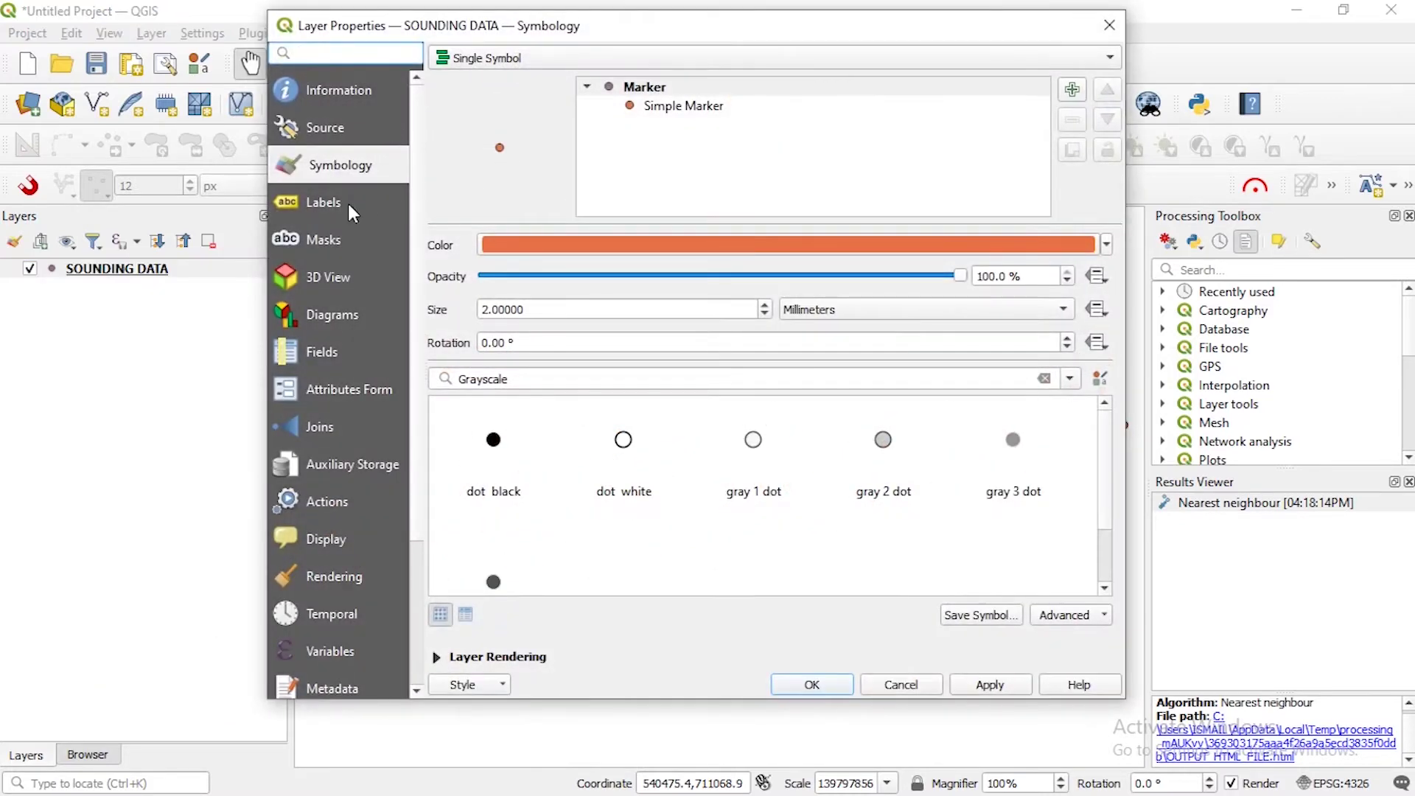
left_click(324, 207)
left_click(720, 58)
left_click(700, 58)
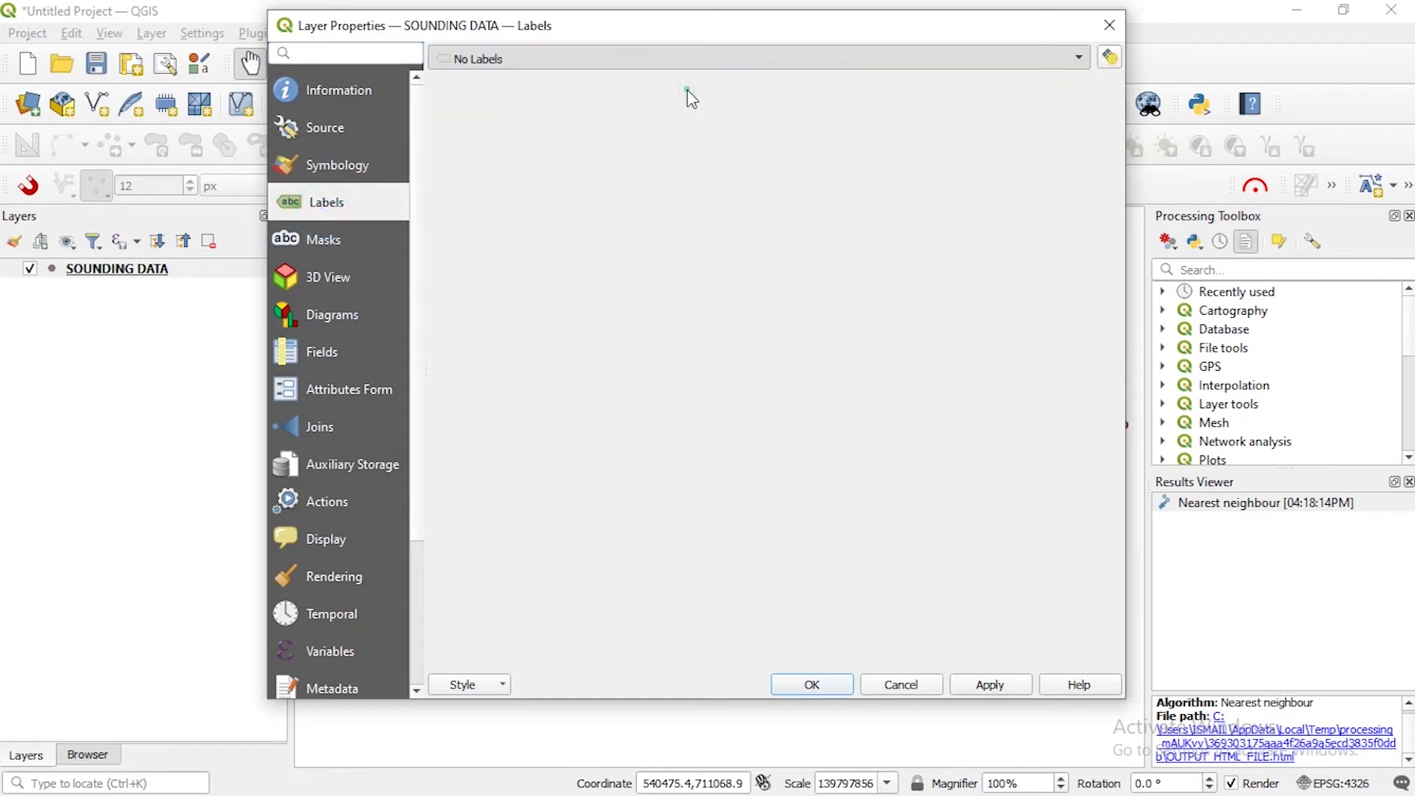
left_click(706, 56)
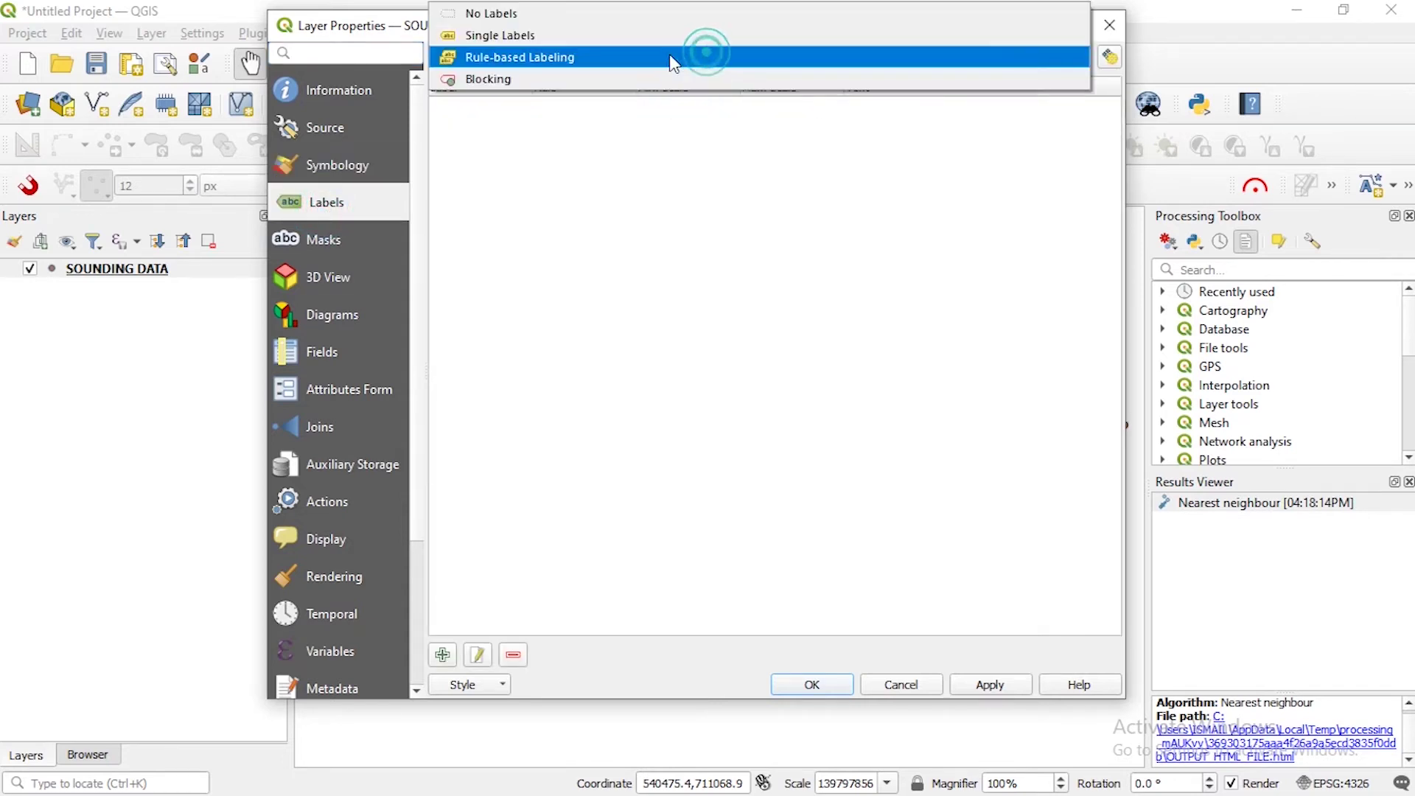
left_click(602, 38)
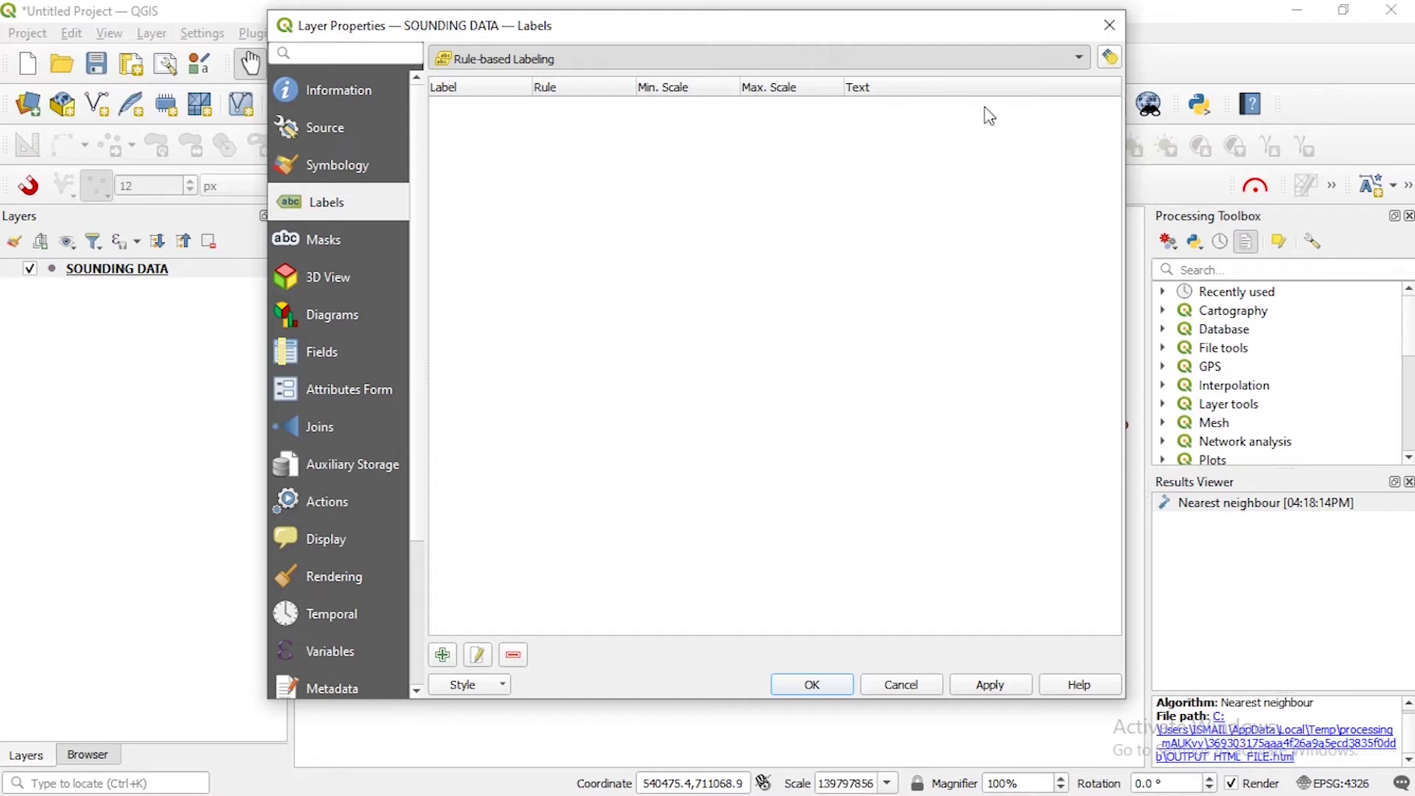
left_click(1079, 88)
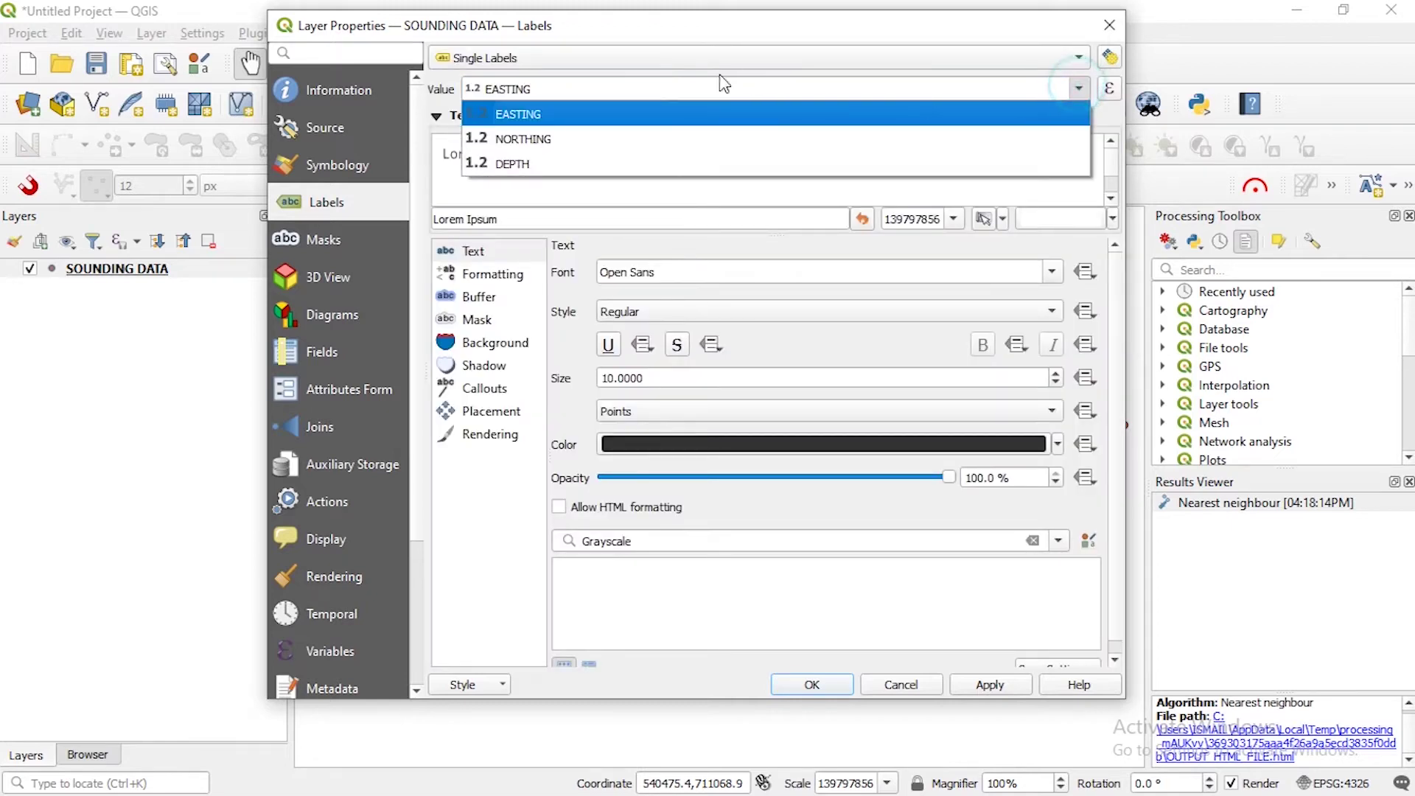
left_click(557, 163)
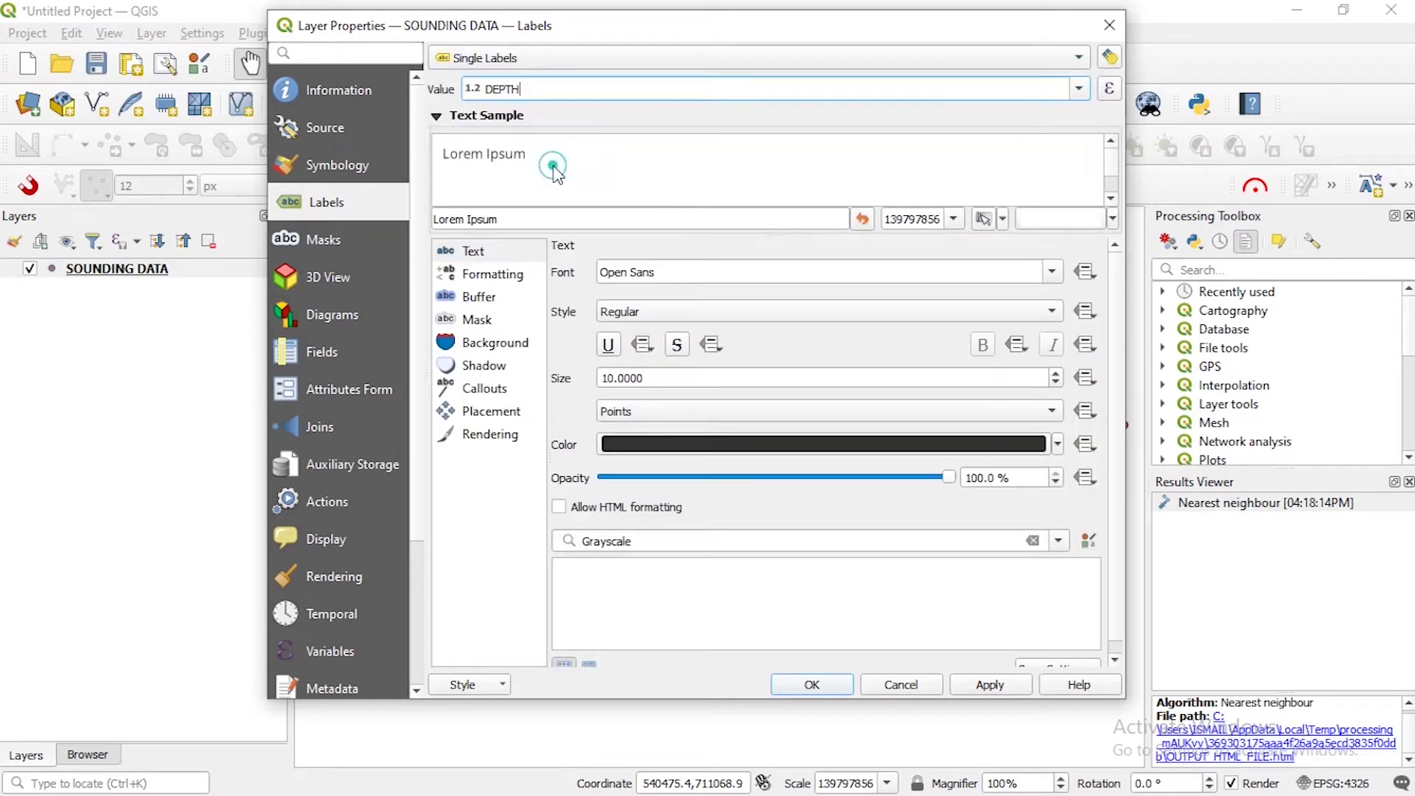
left_click(987, 684)
left_click(825, 684)
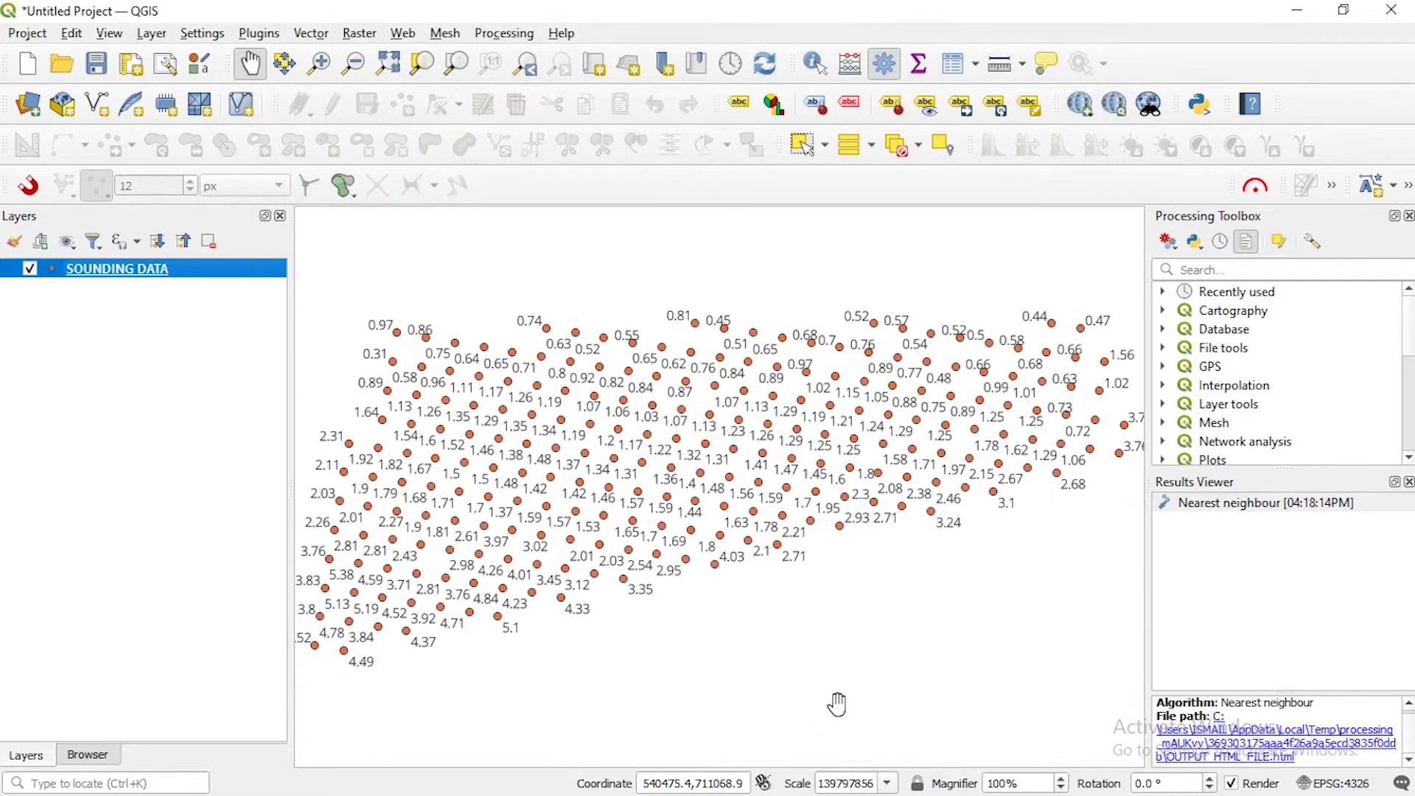
Reduce the depth label text size to 5 and apply it
left_click(102, 278)
double_click(104, 278)
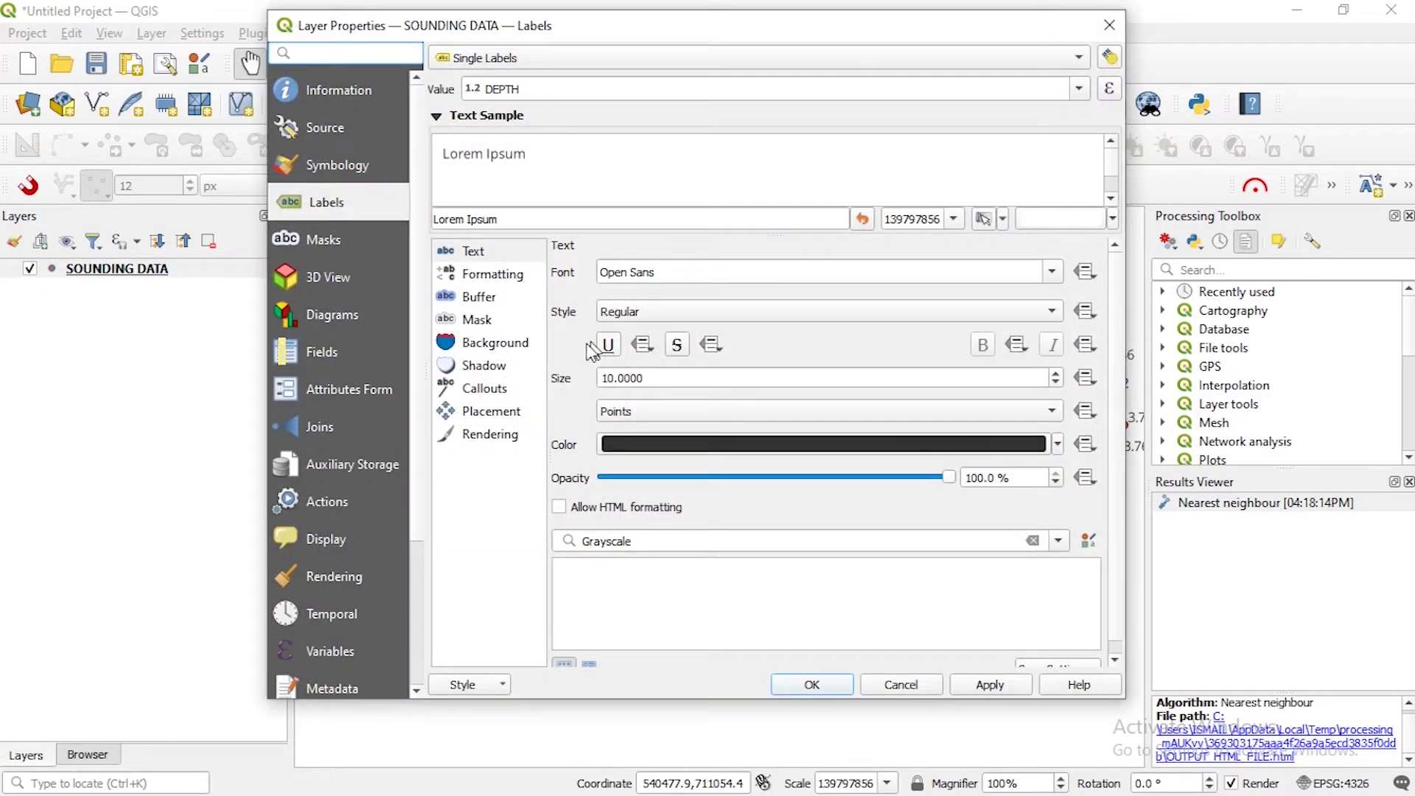
left_click(1056, 383)
left_click(1055, 383)
left_click(1056, 383)
left_click(1055, 383)
left_click(1055, 383)
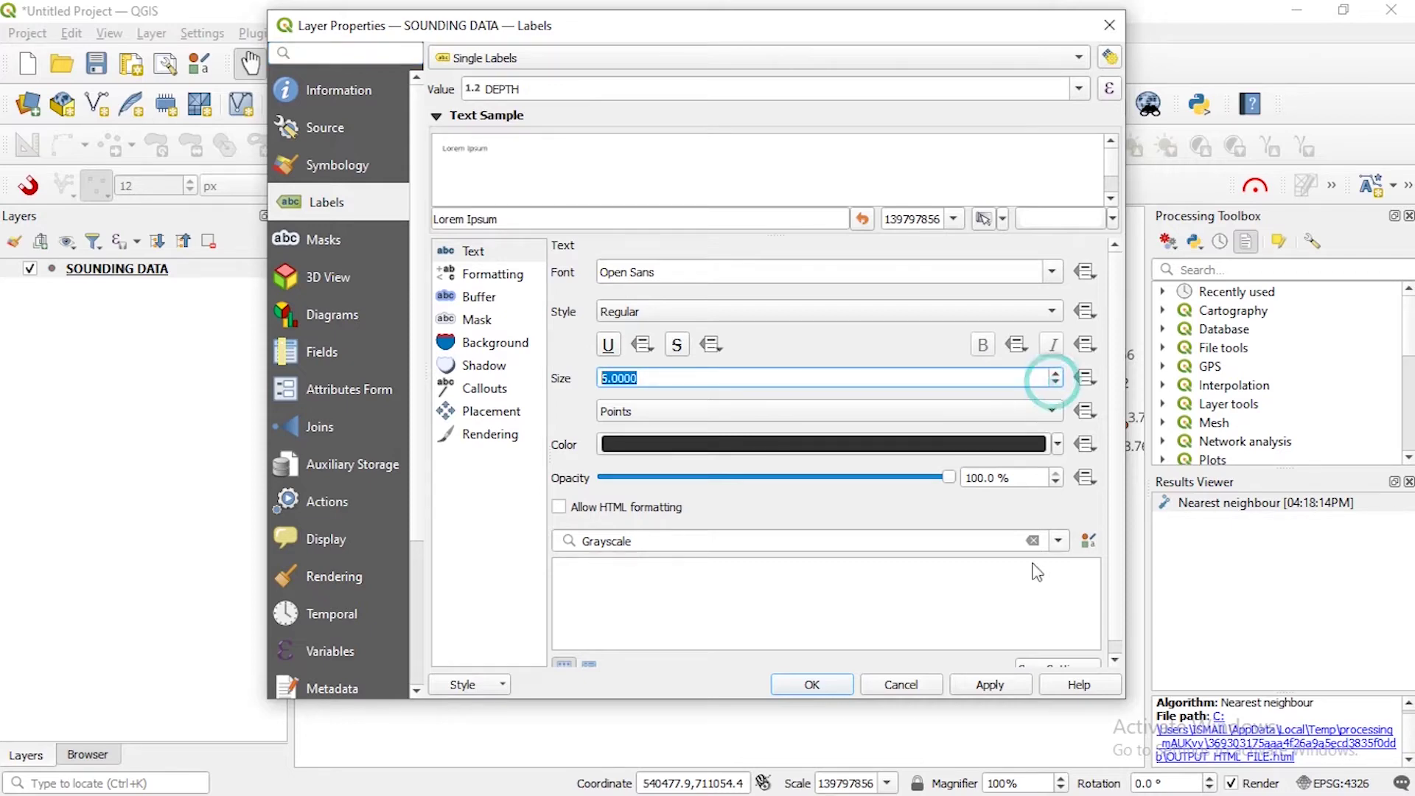
left_click(990, 684)
left_click(815, 685)
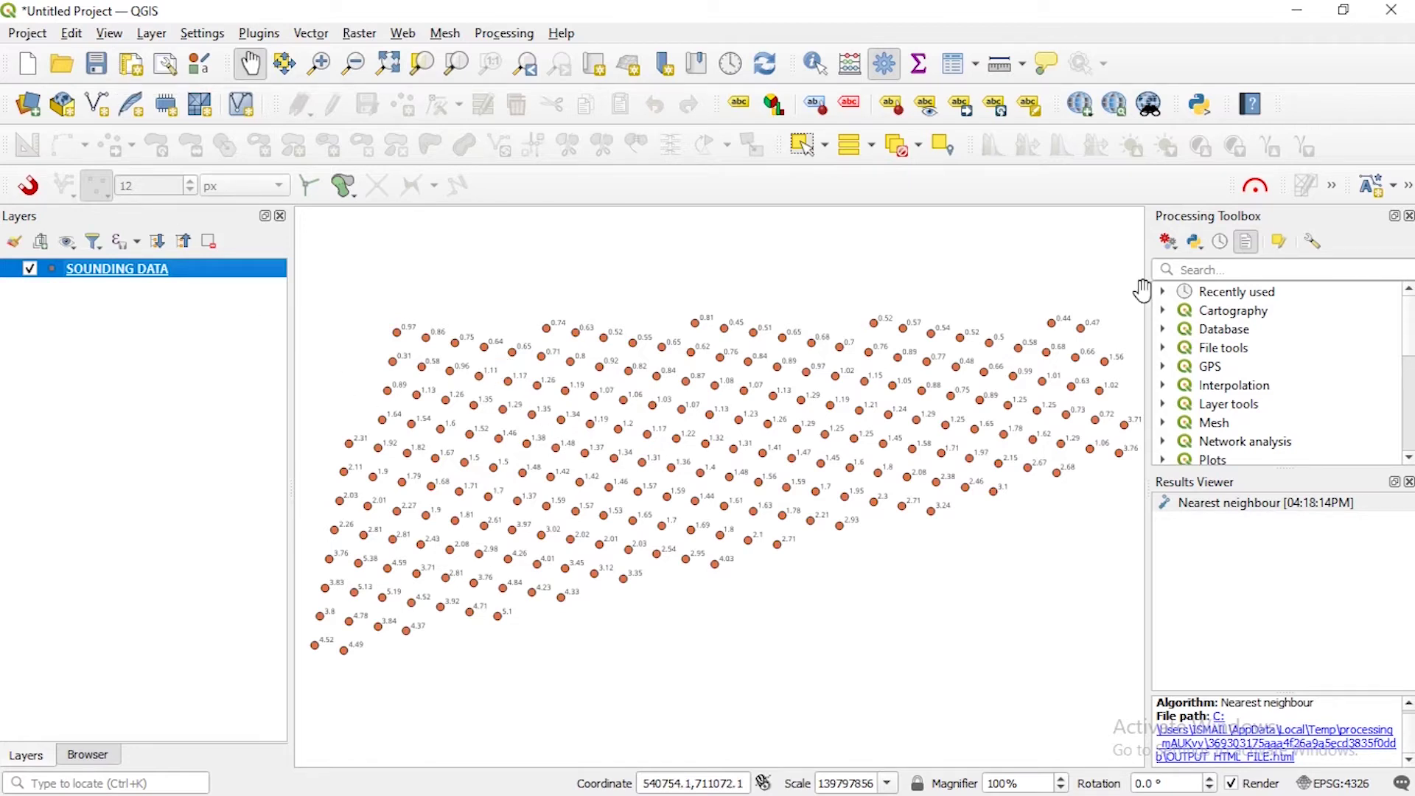
left_click(1222, 273)
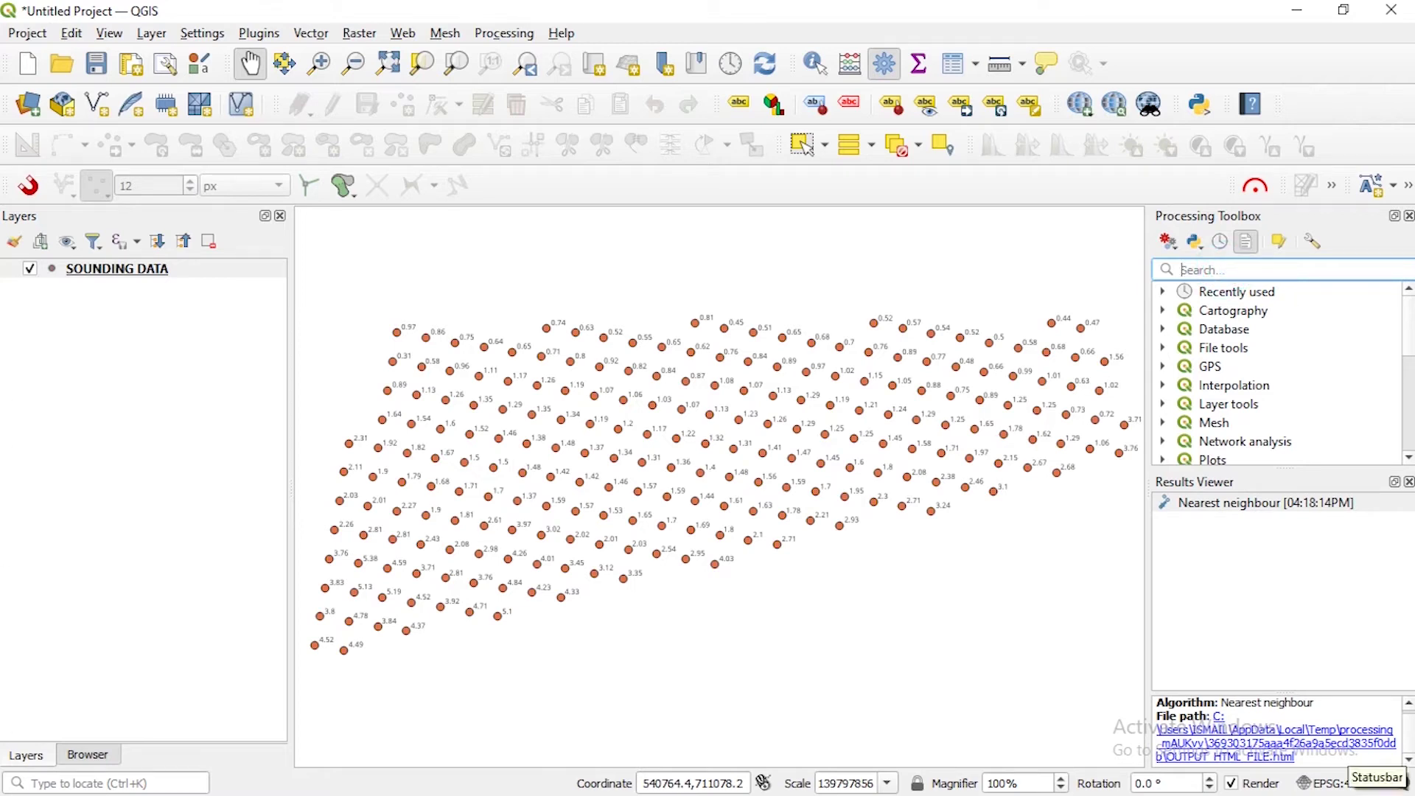
Find the TIN Interpolation tool via the Processing Toolbox search and open it
type("TIN")
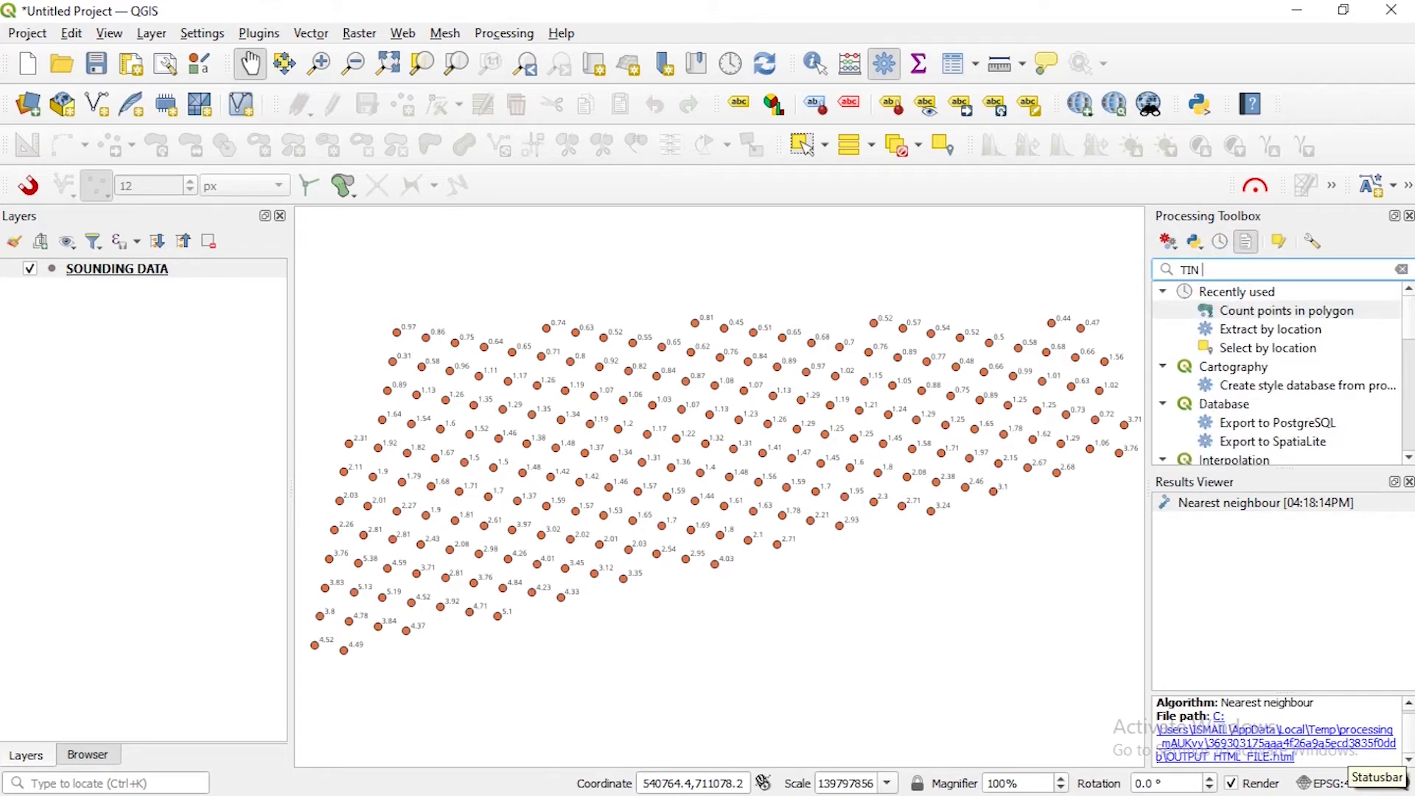
type(" iNTER")
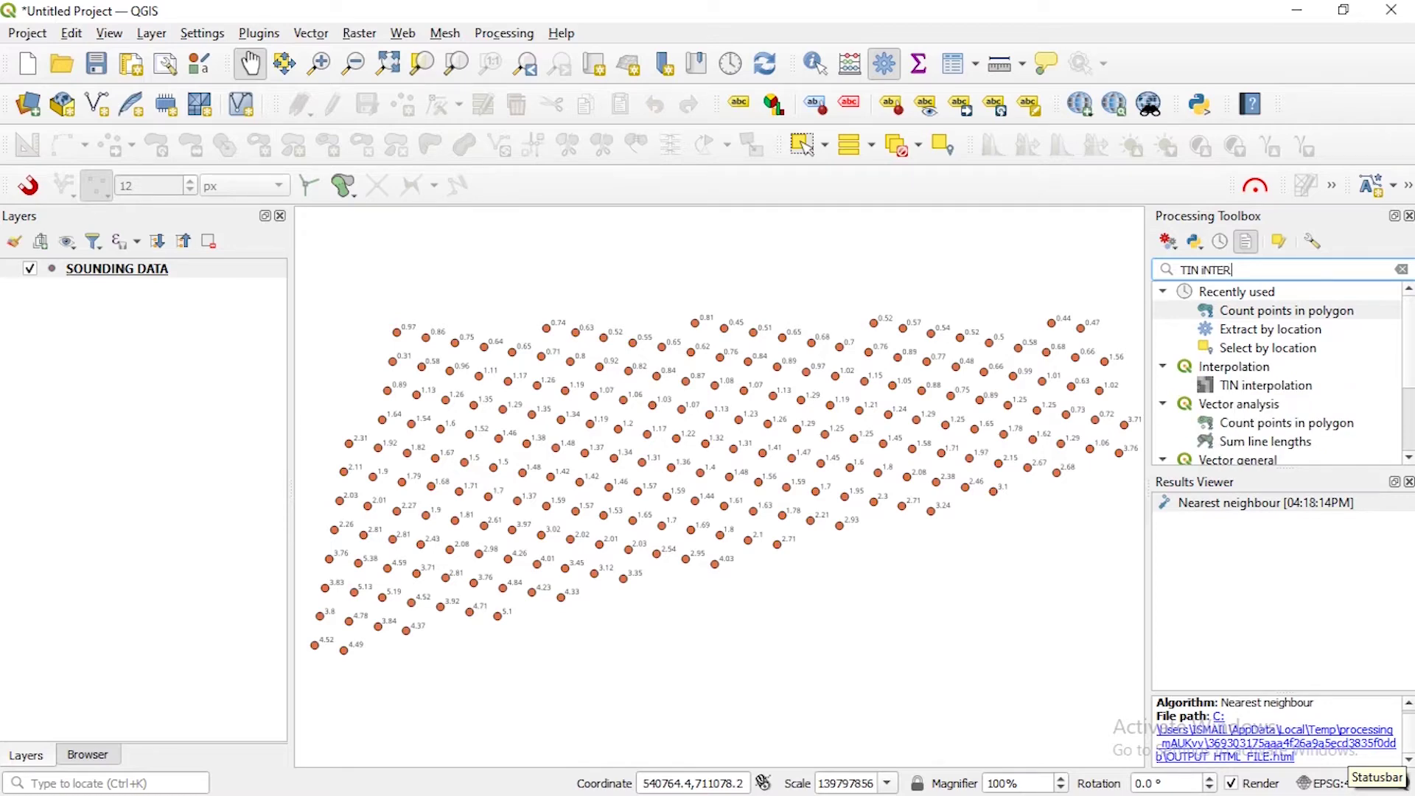
key("Return")
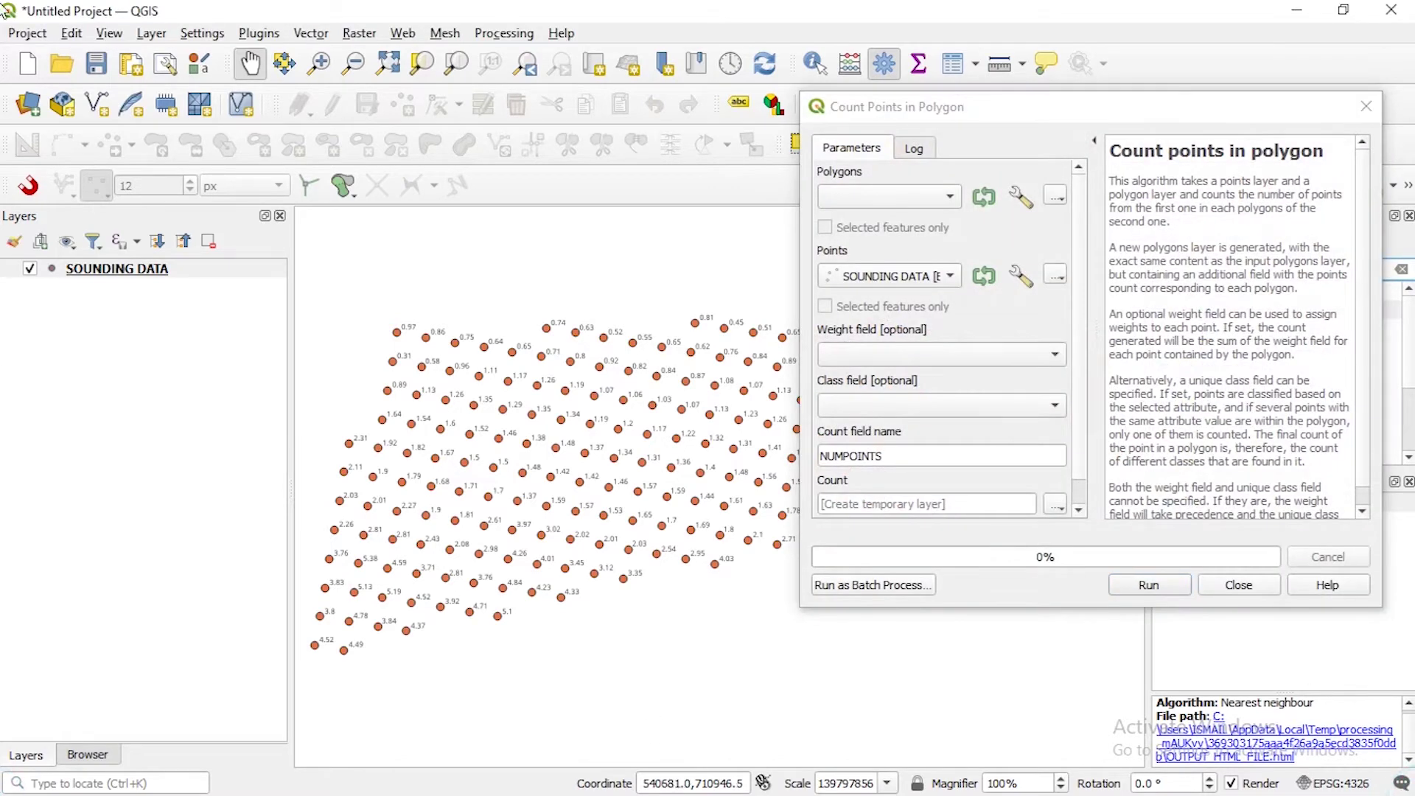
left_click(1367, 106)
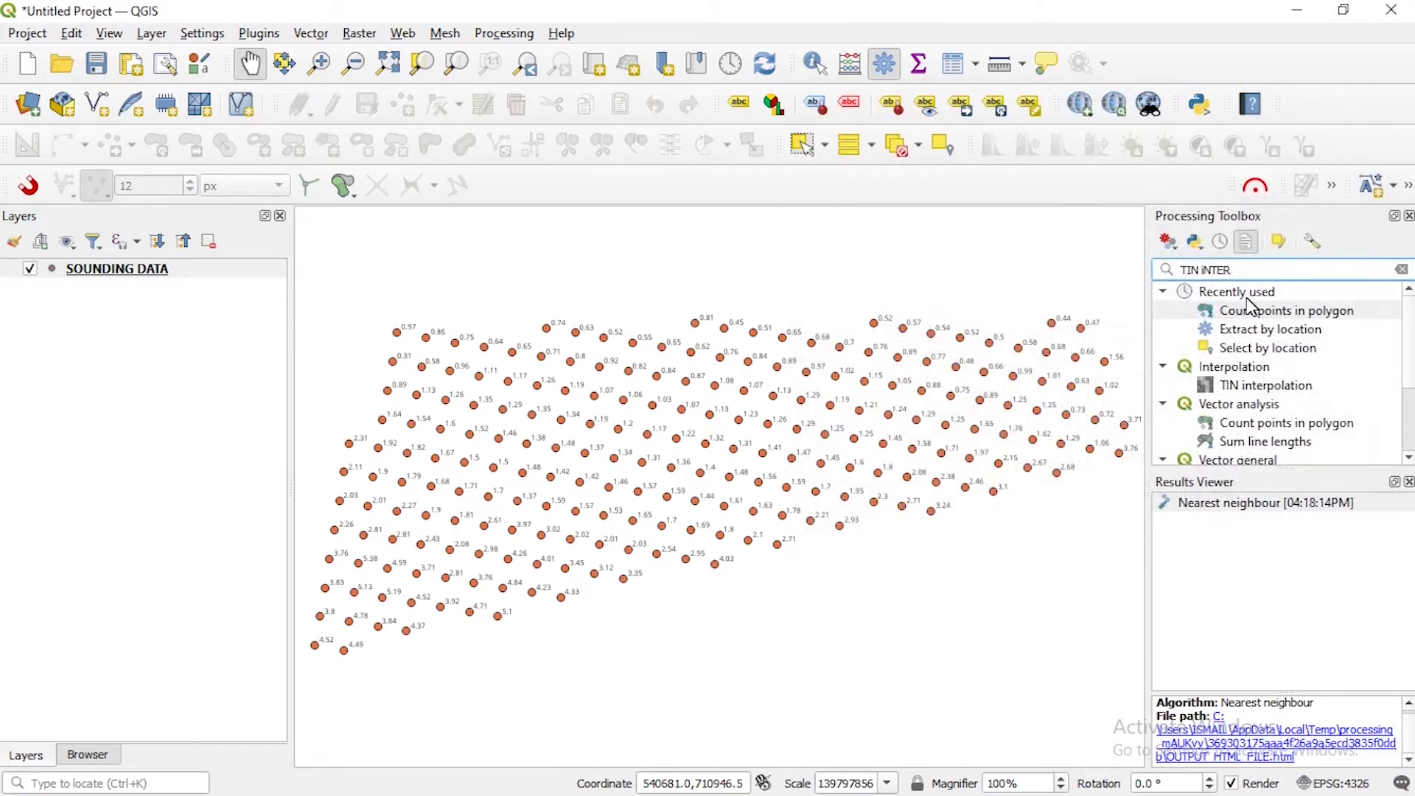
type("POLATION")
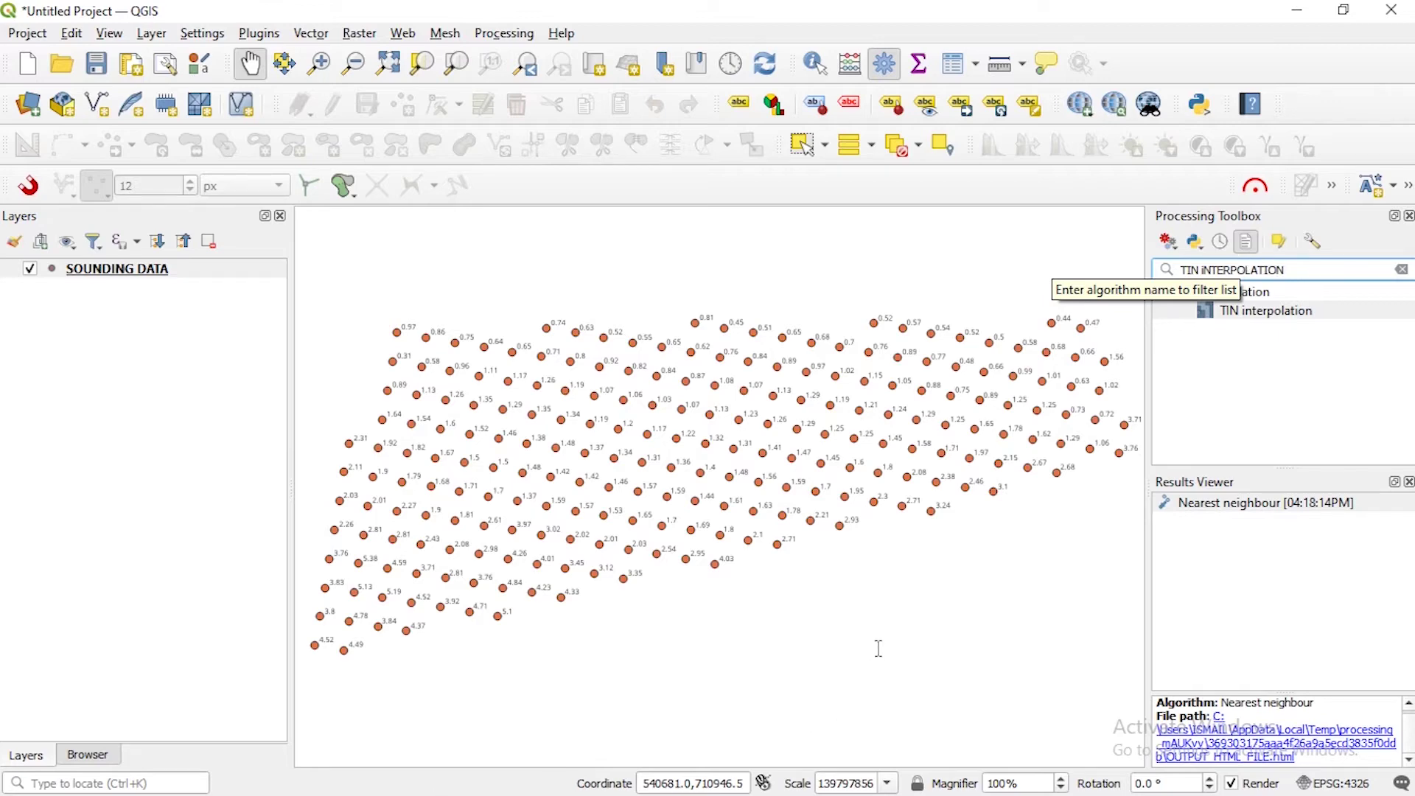
key("Return")
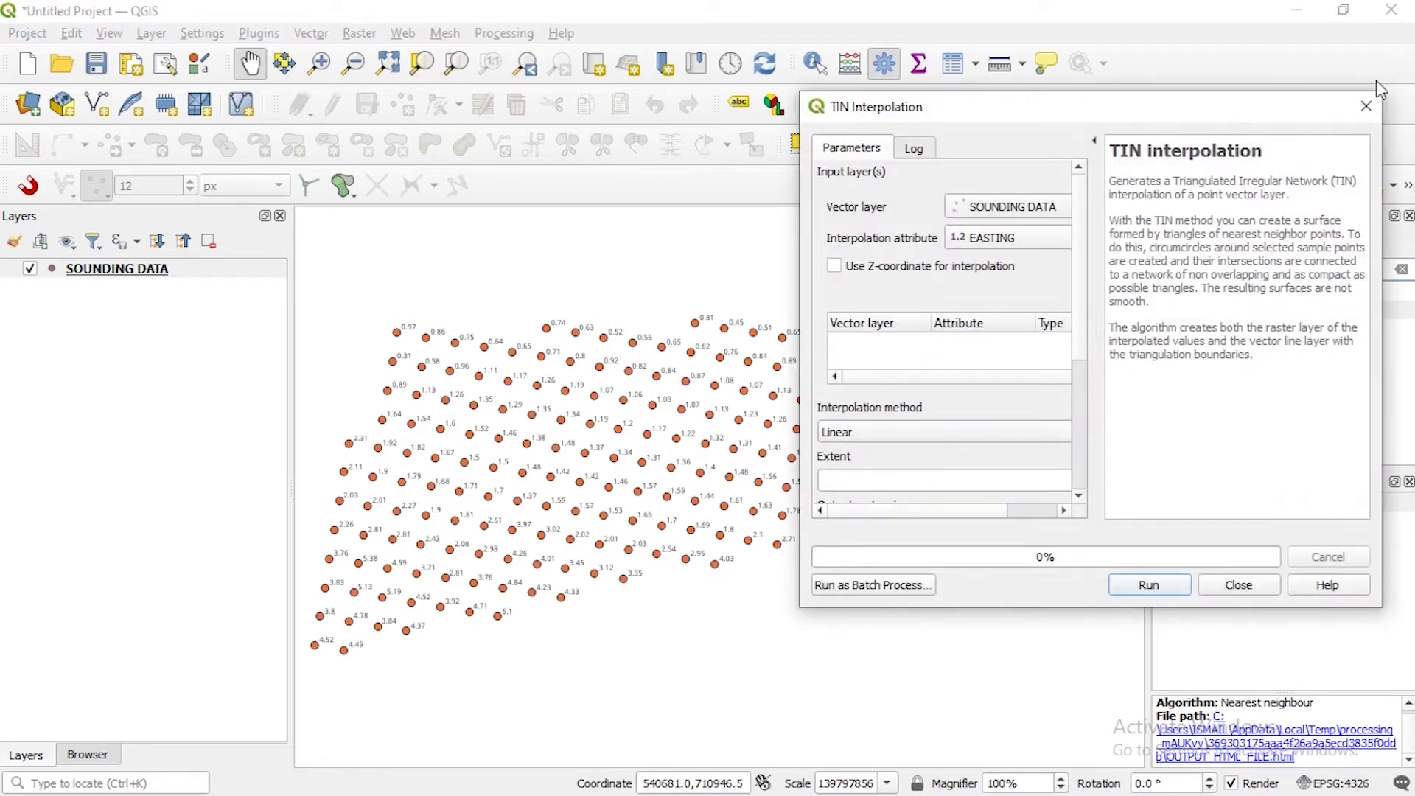
Interpolate on DEPTH, adding the sounding layer as Points with the Linear method
left_click(1367, 106)
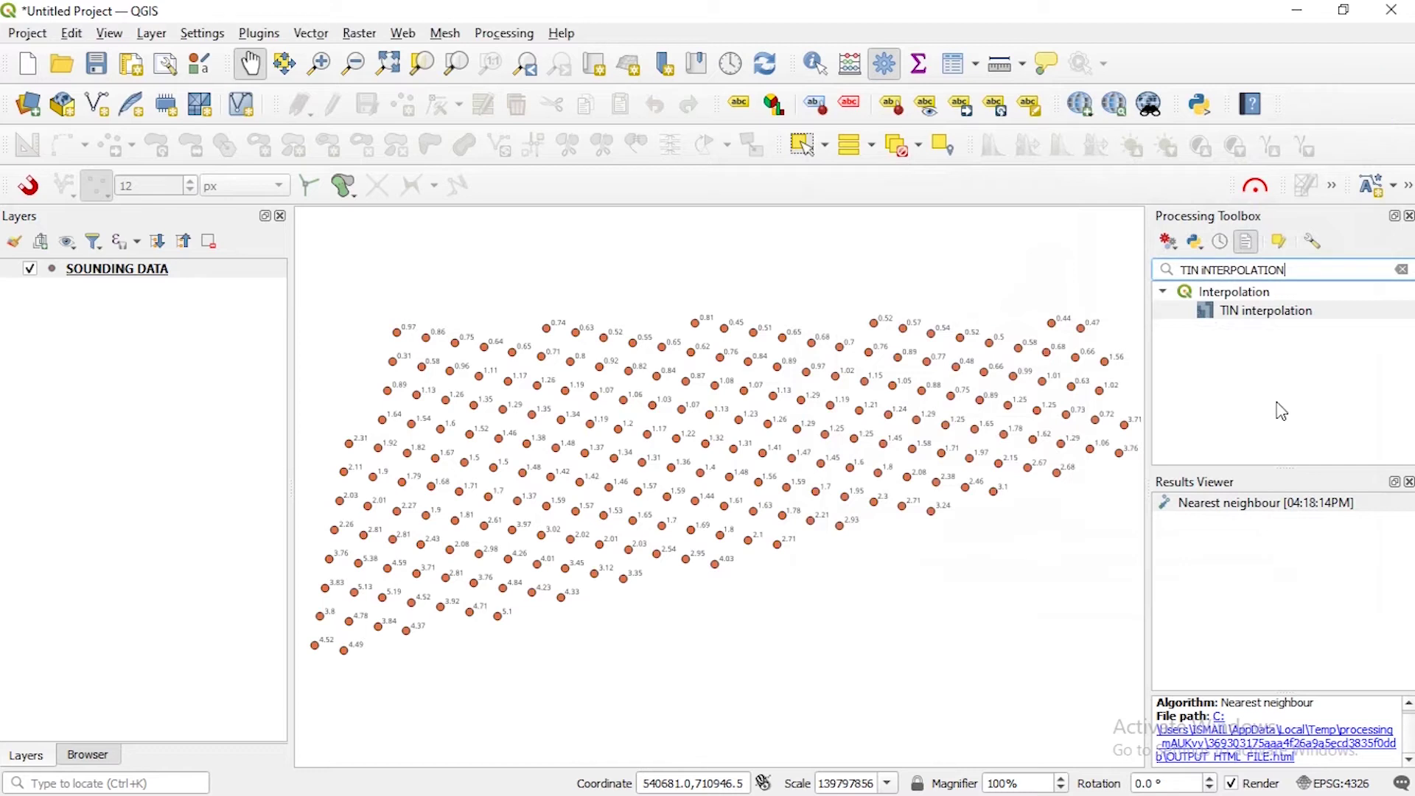
right_click(1259, 321)
left_click(1228, 426)
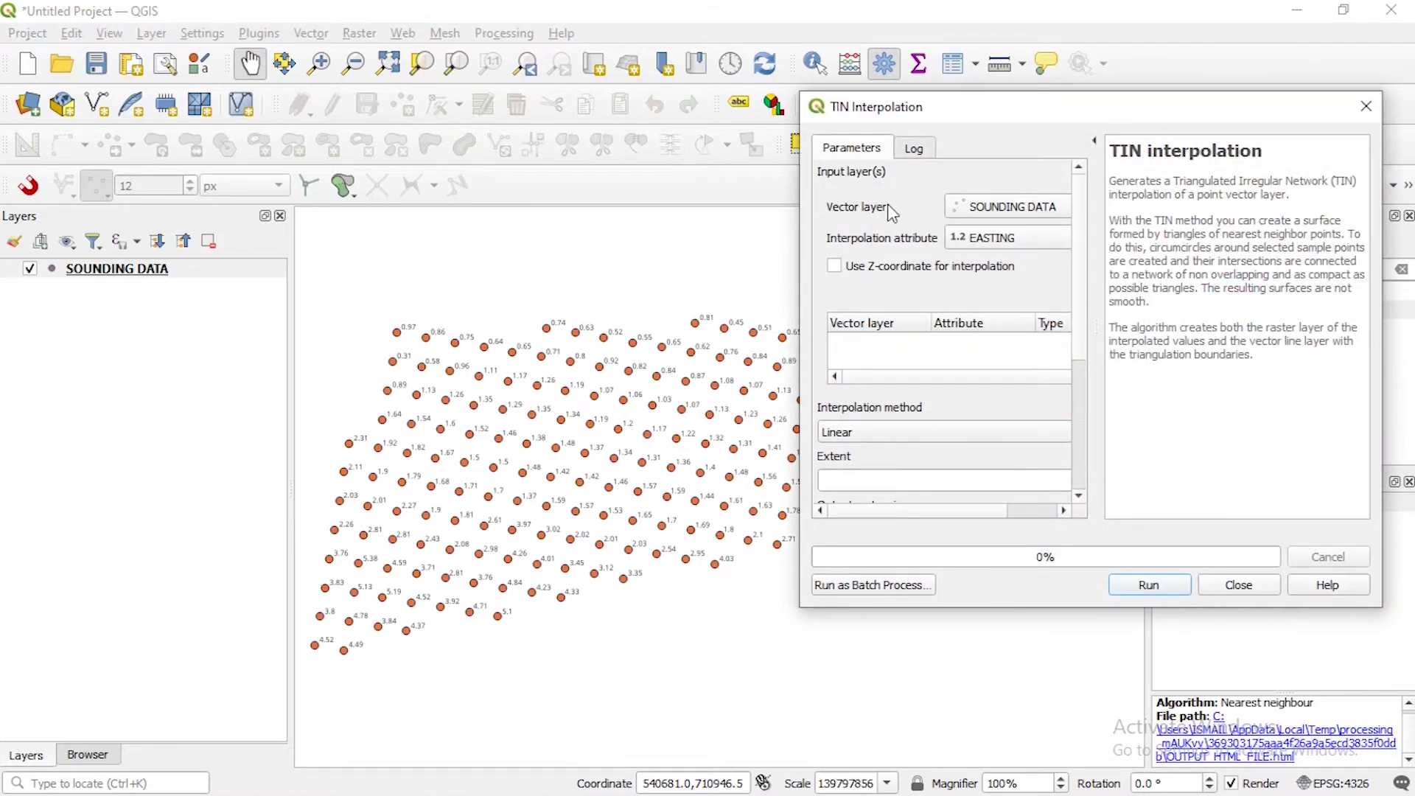
left_click_drag(804, 273, 589, 273)
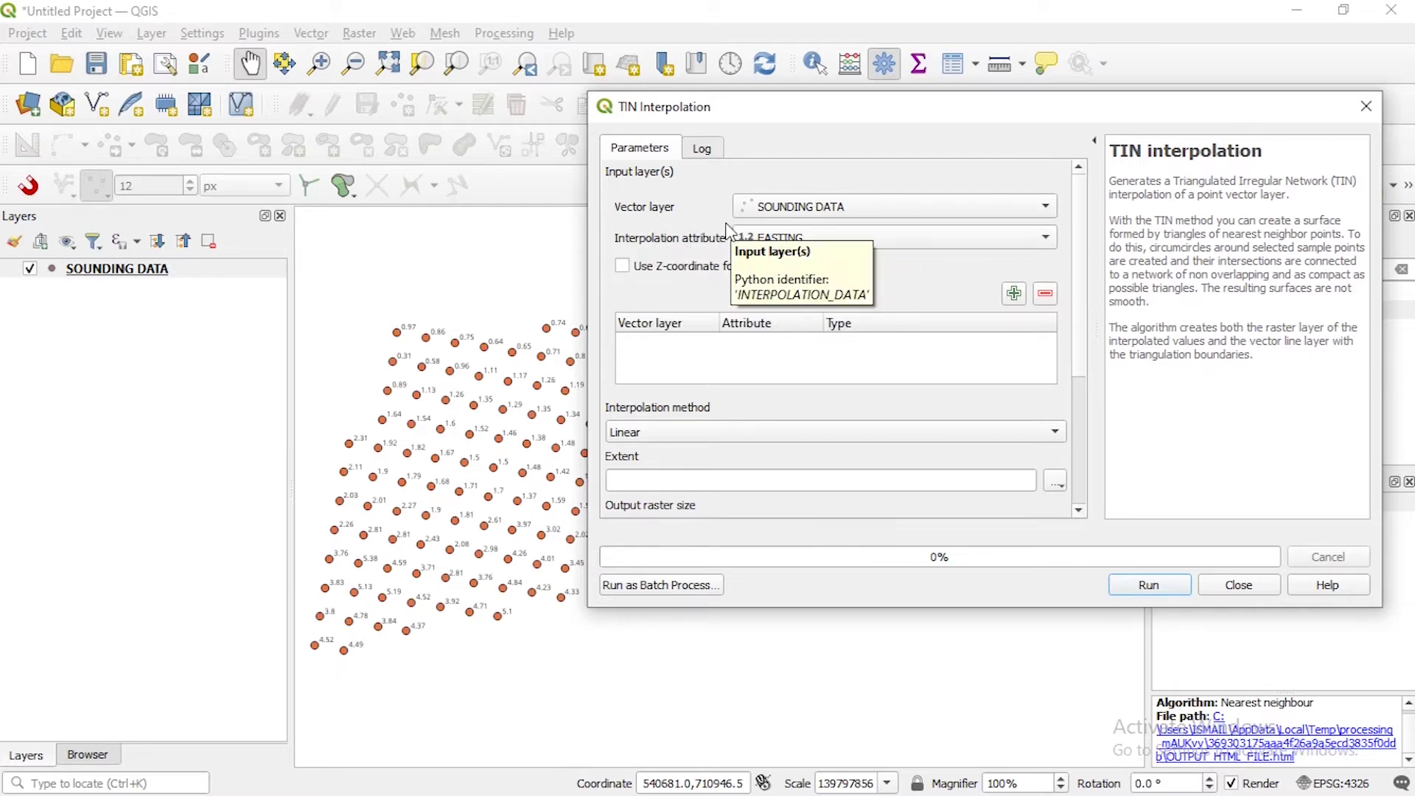
left_click(835, 238)
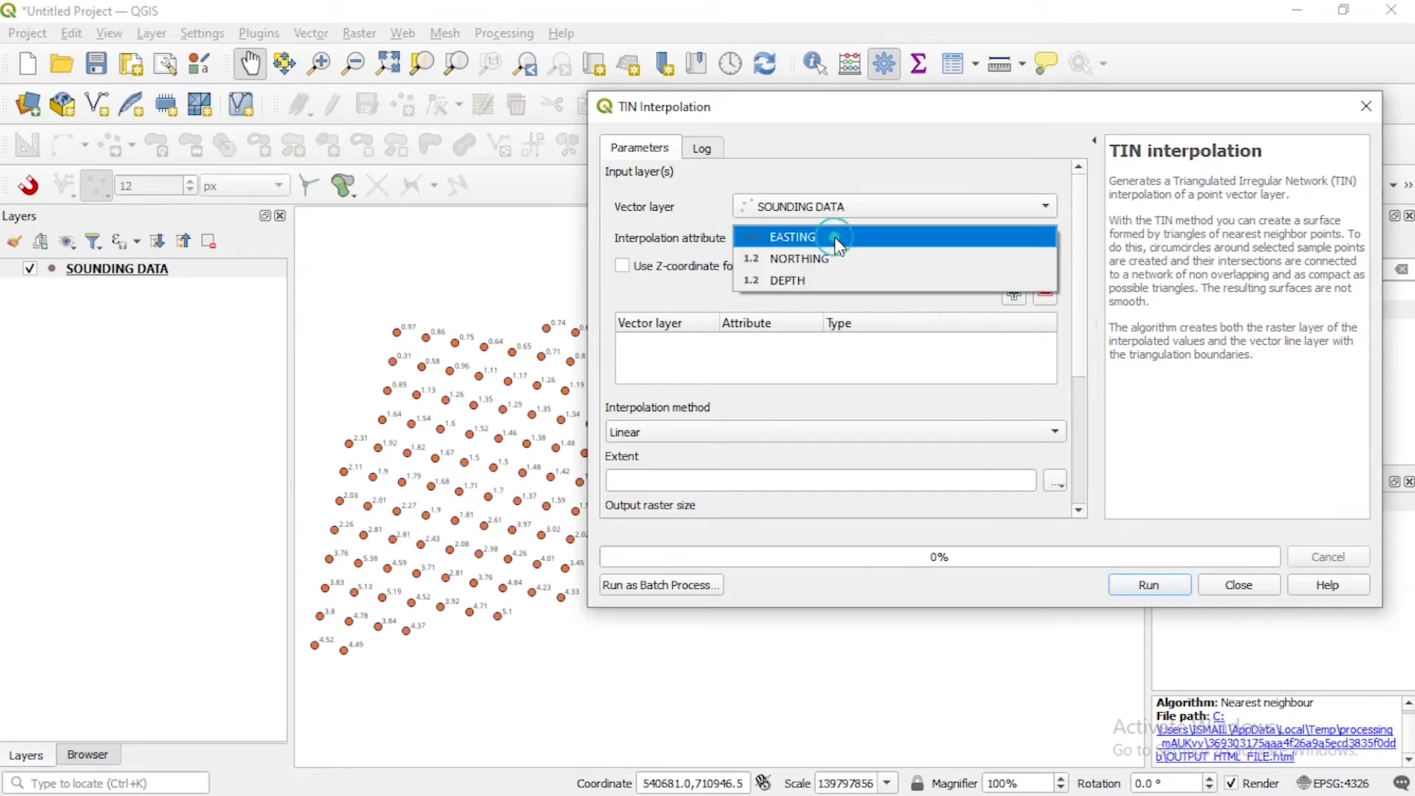
left_click(812, 278)
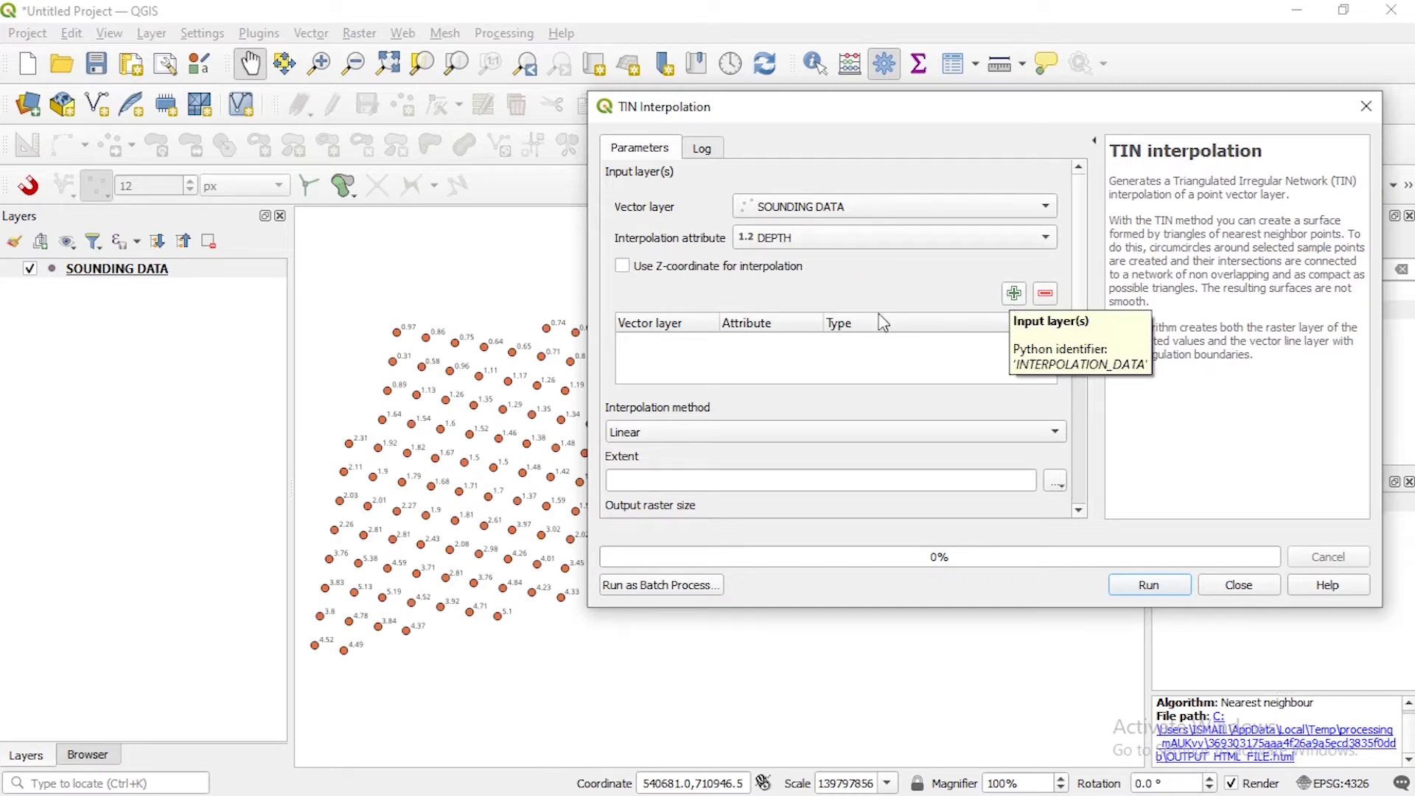
left_click(1014, 294)
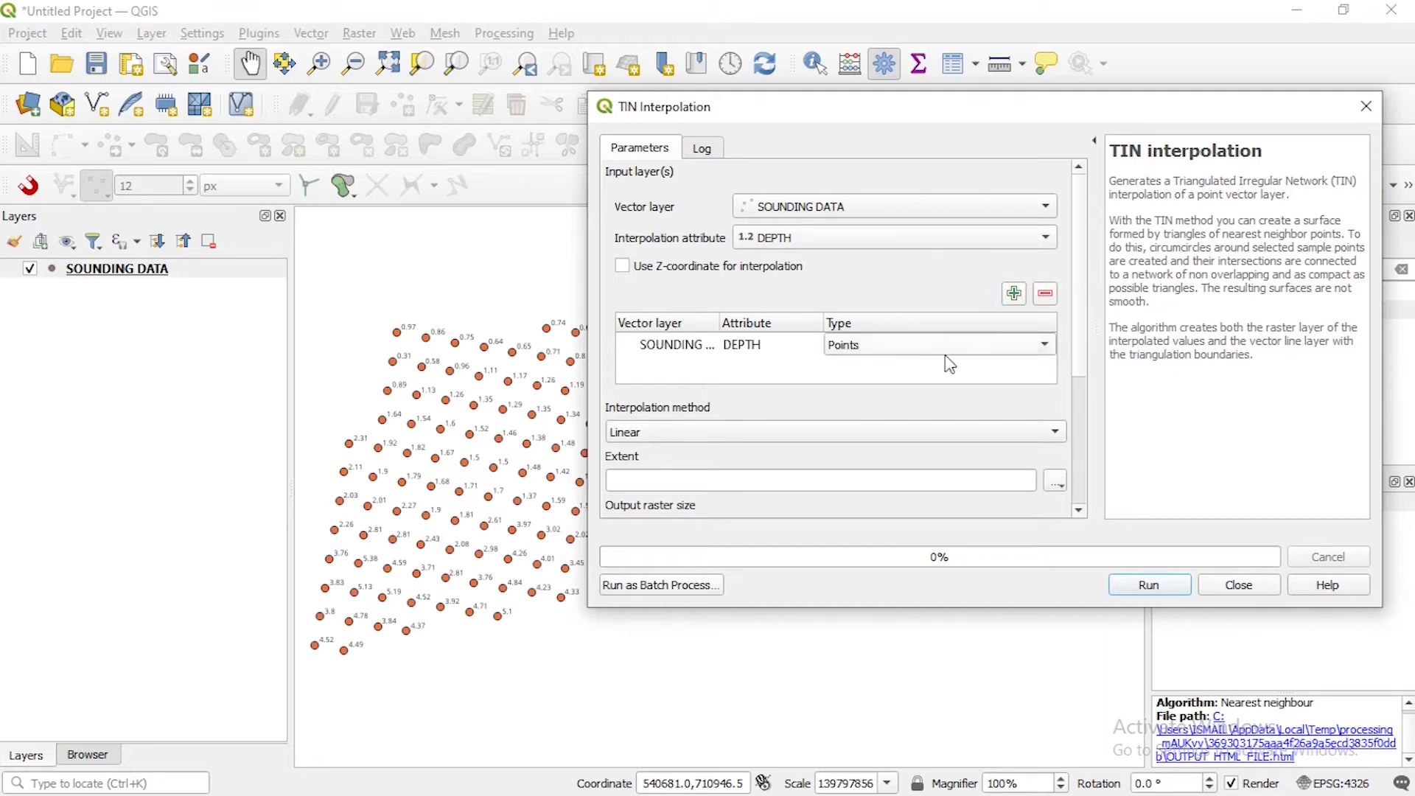
left_click(861, 347)
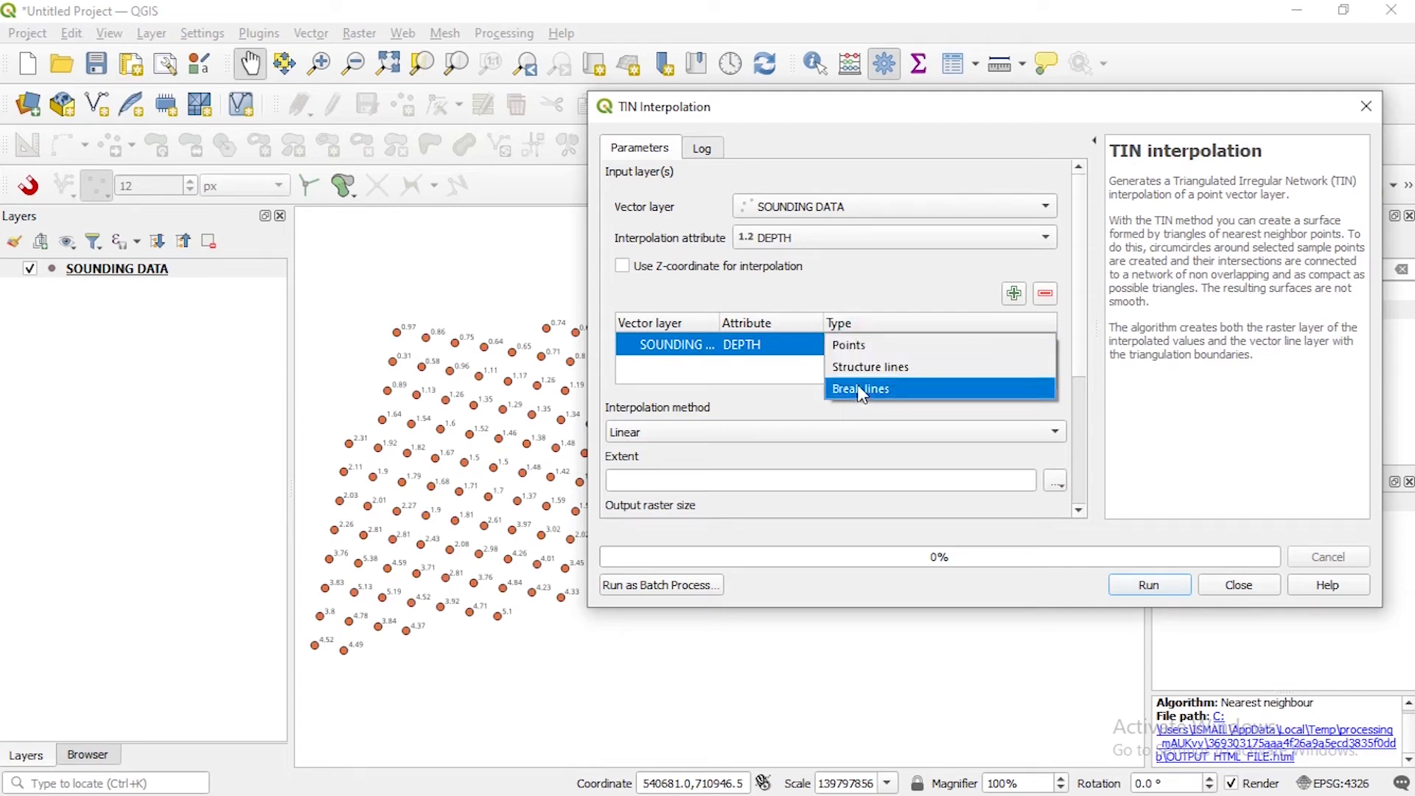
left_click(867, 344)
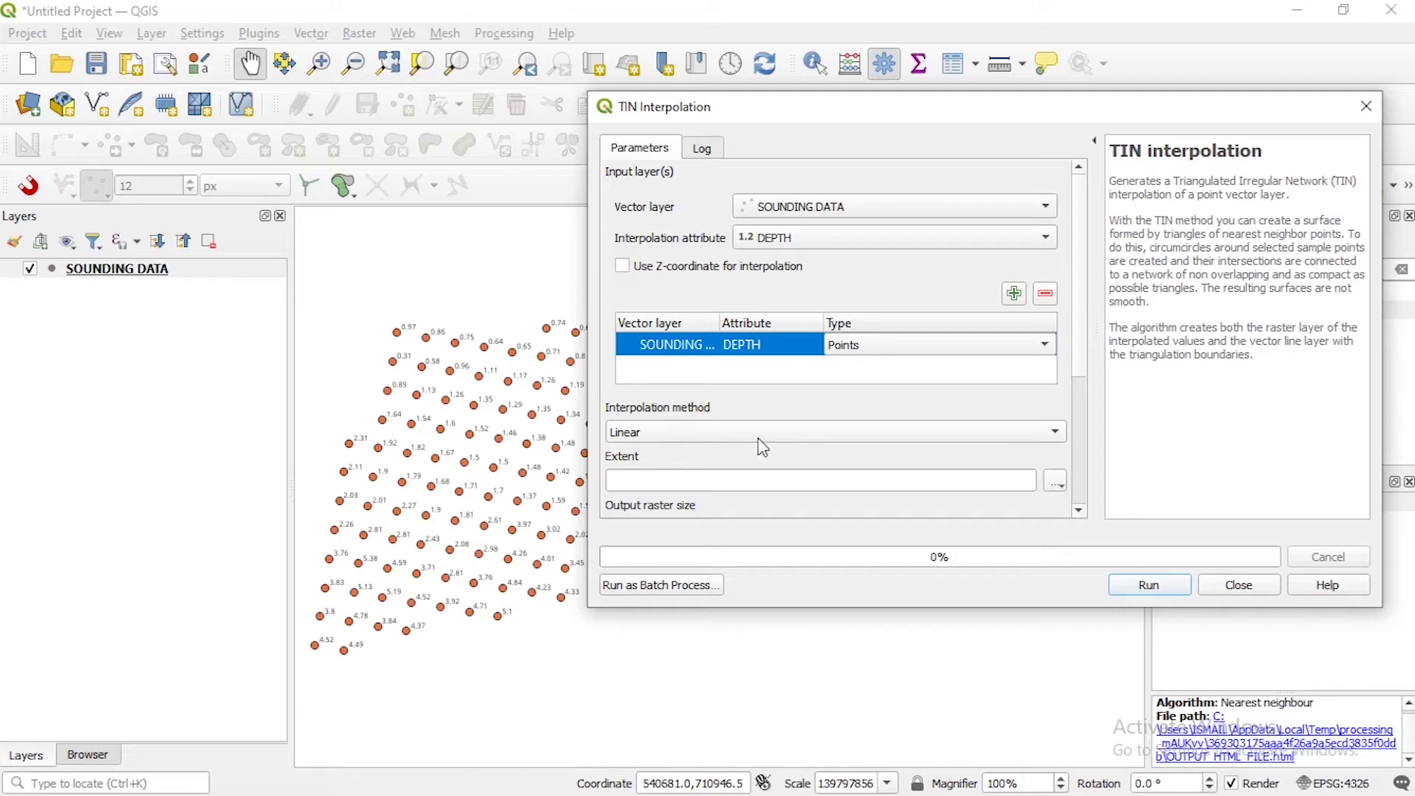
left_click(711, 432)
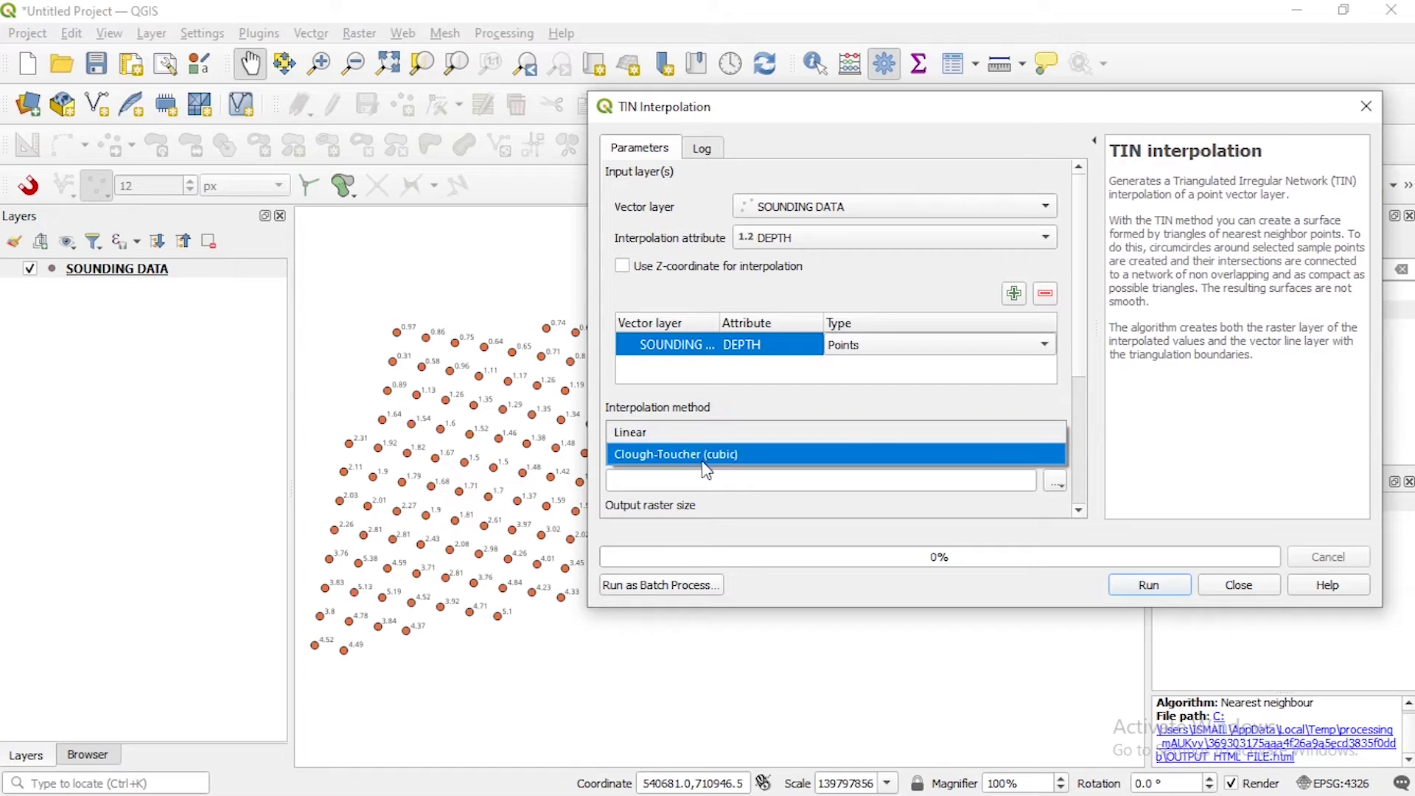
left_click(781, 398)
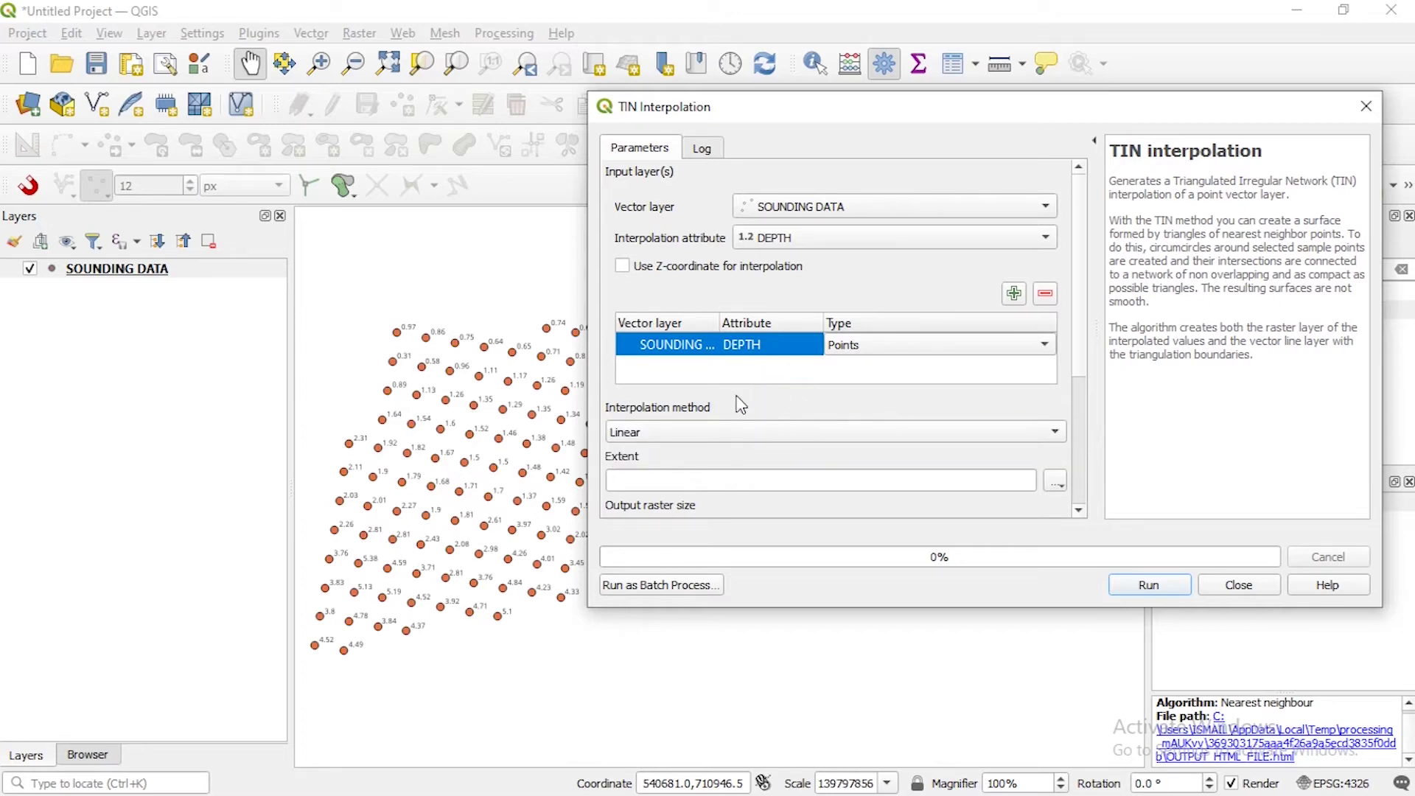
Set the extent to the map canvas extent and choose to save the output raster to file
left_click_drag(951, 109, 846, 48)
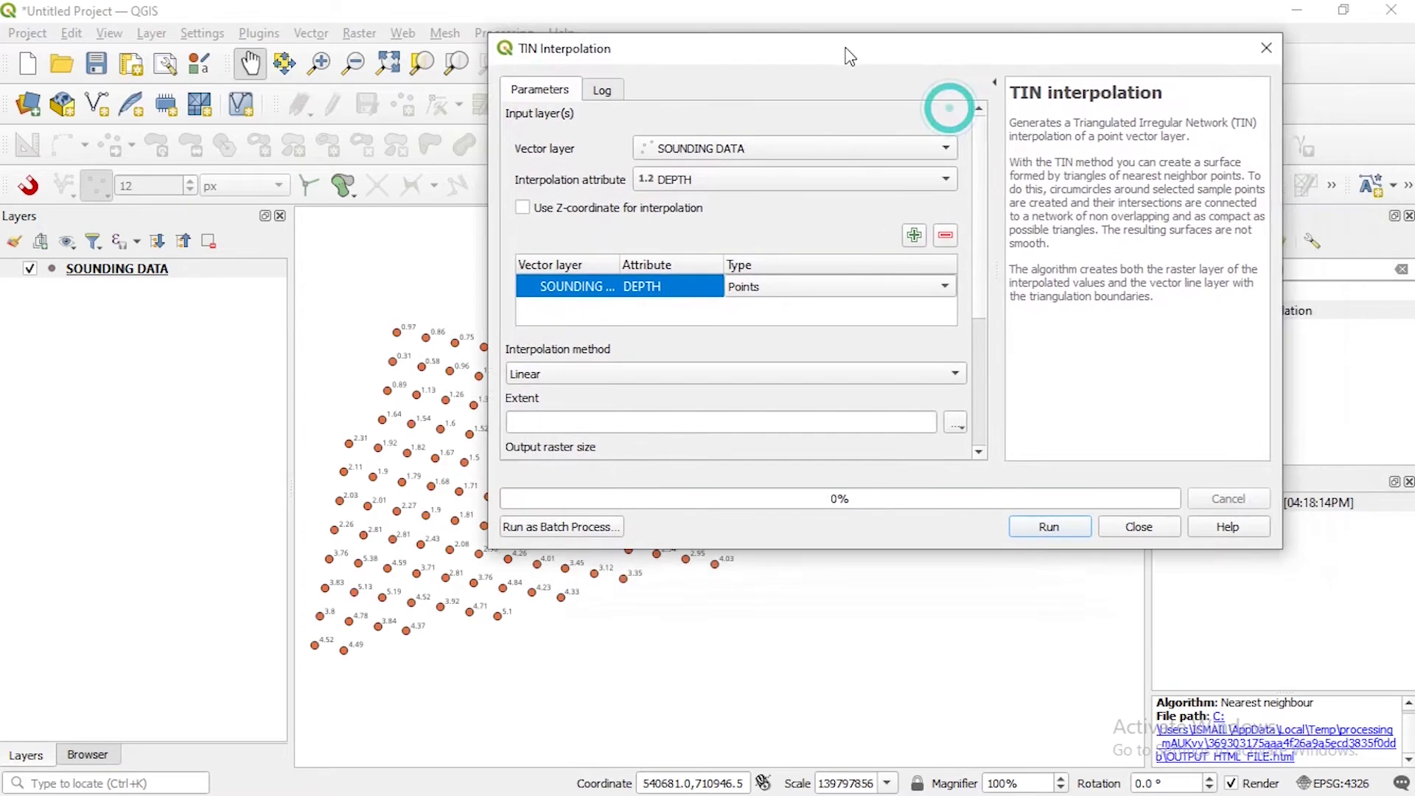
left_click(948, 420)
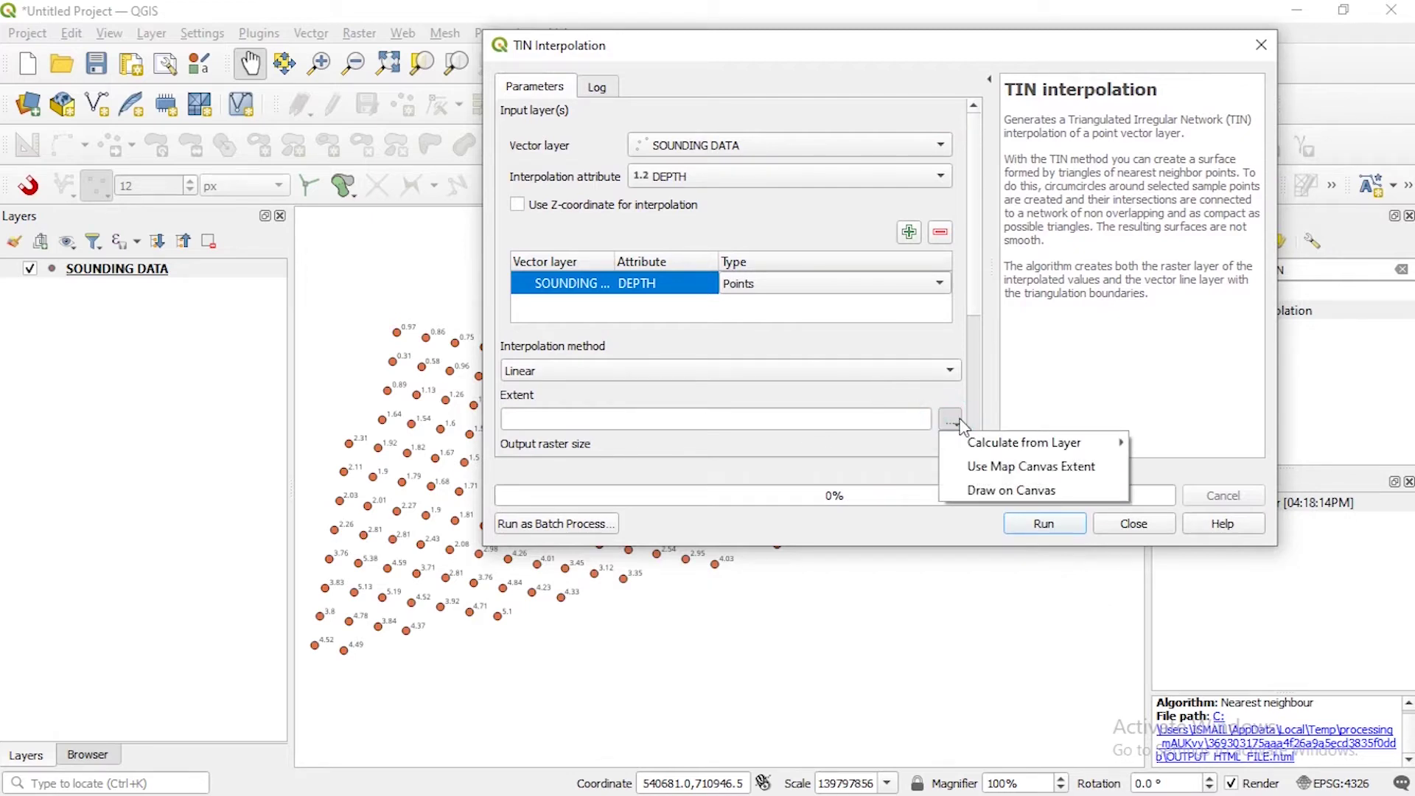
mouse_move(990, 451)
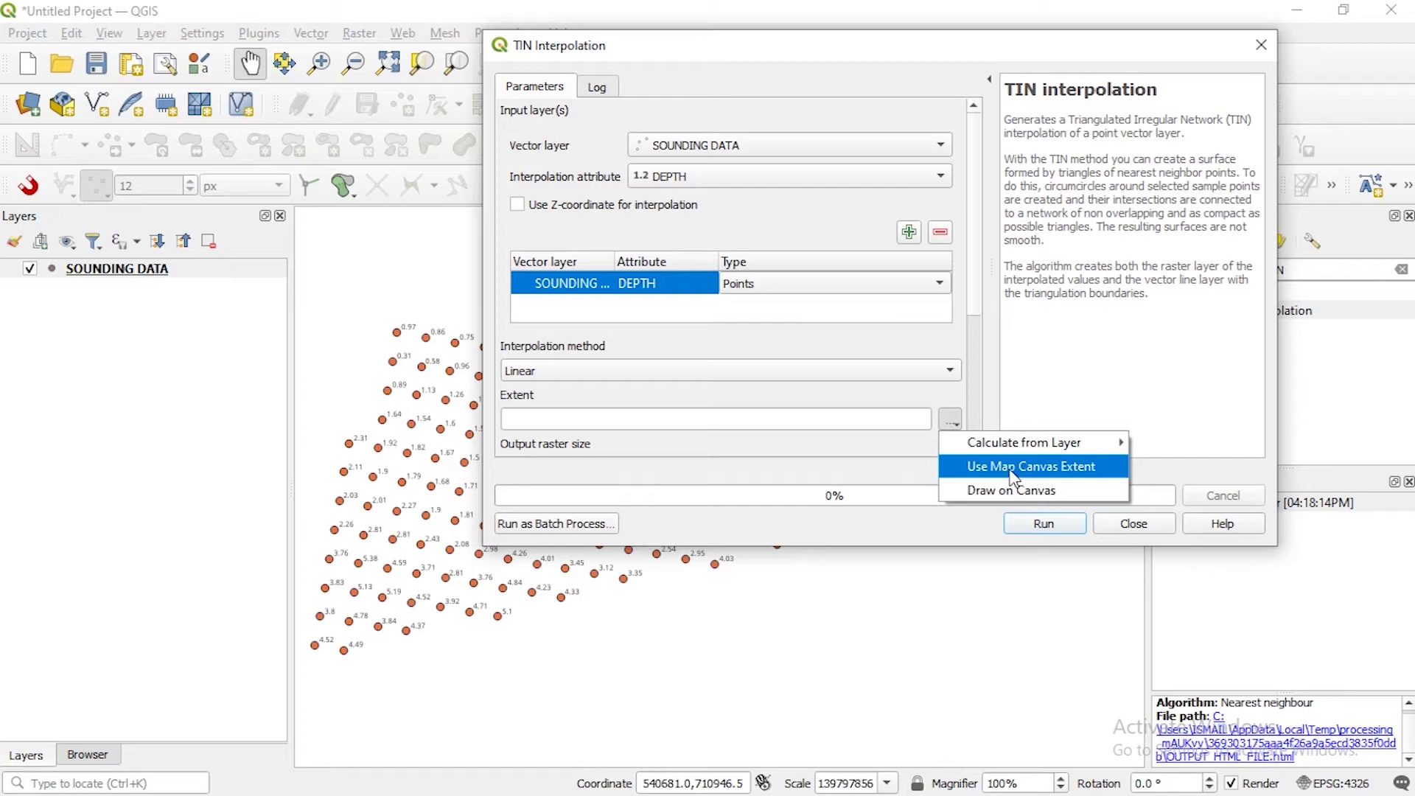
mouse_move(1029, 440)
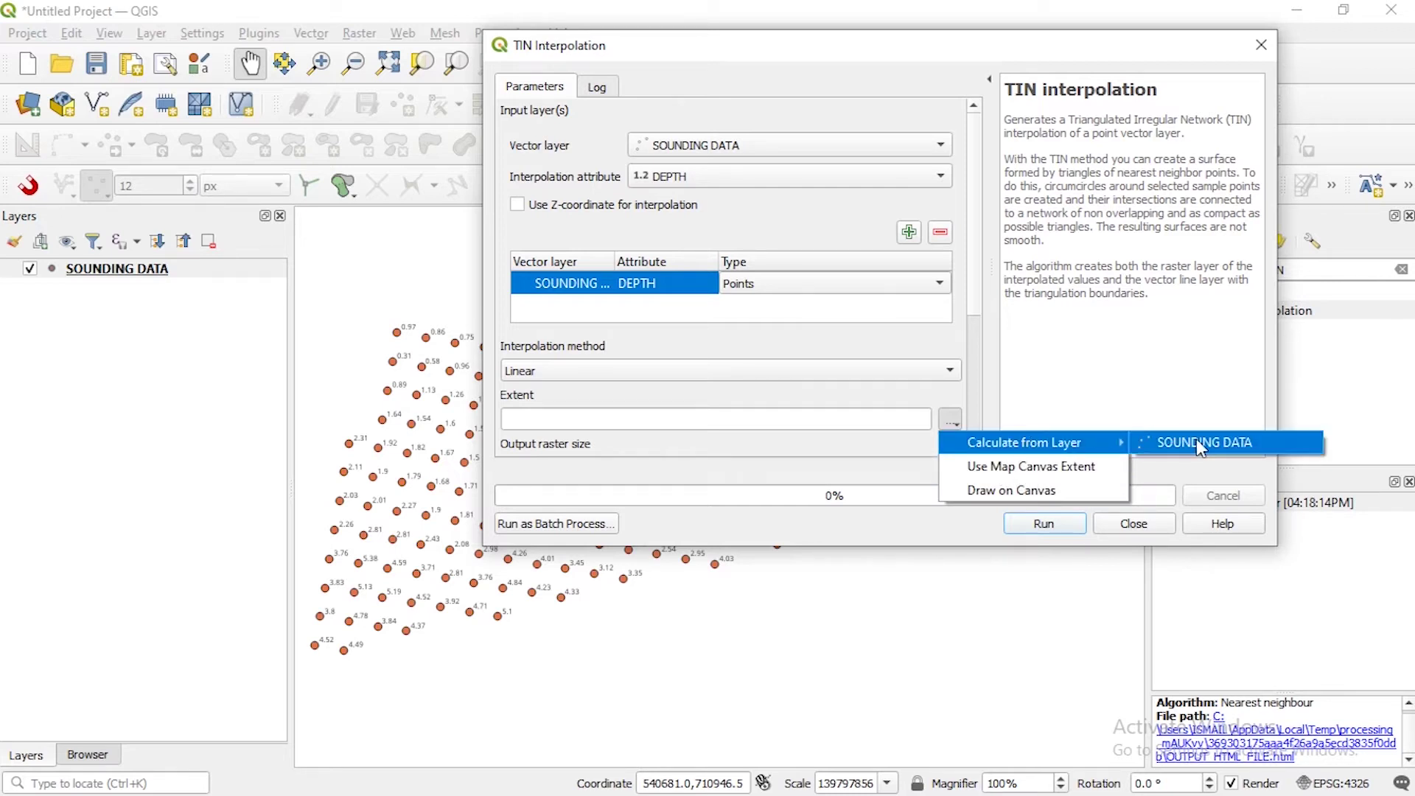
left_click(1040, 466)
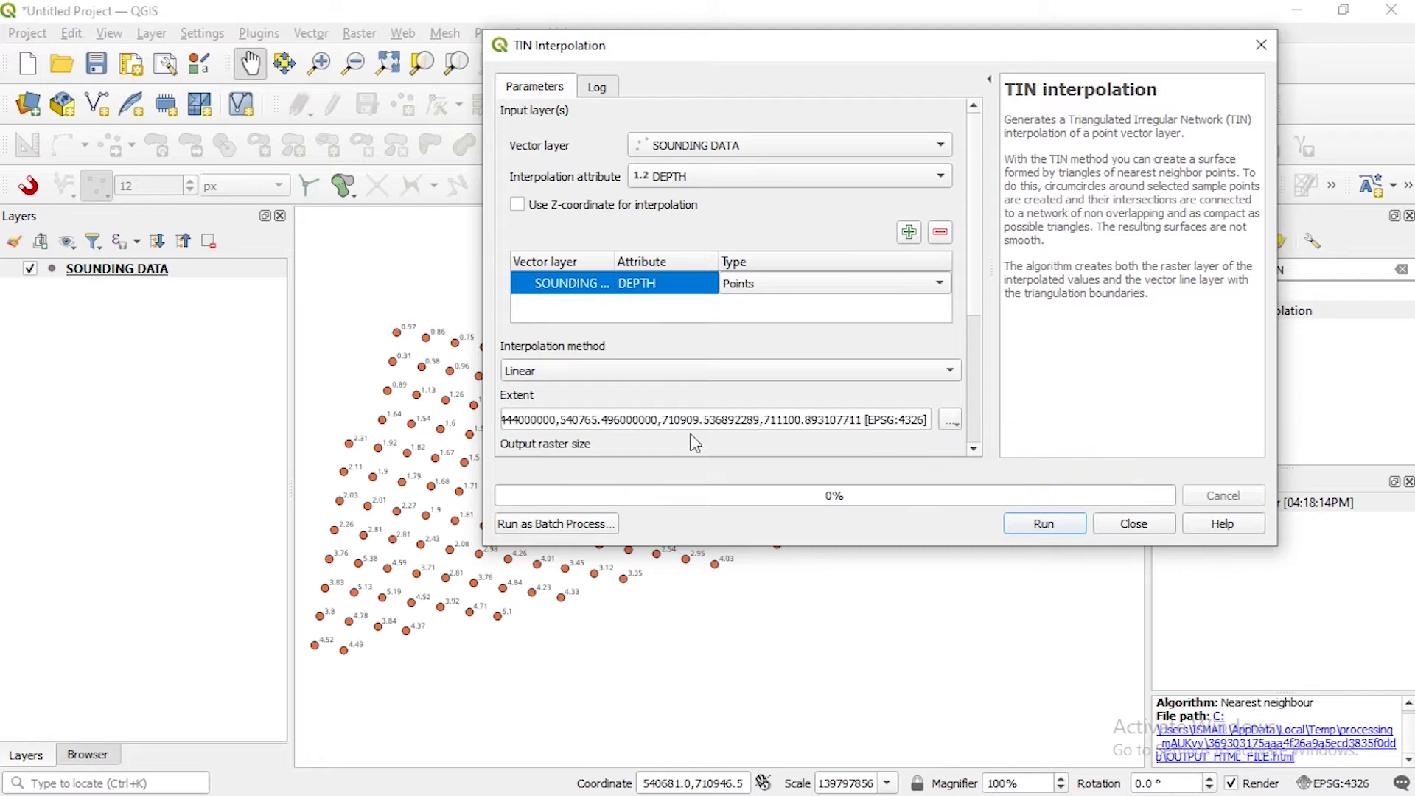
scroll(916, 329, "down", 3)
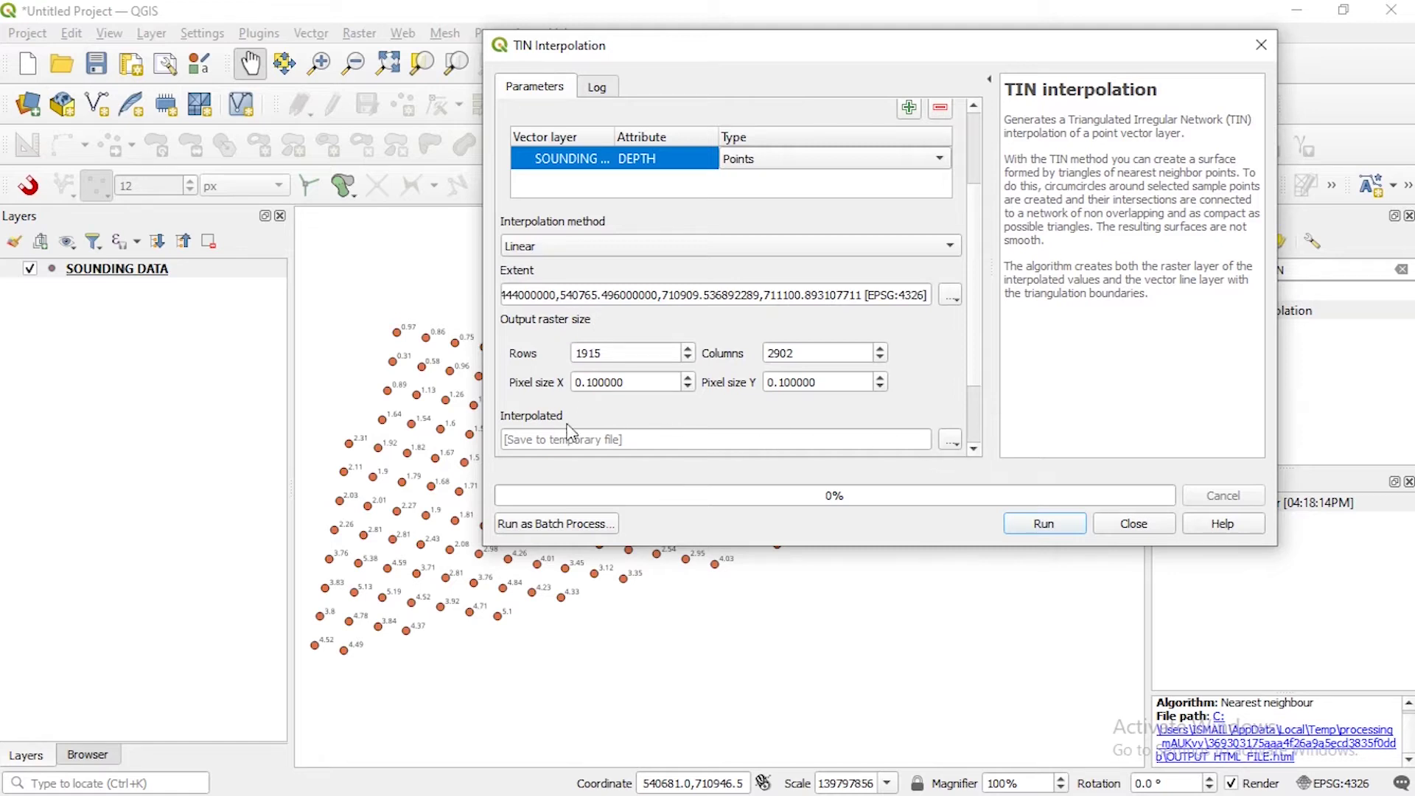
left_click(951, 441)
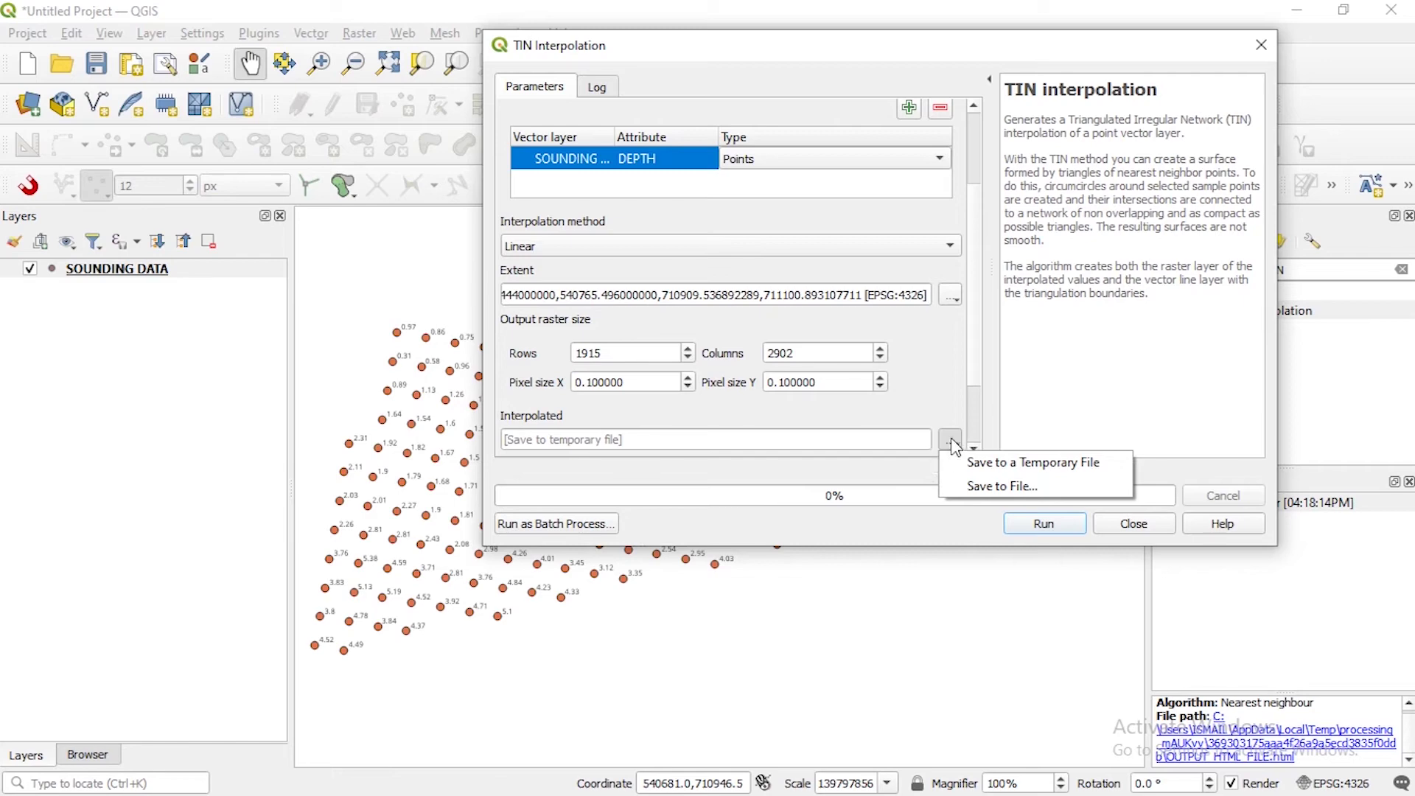
left_click(983, 485)
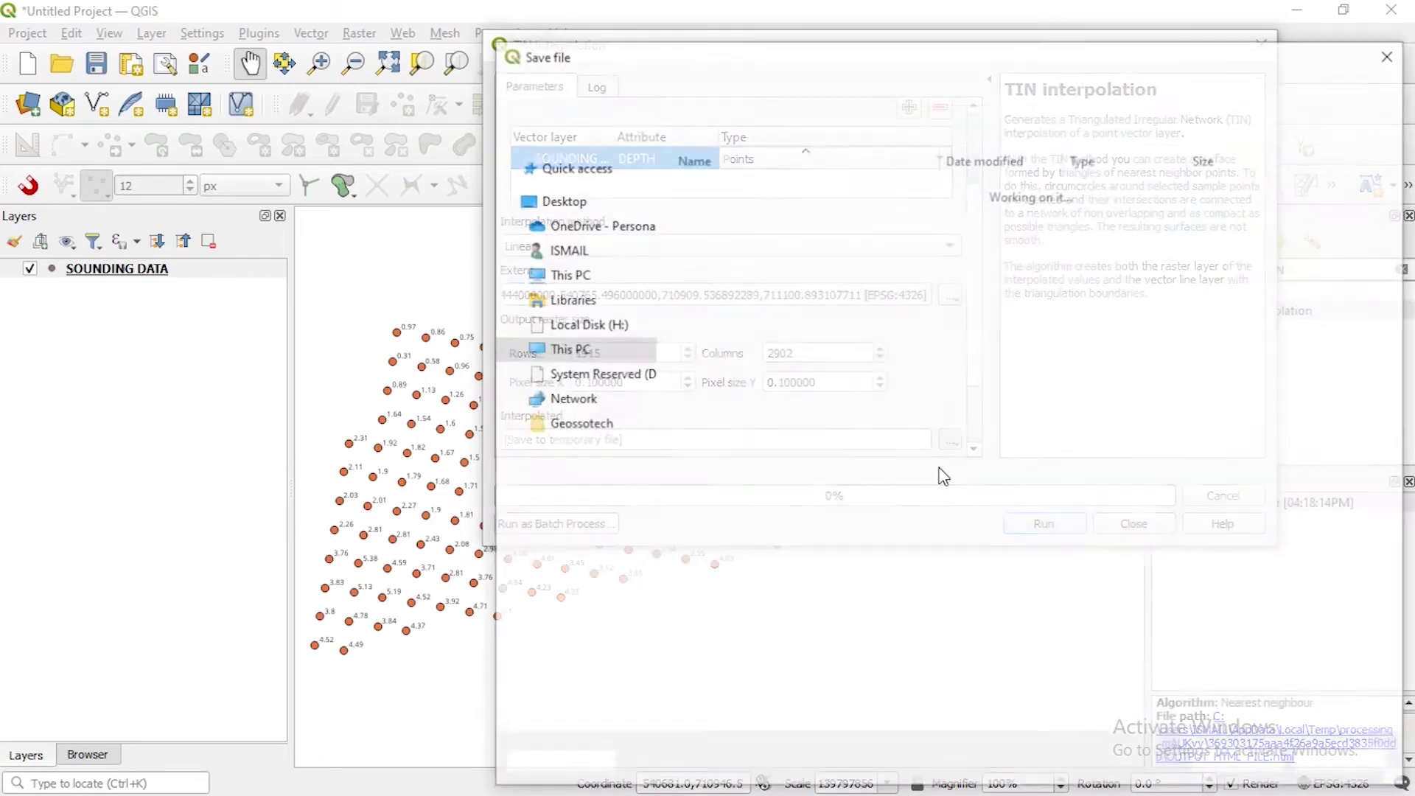
Create a 'TIN and Contour' folder inside Geossotech and open it
double_click(720, 193)
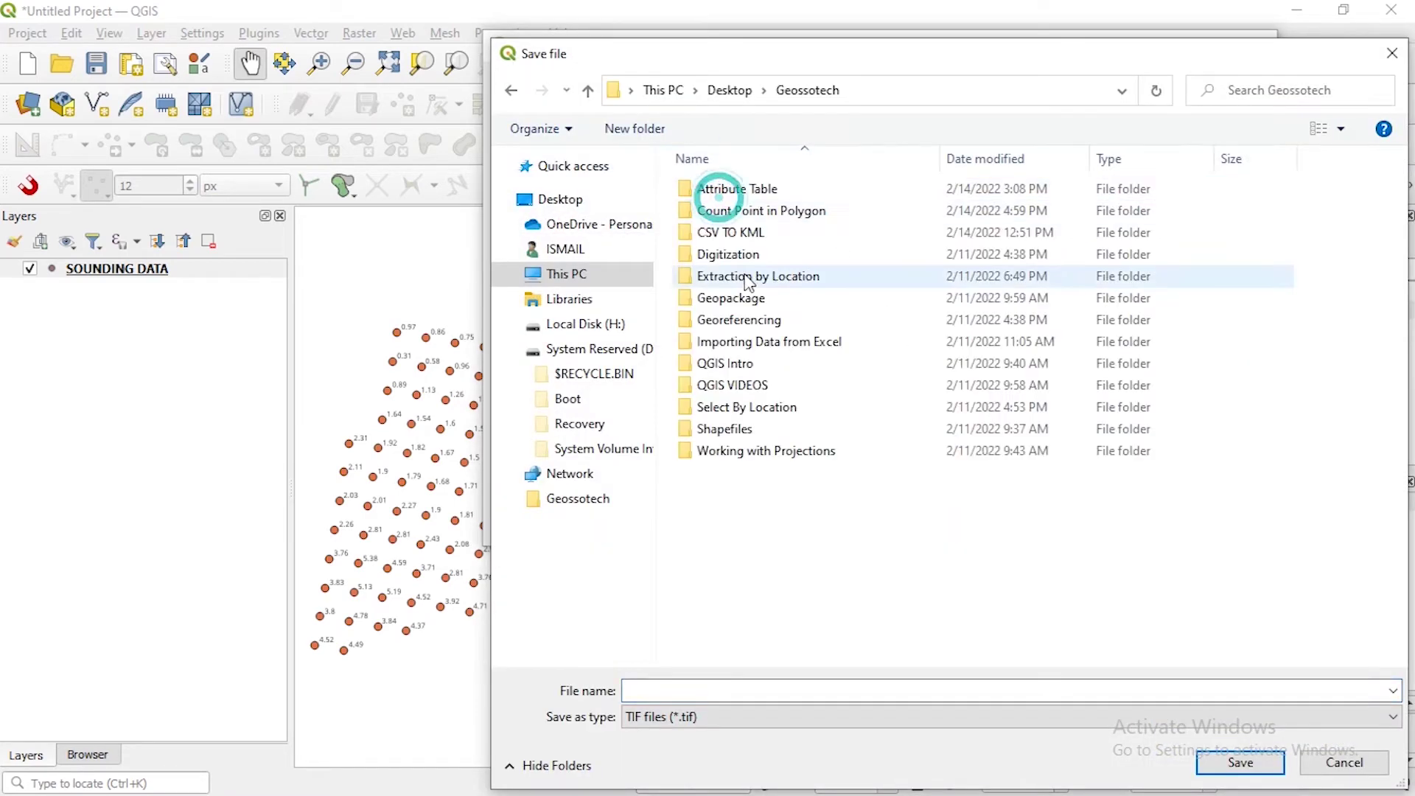
right_click(795, 534)
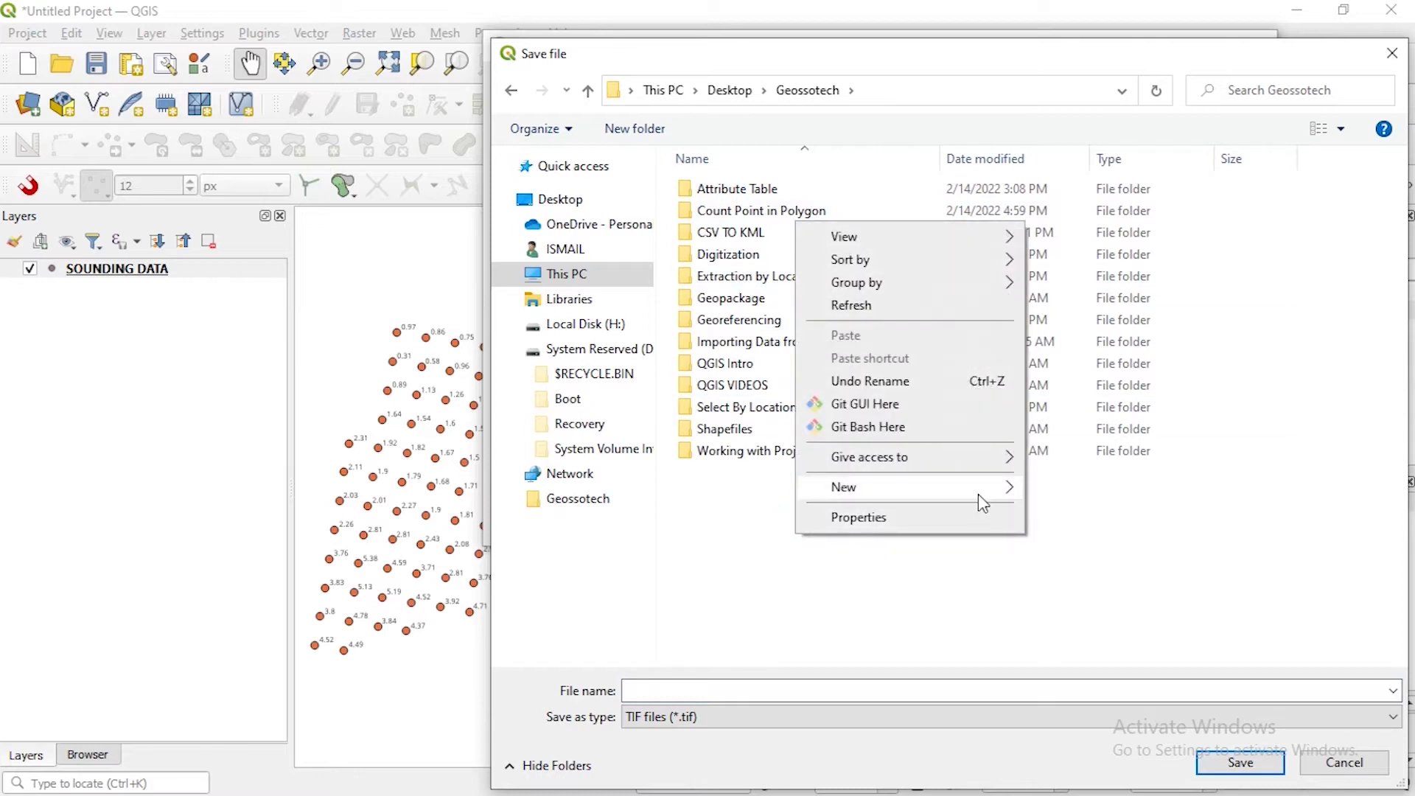
mouse_move(982, 501)
left_click(1042, 486)
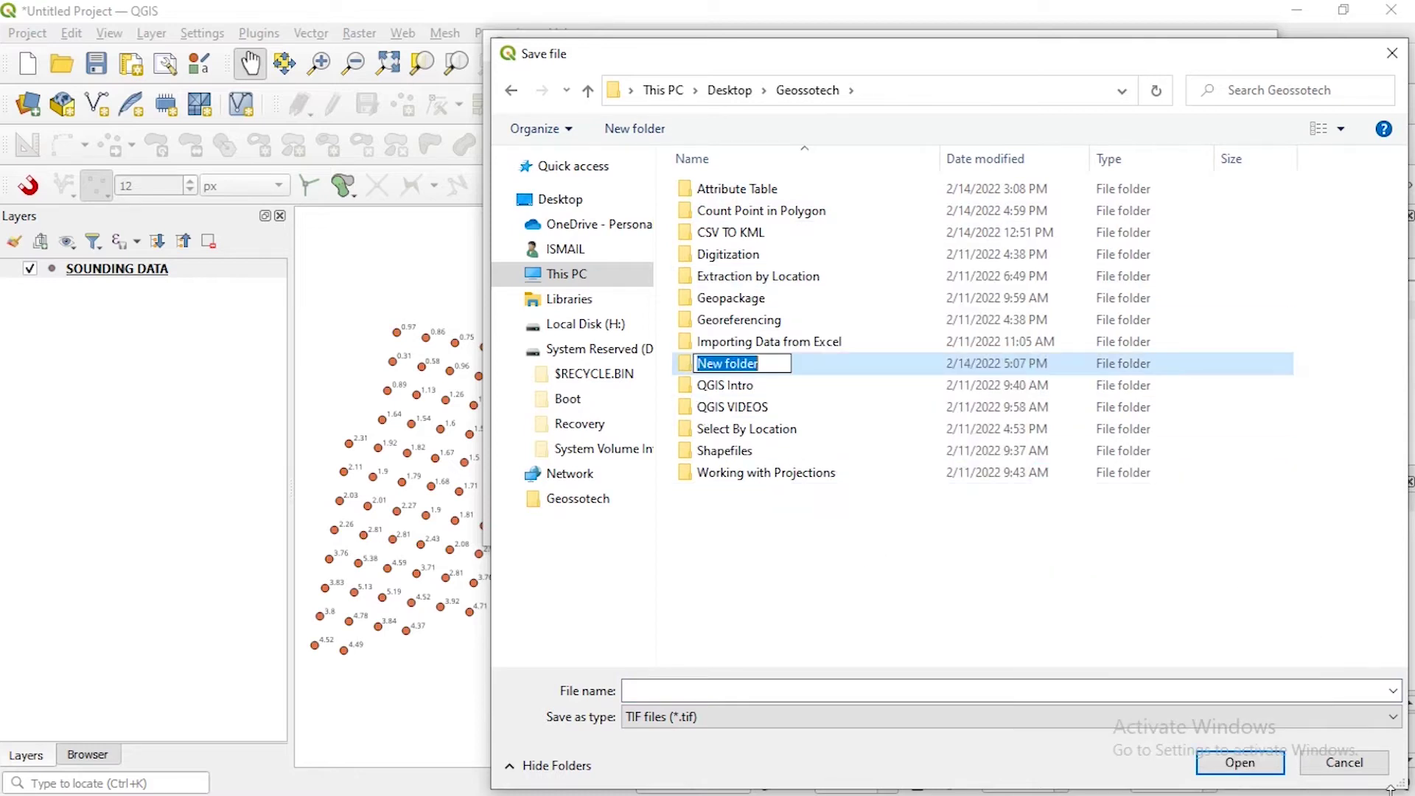
type("TIN")
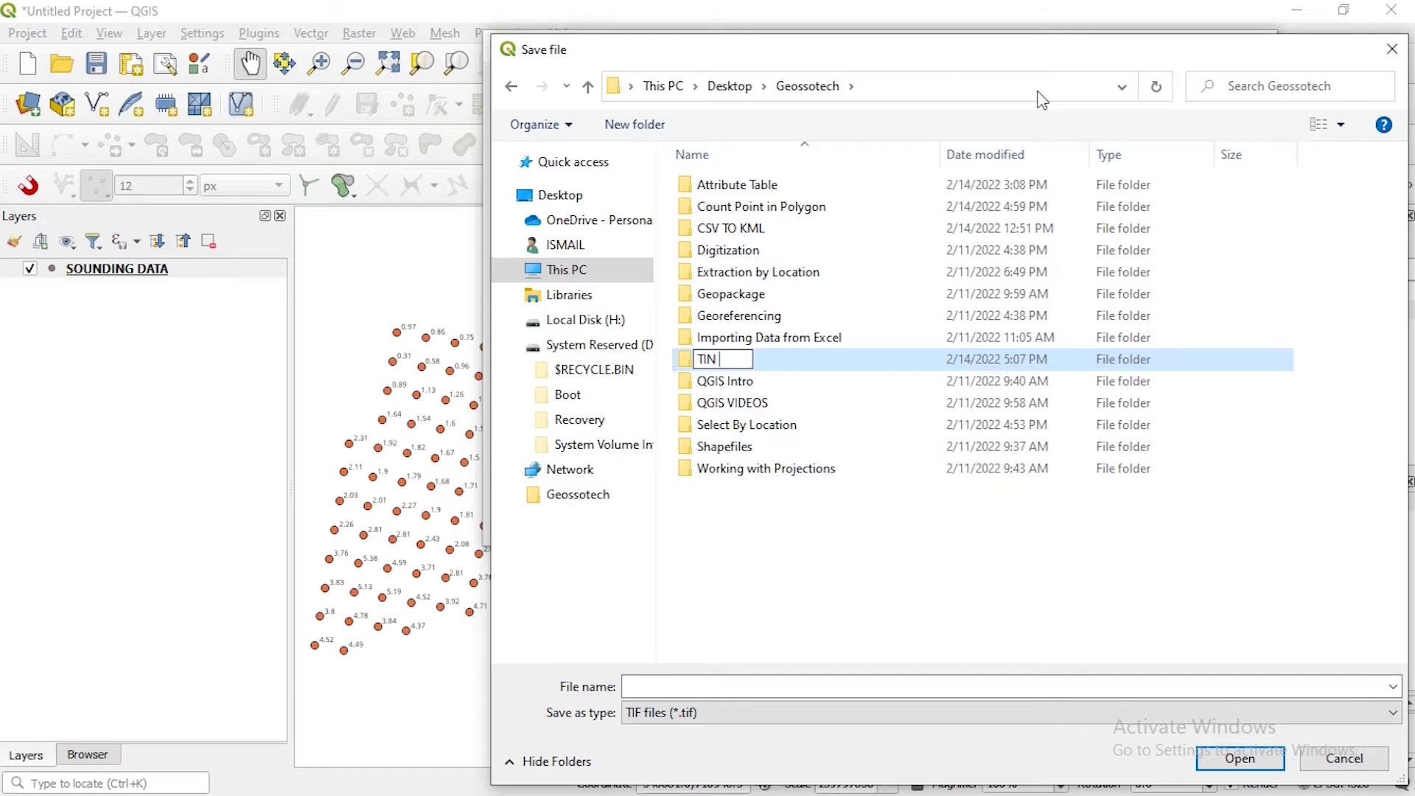
type(" and Contour")
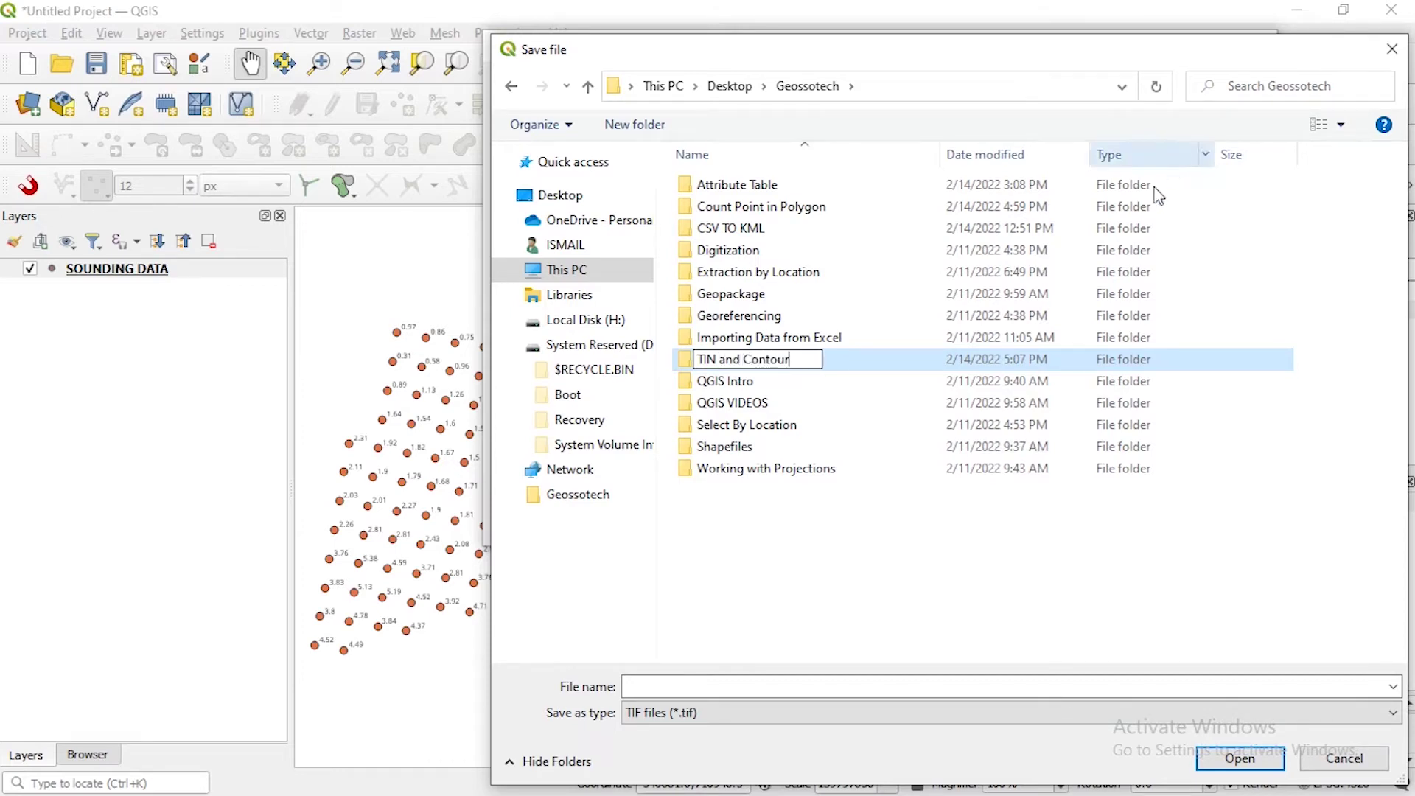
left_click(1004, 567)
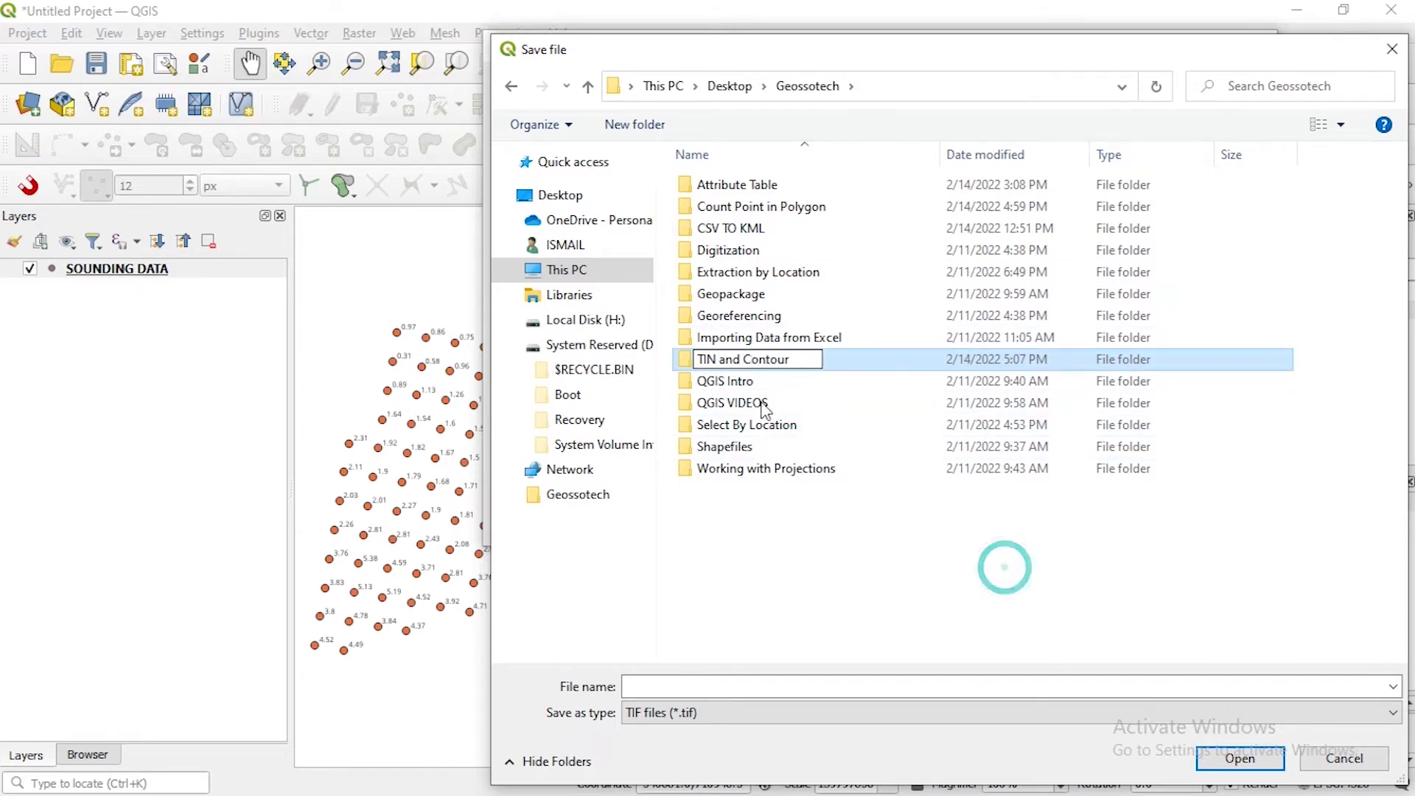
double_click(758, 362)
Save the output as TIN.tif and run the interpolation
left_click(768, 685)
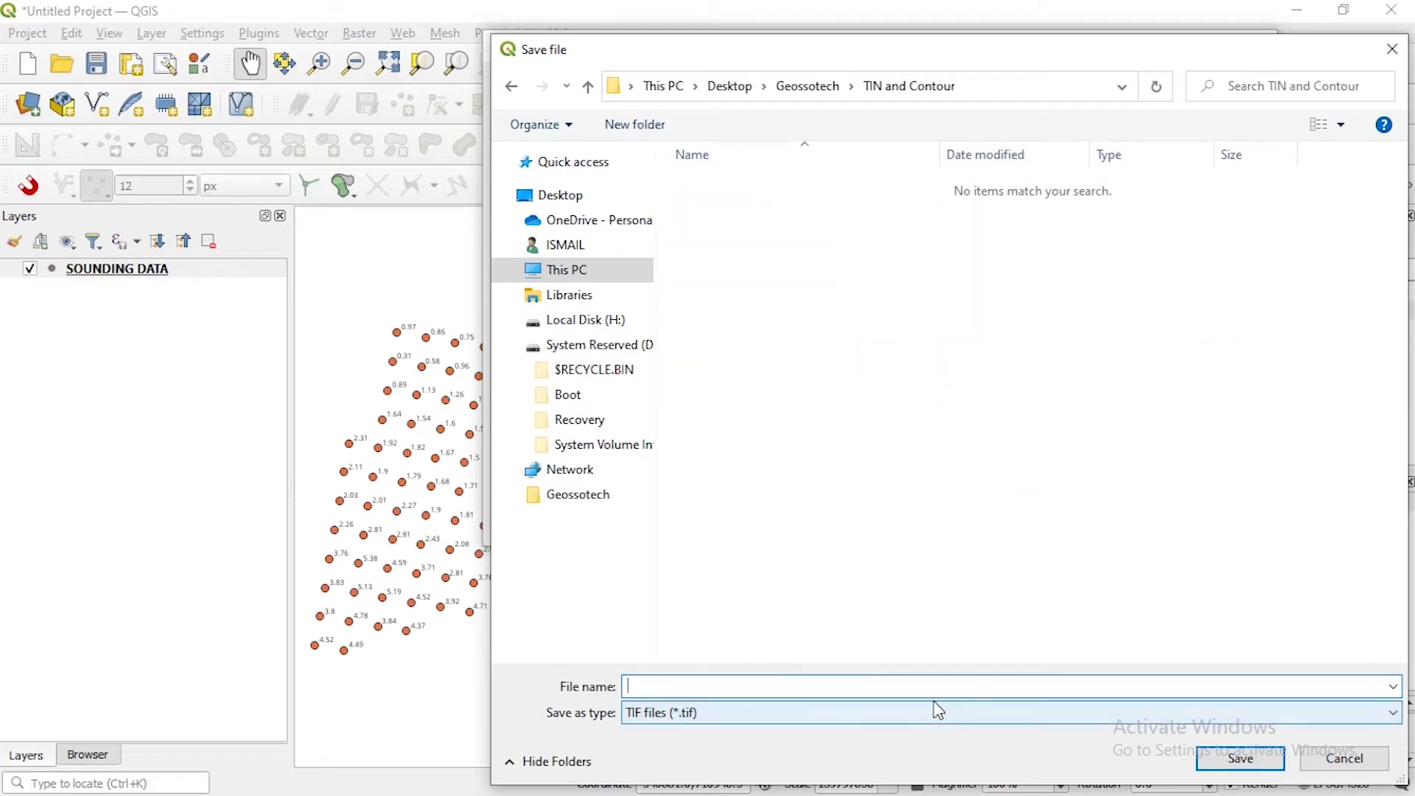
type("TIN")
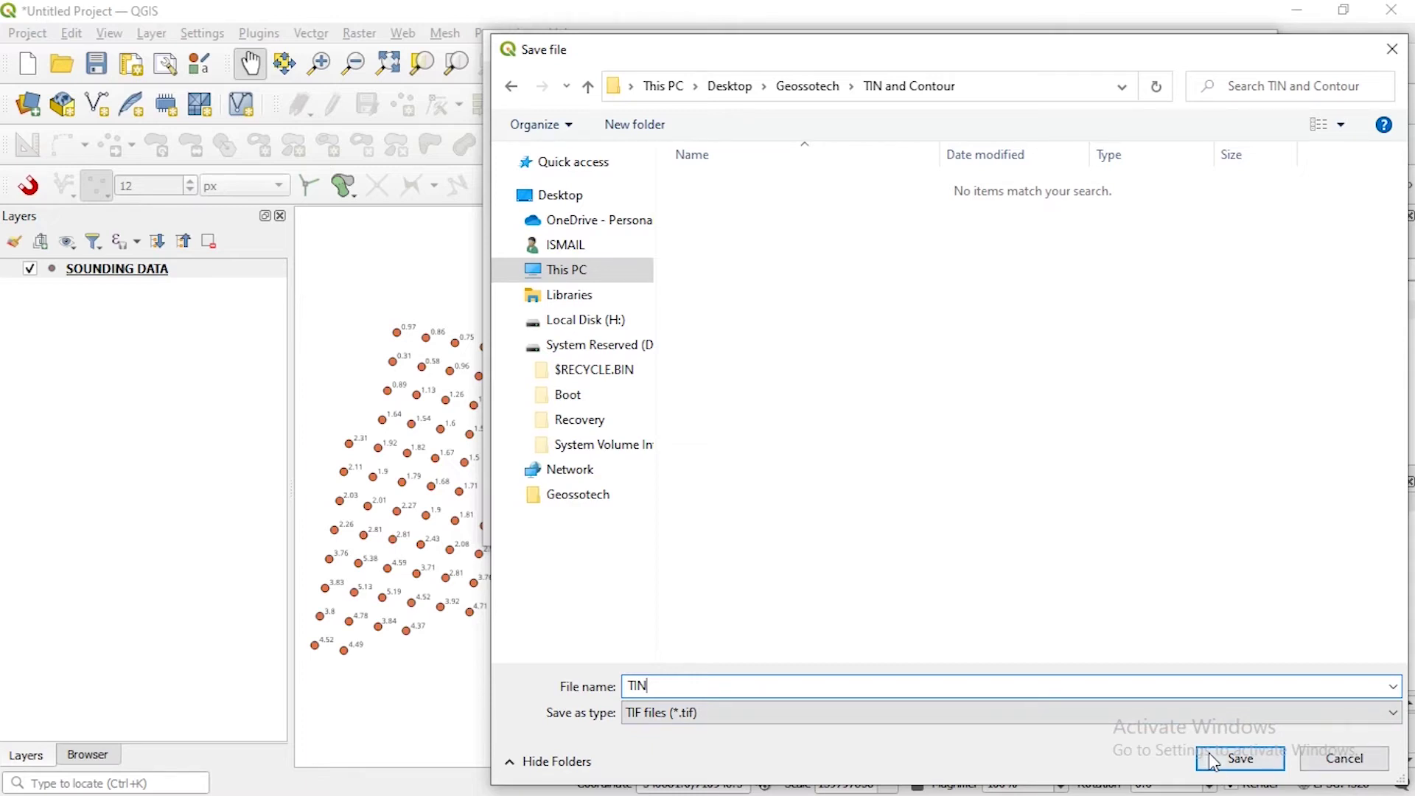
left_click(1212, 759)
left_click(1043, 523)
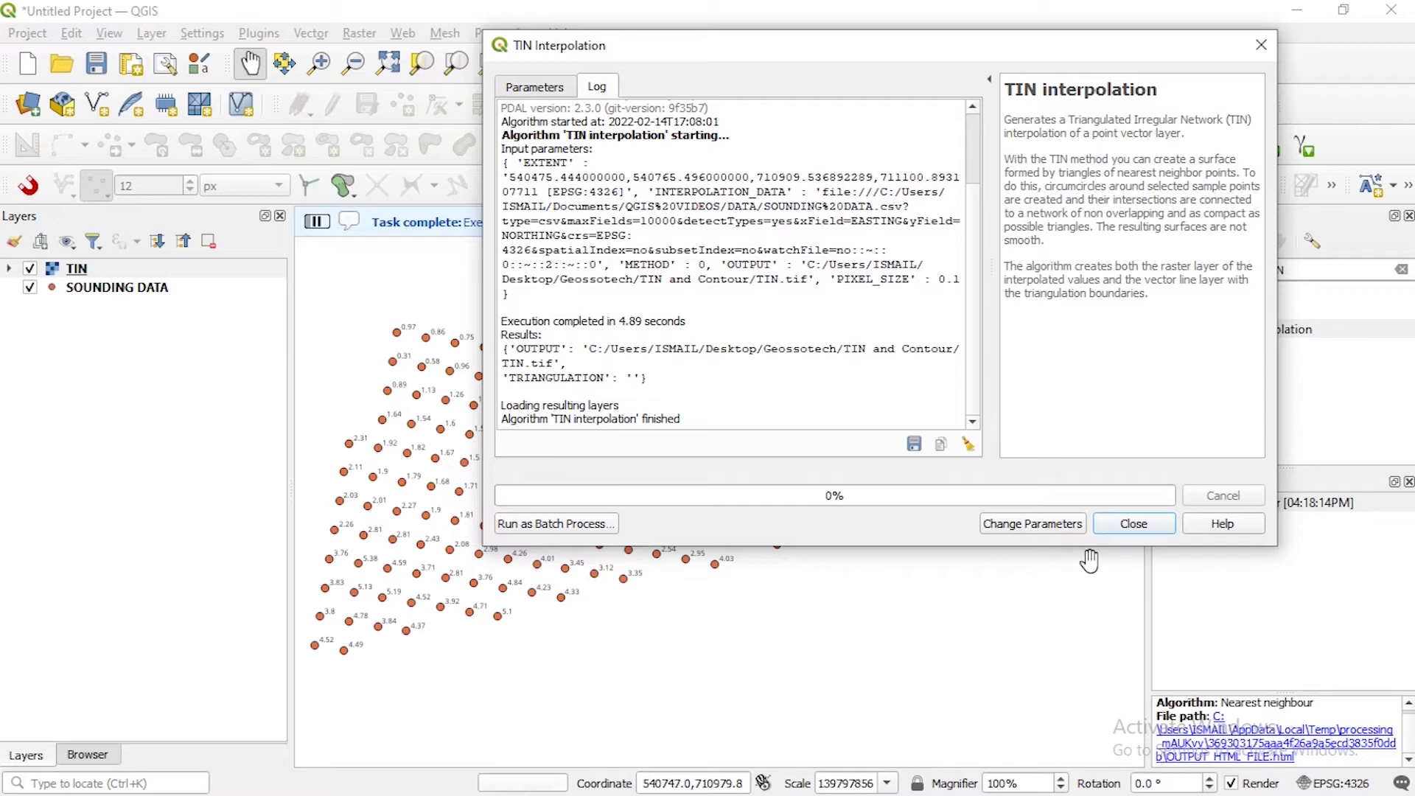
Close the interpolation dialog and place the TIN layer below SOUNDING DATA
left_click(1127, 524)
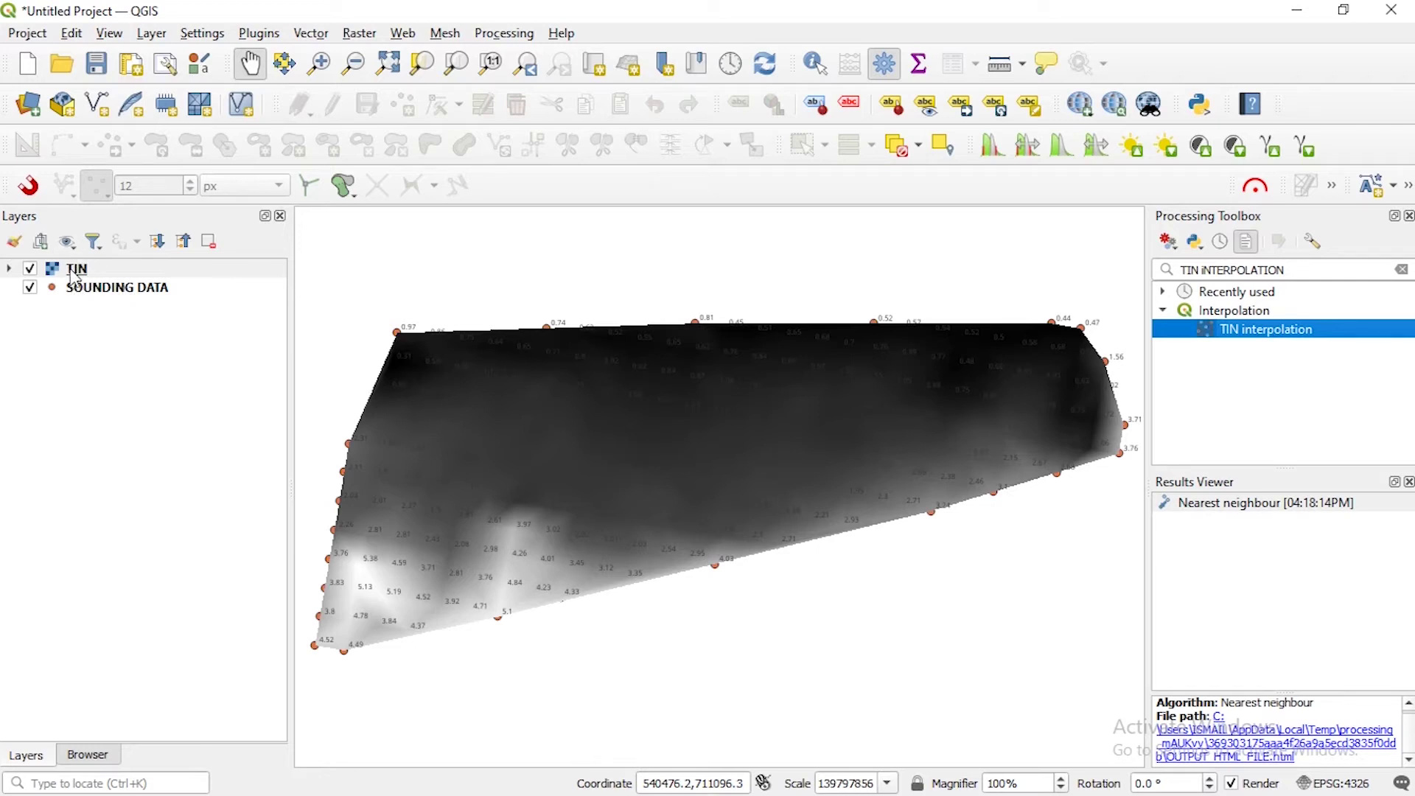
left_click_drag(74, 276, 86, 329)
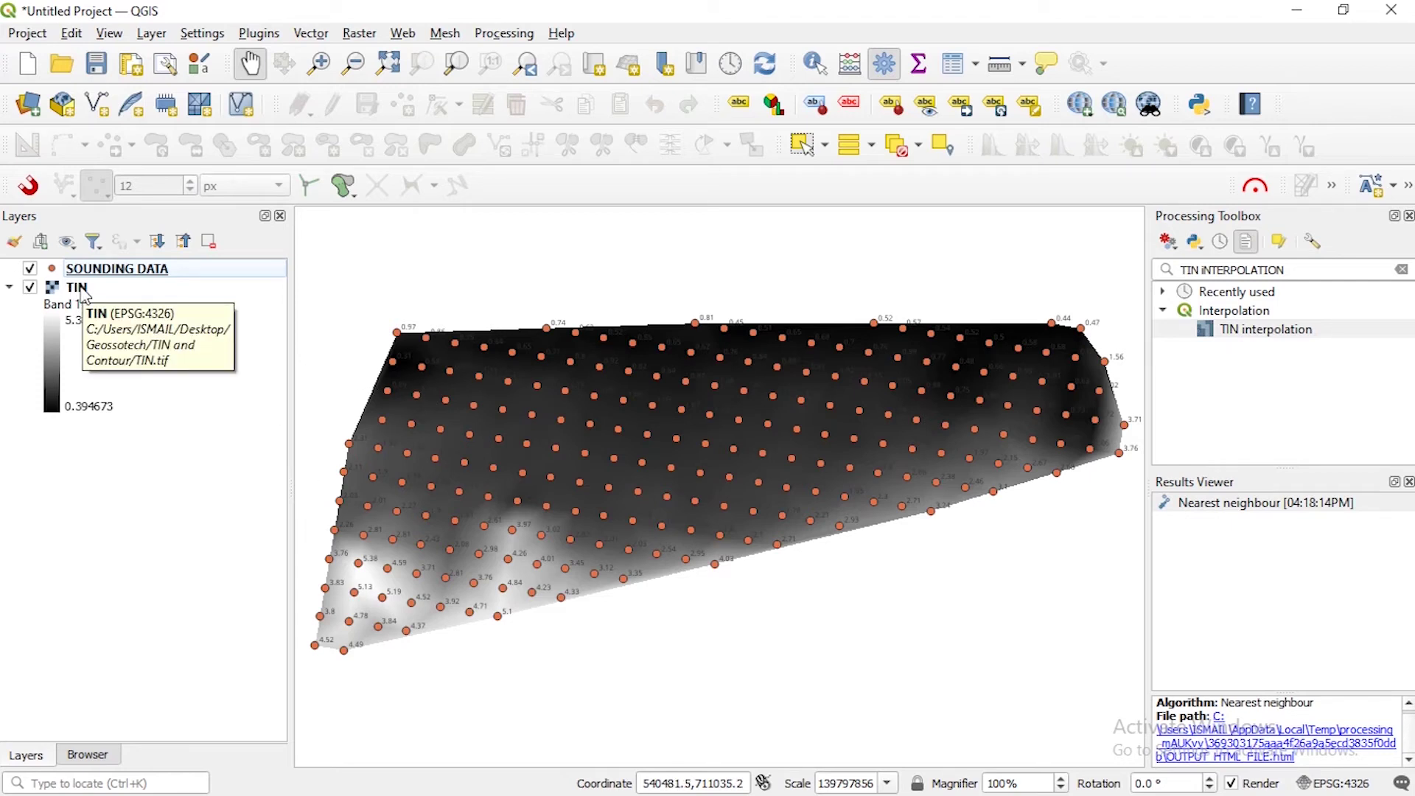
left_click(77, 287)
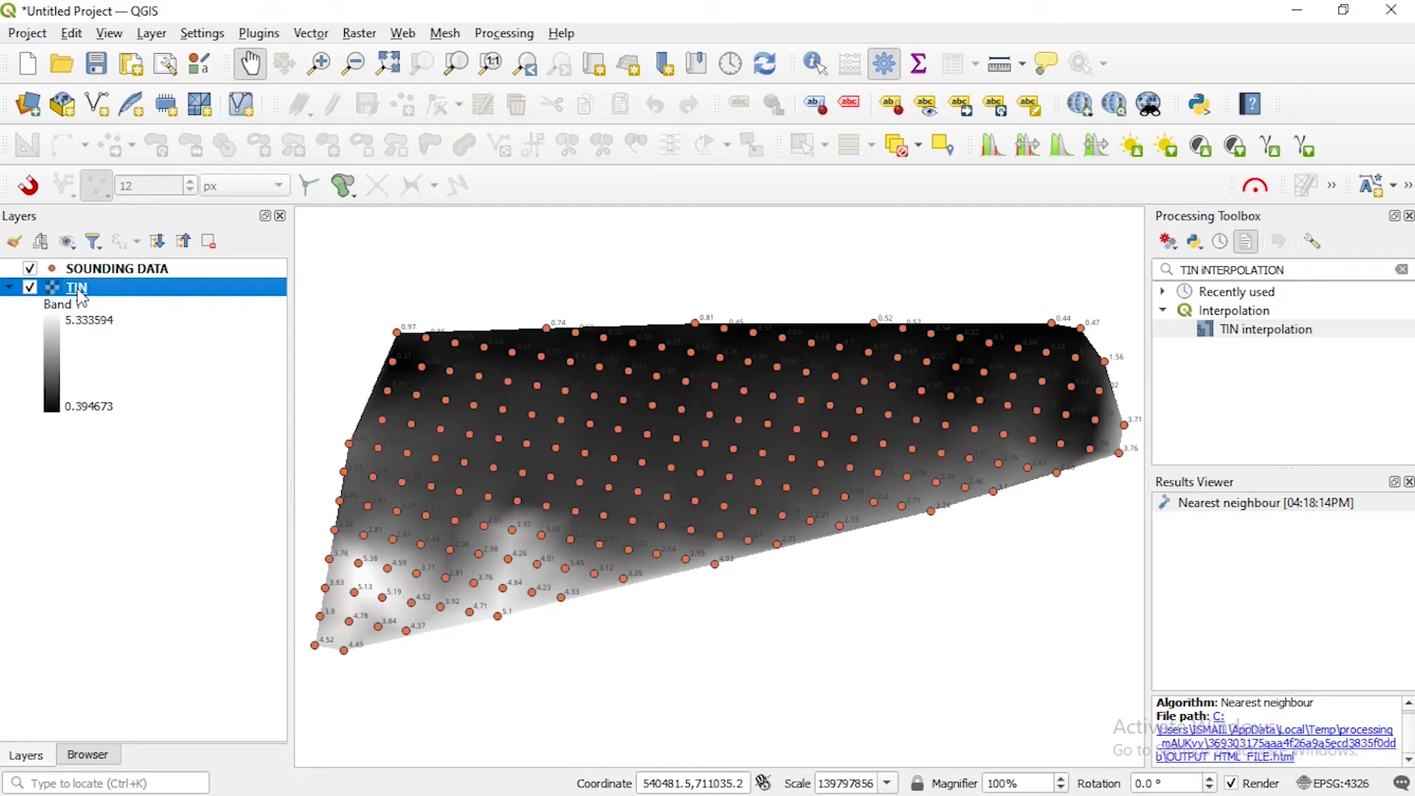
Render TIN as singleband pseudocolor with the Blues ramp from 0.394673 to 5.333594
double_click(79, 292)
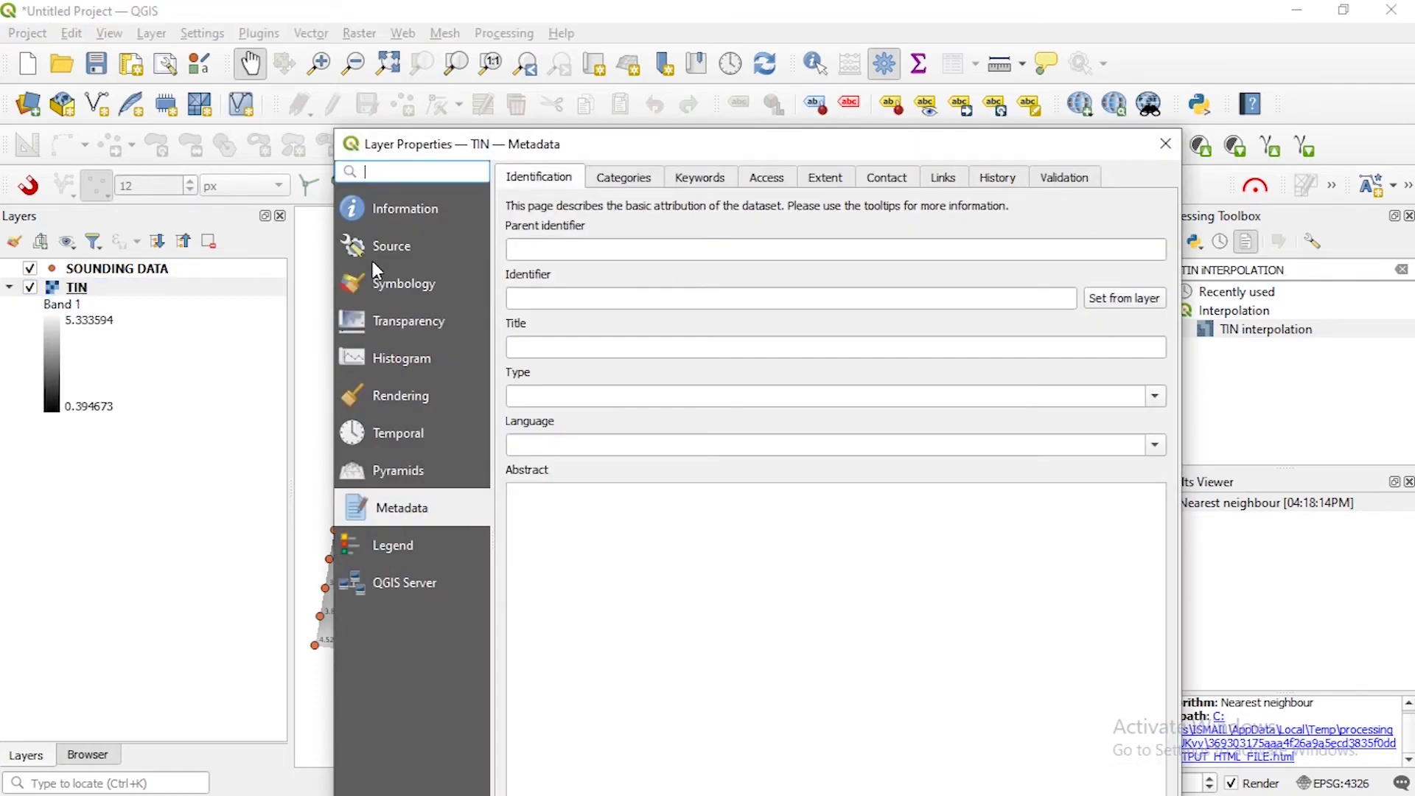
left_click(396, 285)
left_click(633, 205)
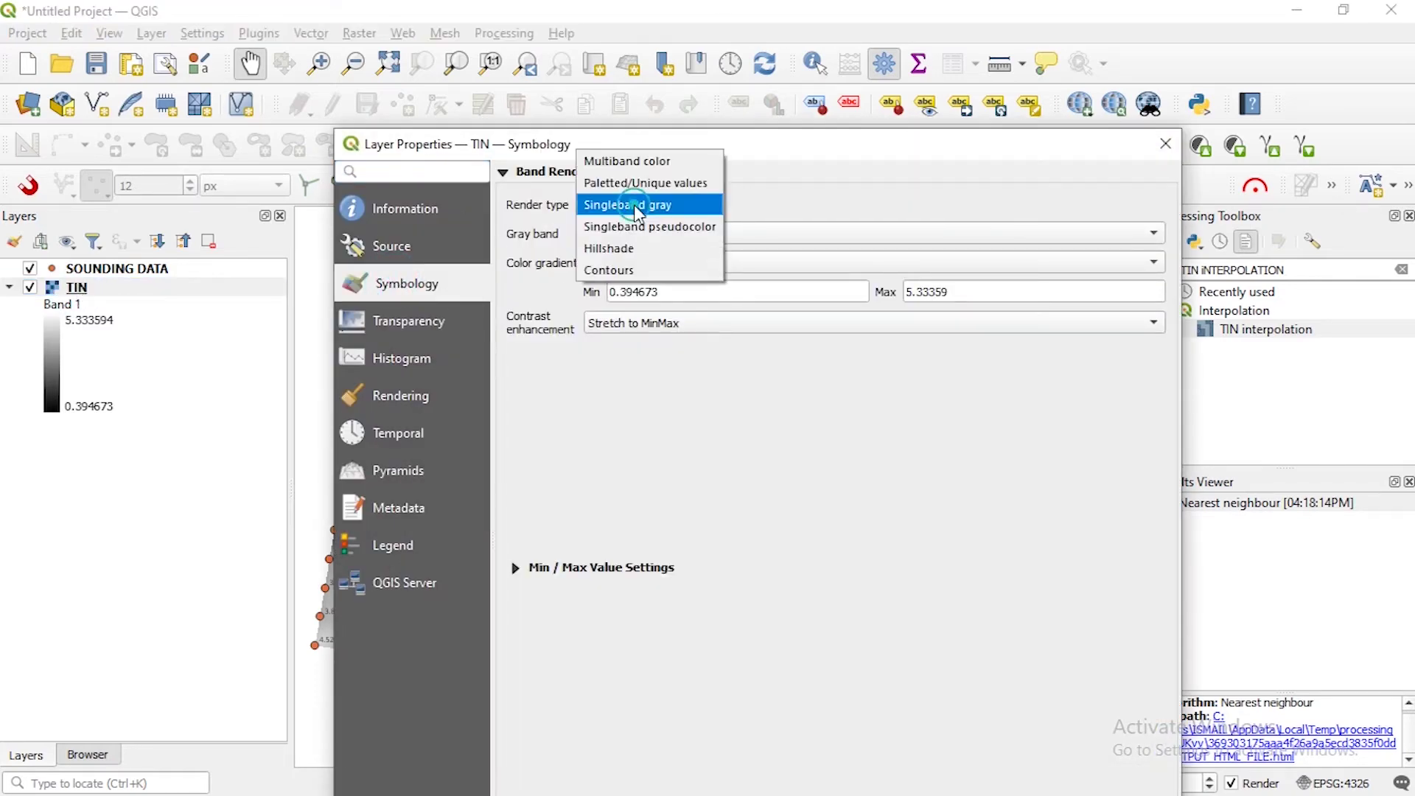
left_click(637, 228)
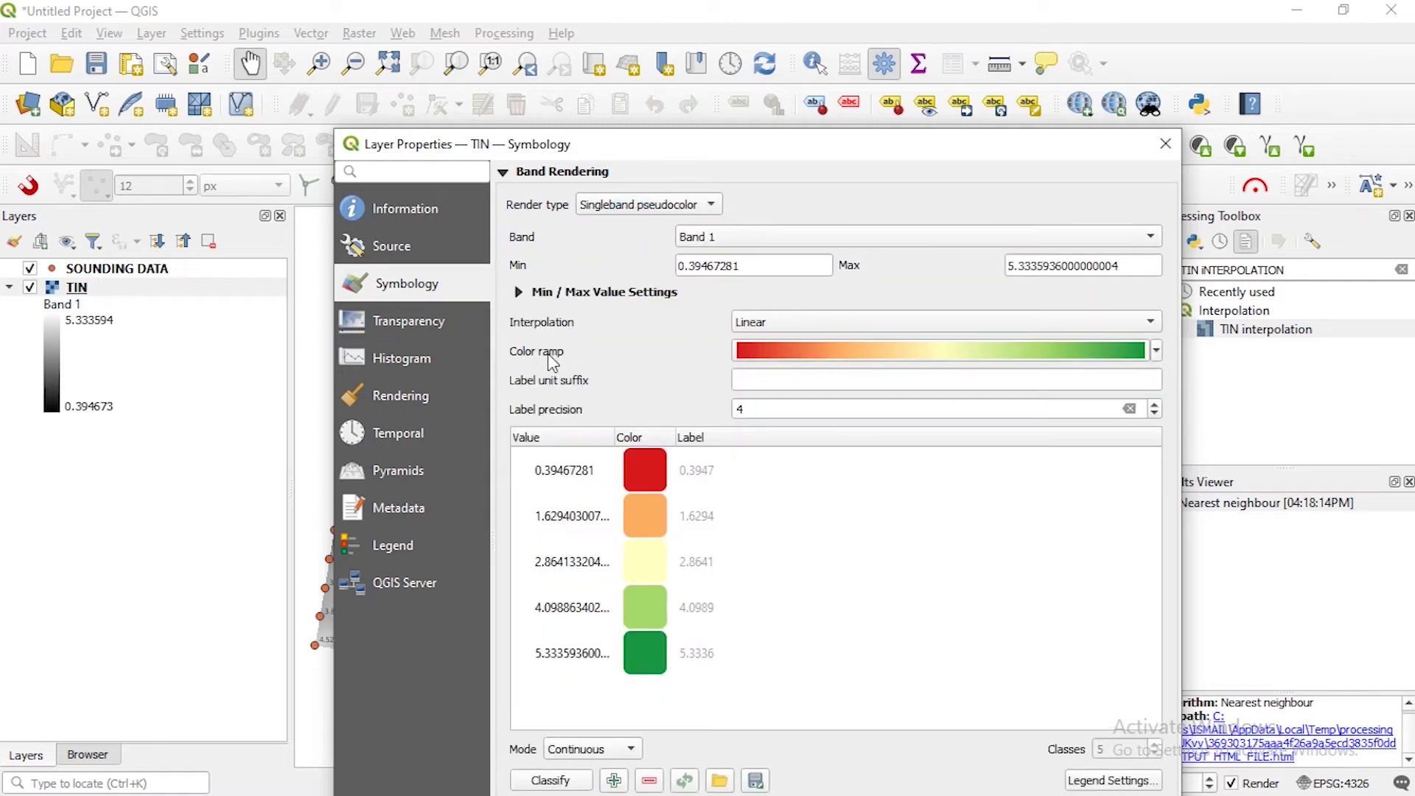
left_click(1157, 350)
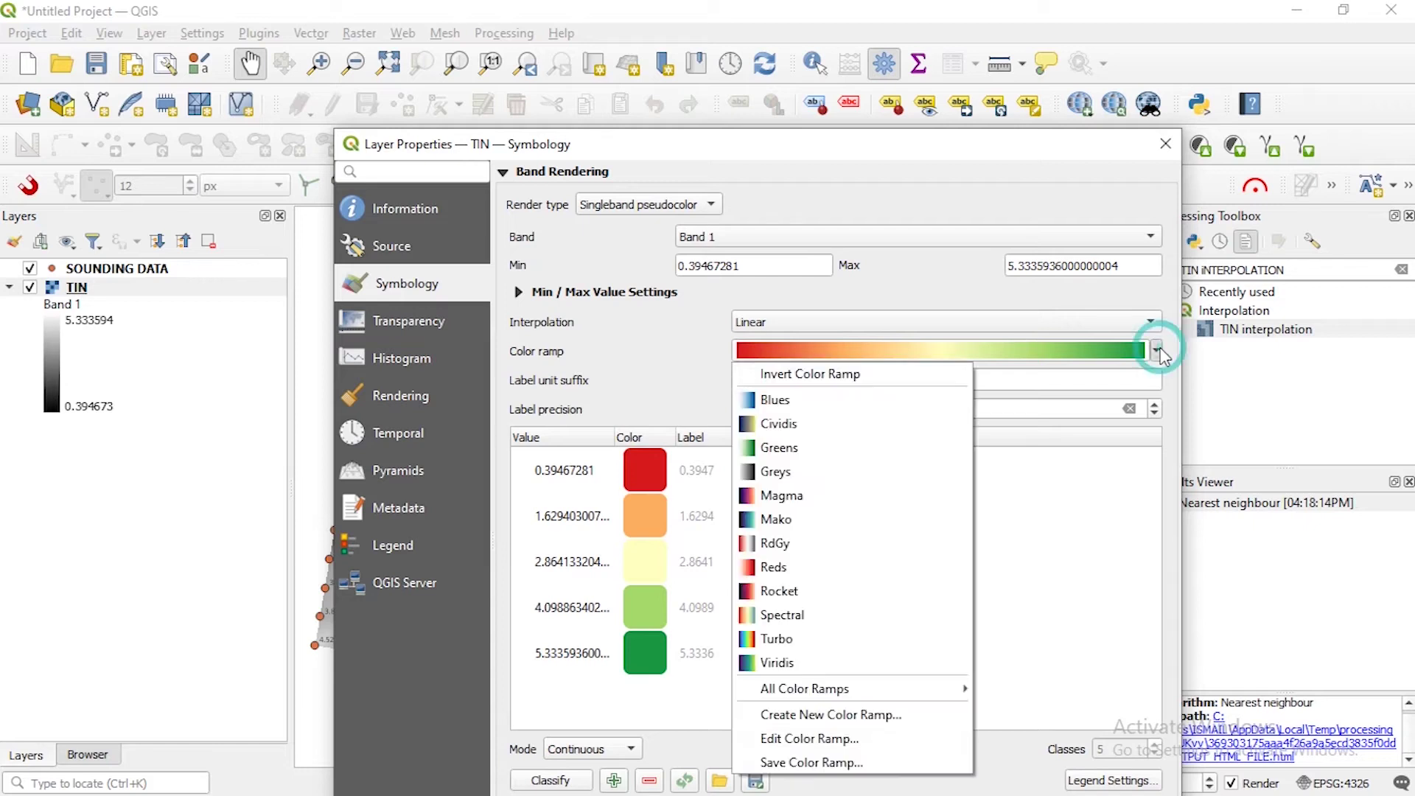
left_click(752, 400)
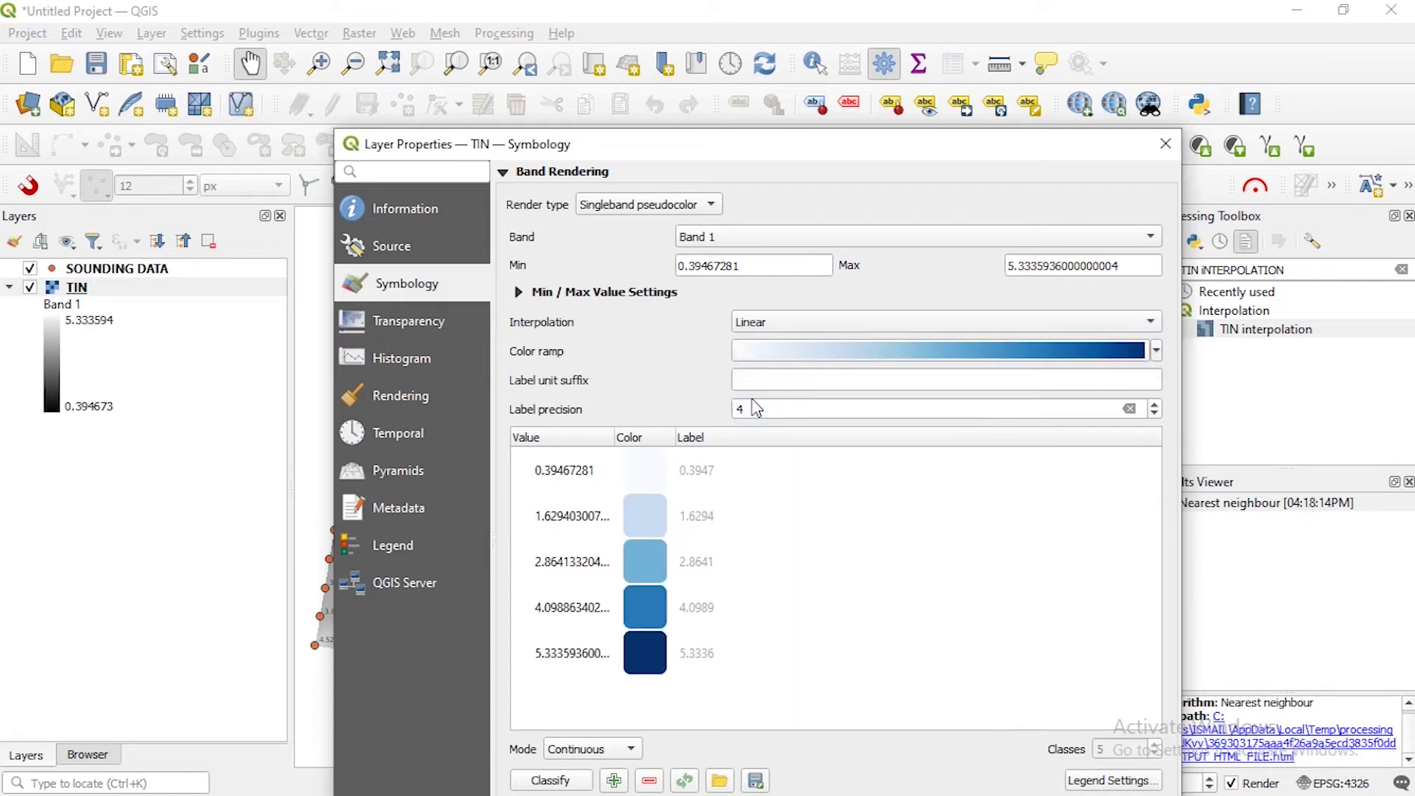
mouse_move(658, 179)
left_mouse_down()
mouse_move(670, 151)
mouse_move(643, 184)
left_mouse_up()
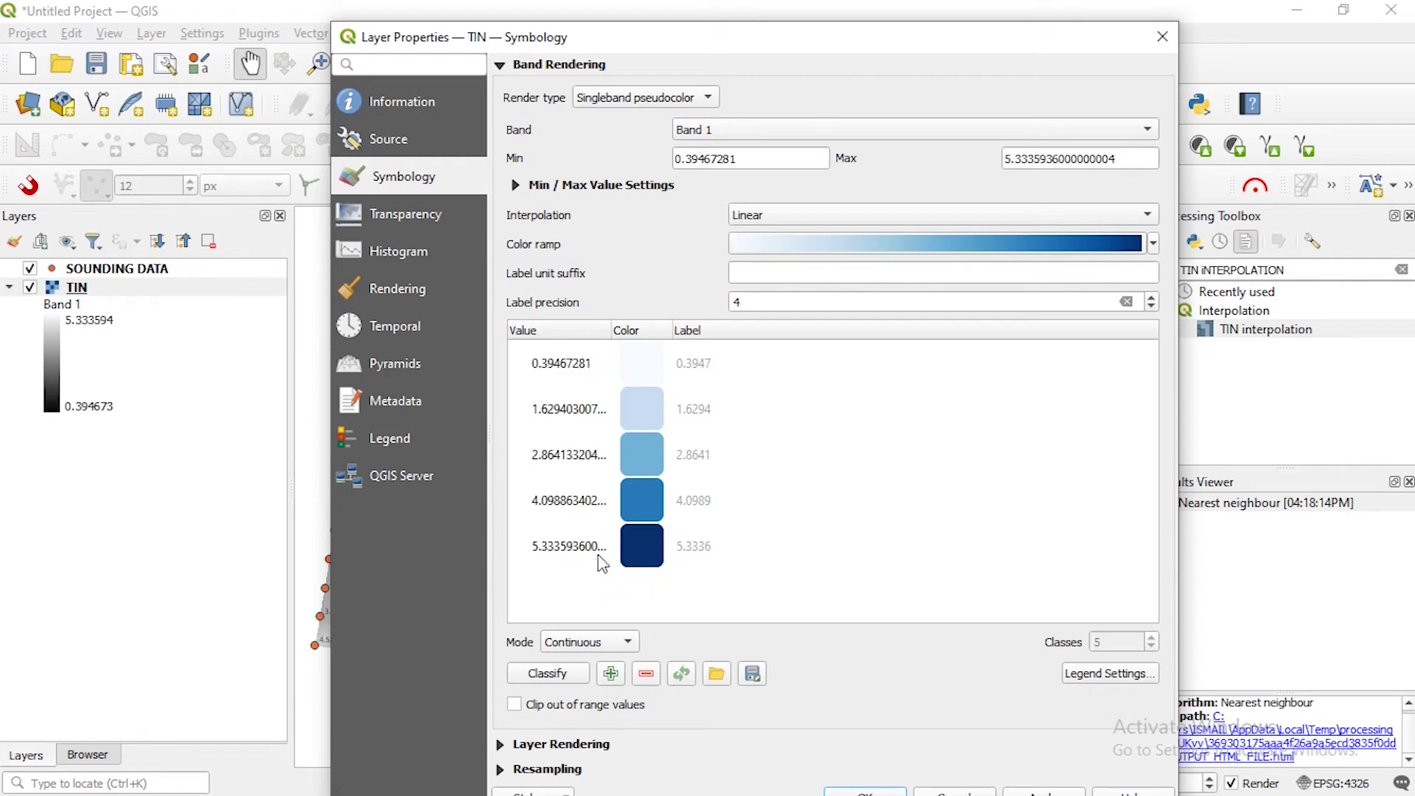
mouse_move(630, 47)
left_mouse_down()
mouse_move(624, 71)
mouse_move(616, 25)
left_mouse_up()
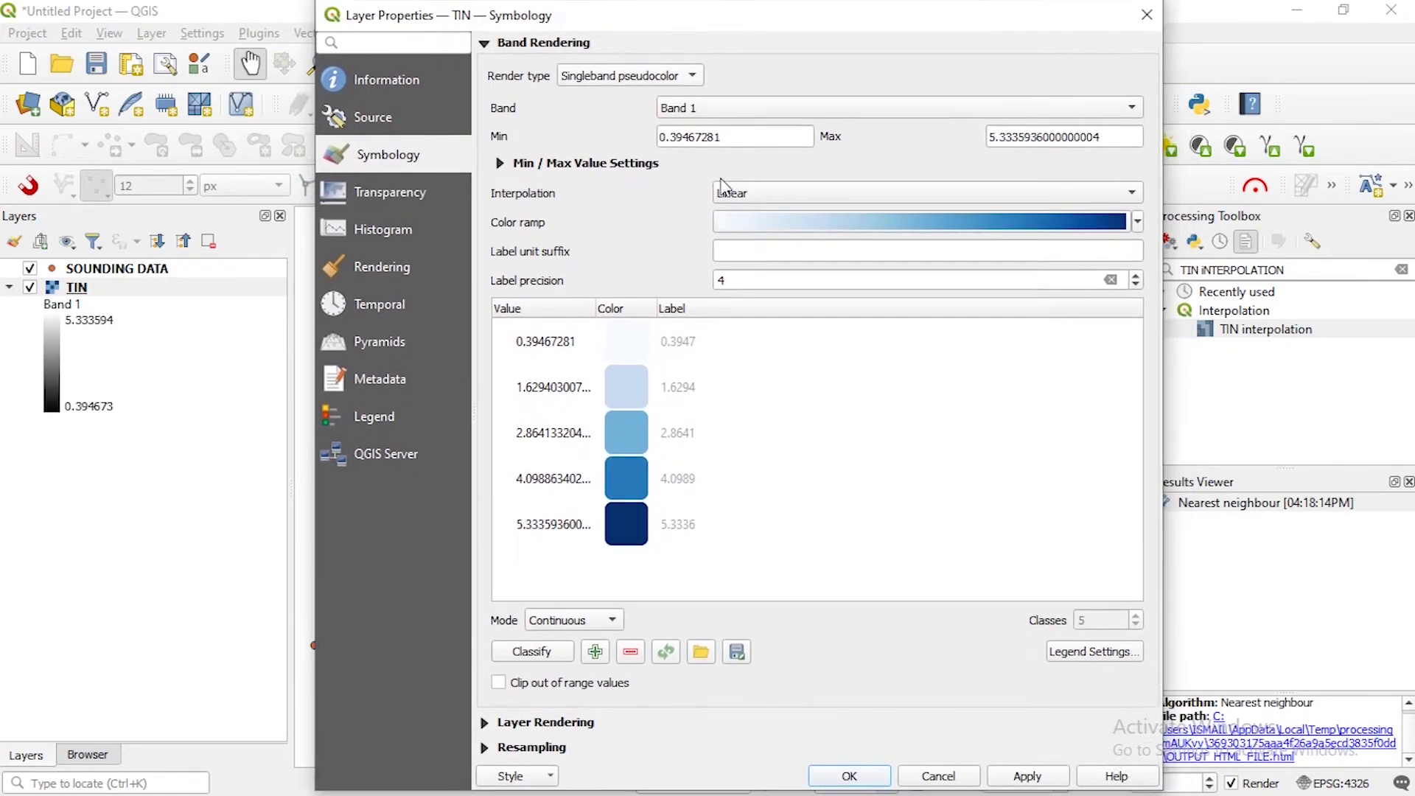
left_click(1029, 772)
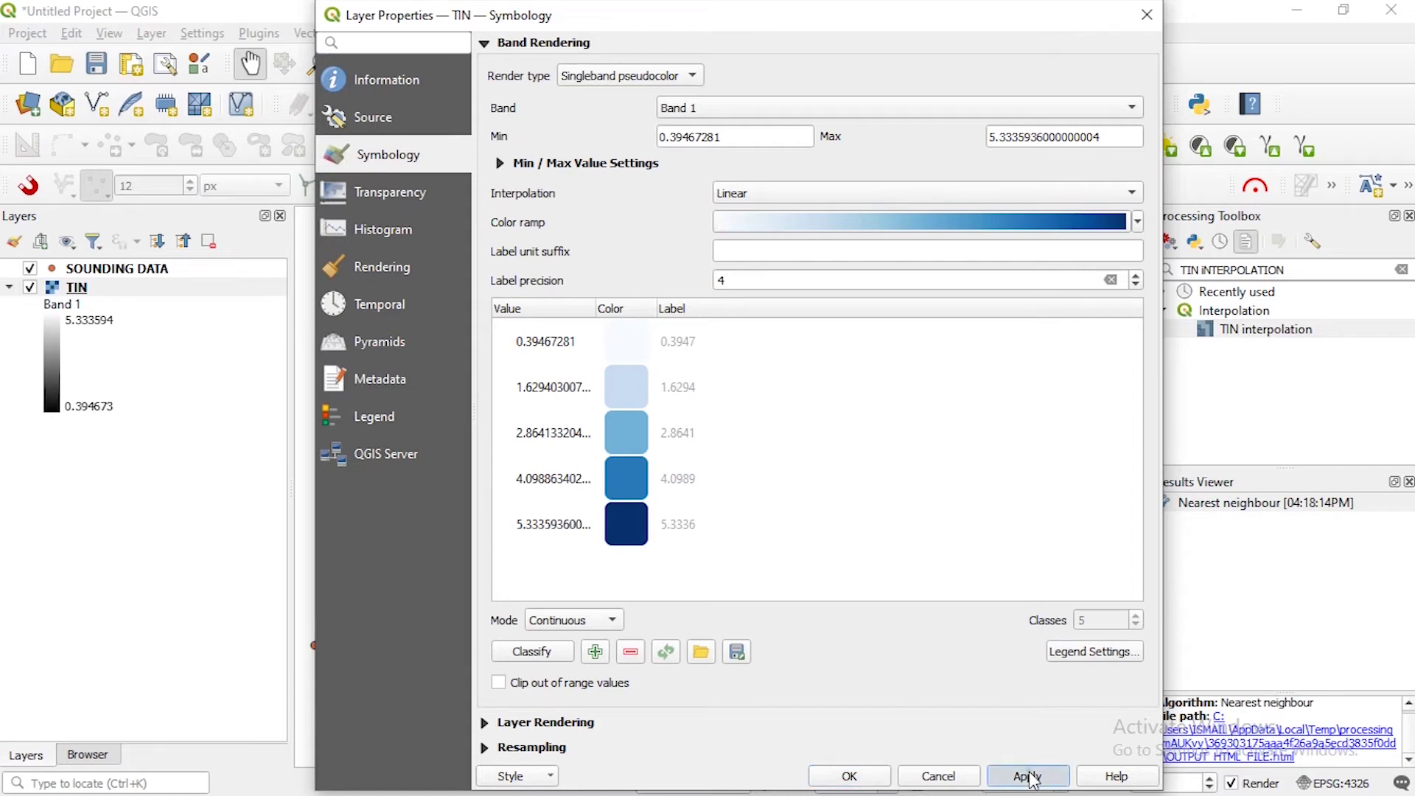
left_click(855, 775)
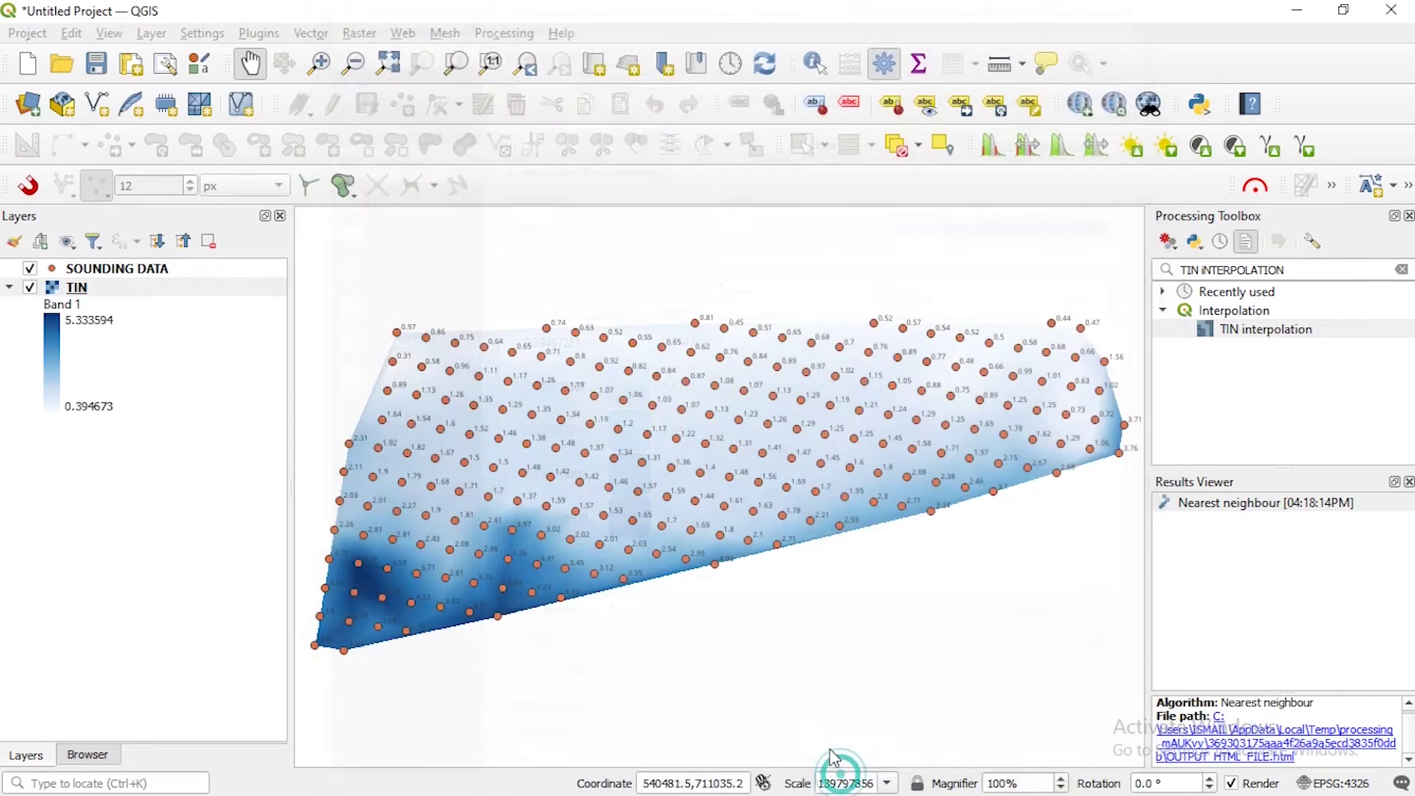
Try Equal Interval and Quantile modes with Discrete and Exact interpolation on the TIN ramp
double_click(76, 288)
left_click(557, 622)
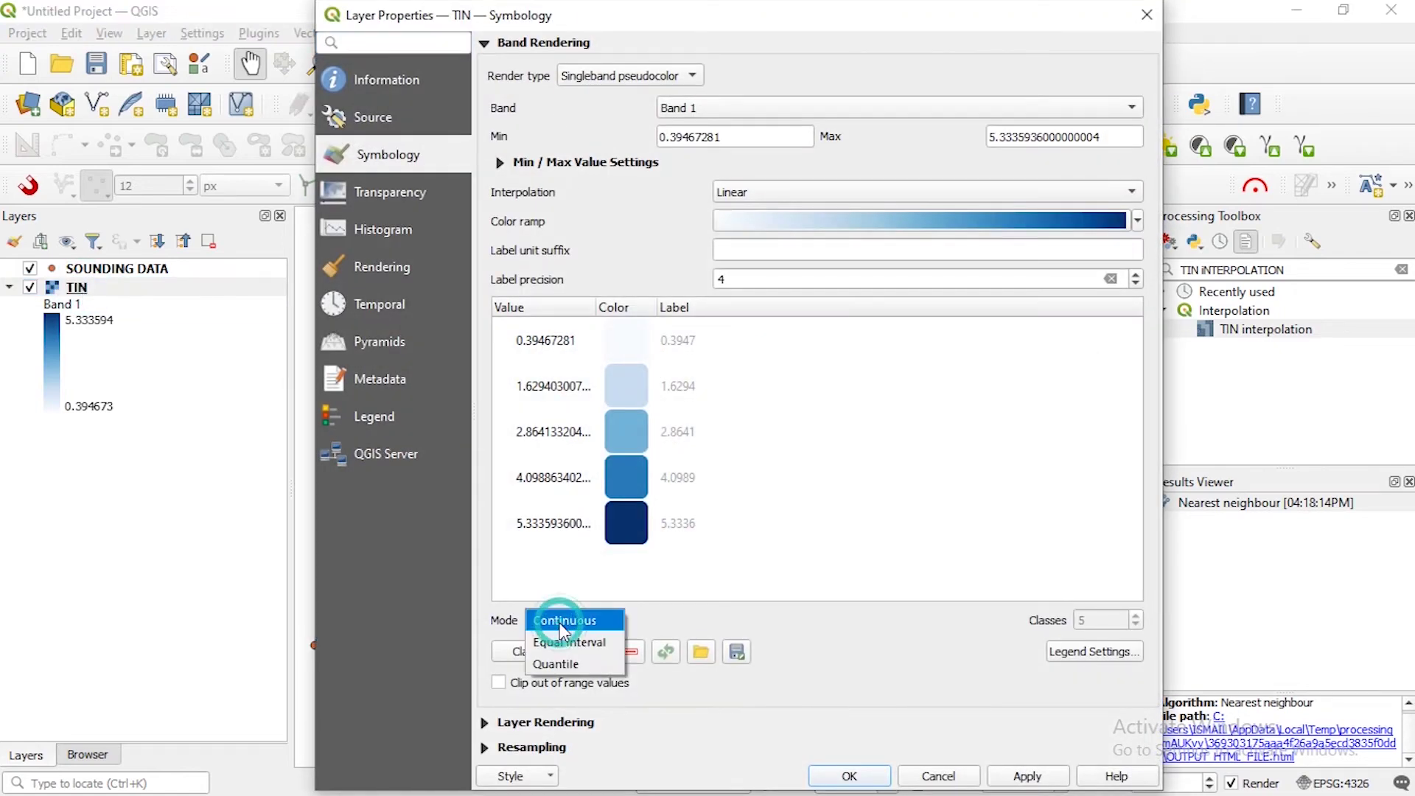
left_click(565, 642)
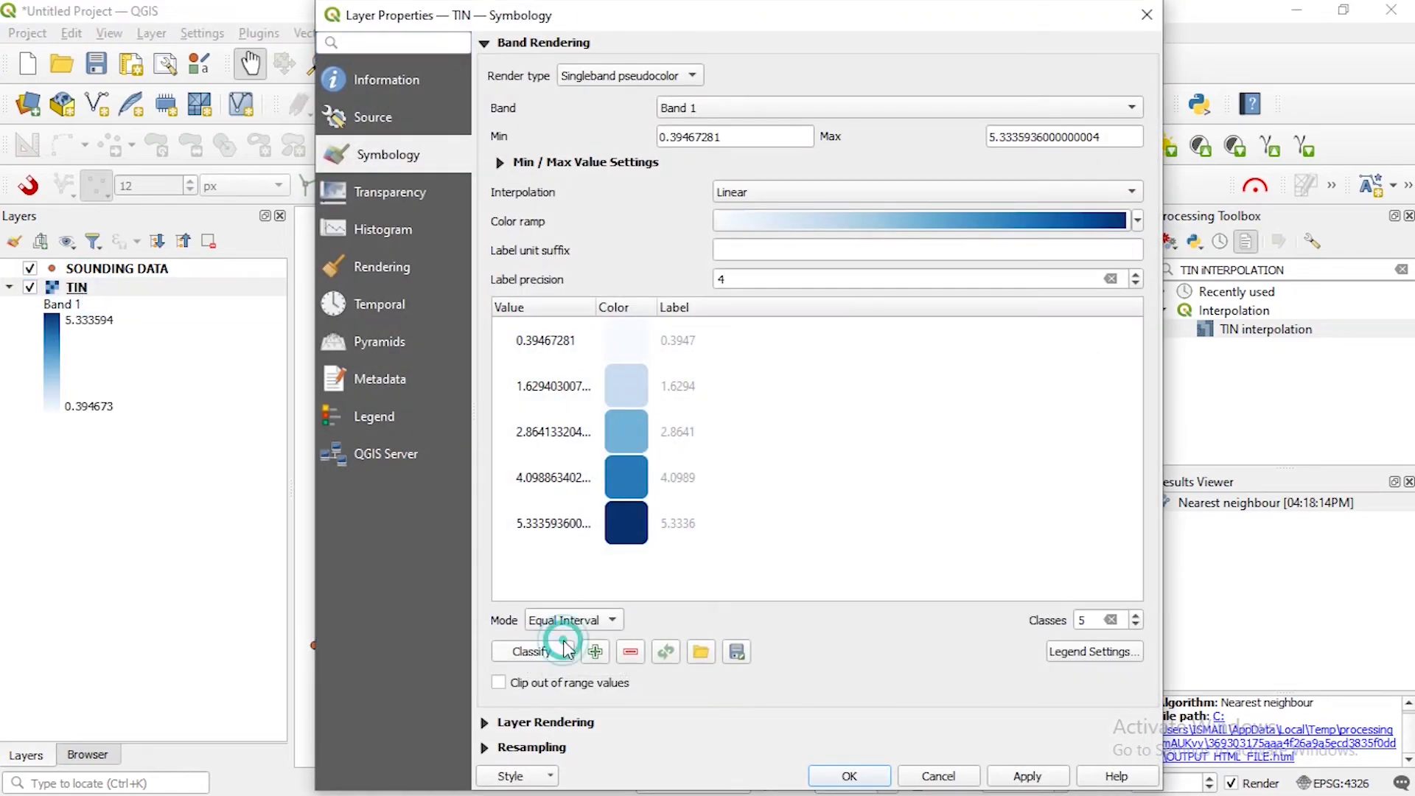
left_click(1003, 782)
left_click(575, 622)
left_click(573, 642)
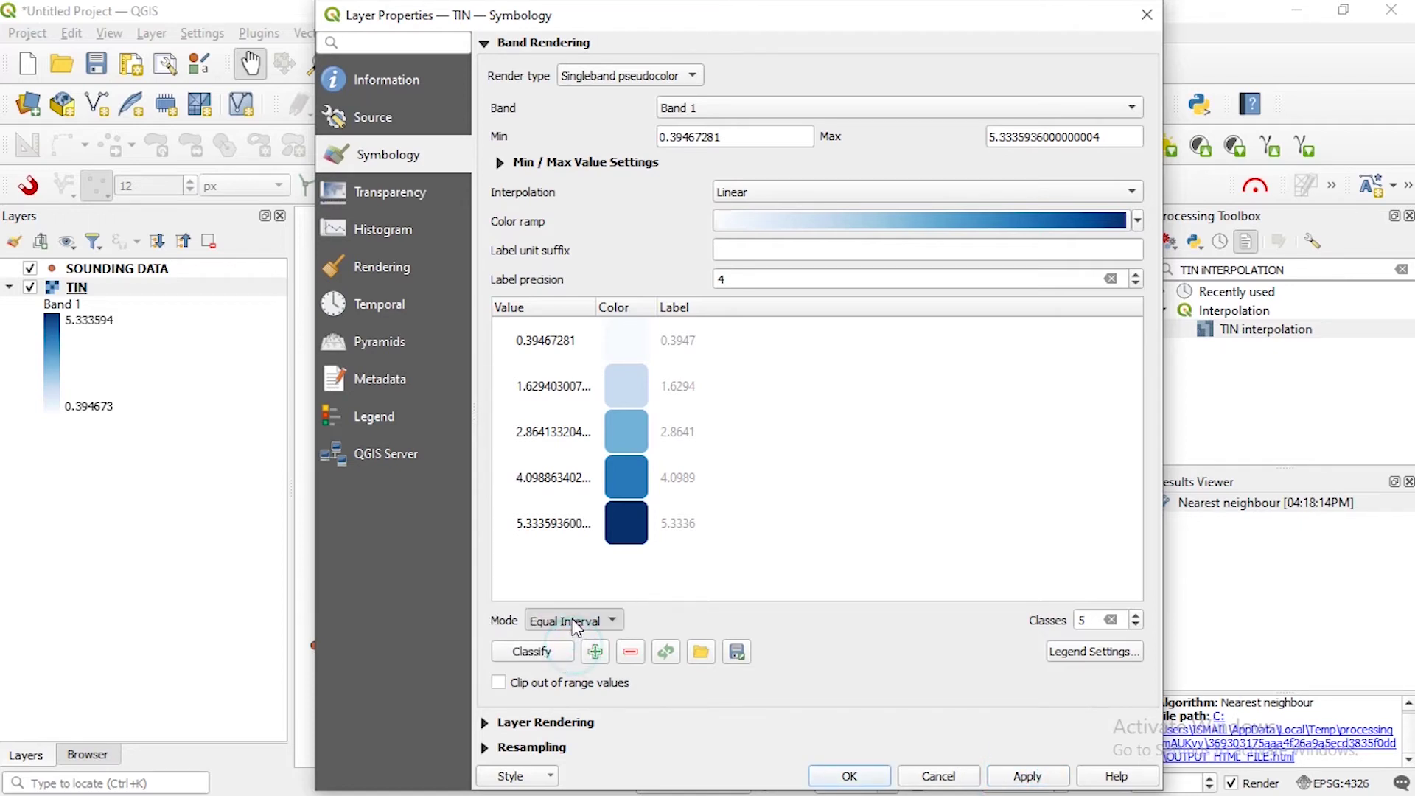
left_click(572, 621)
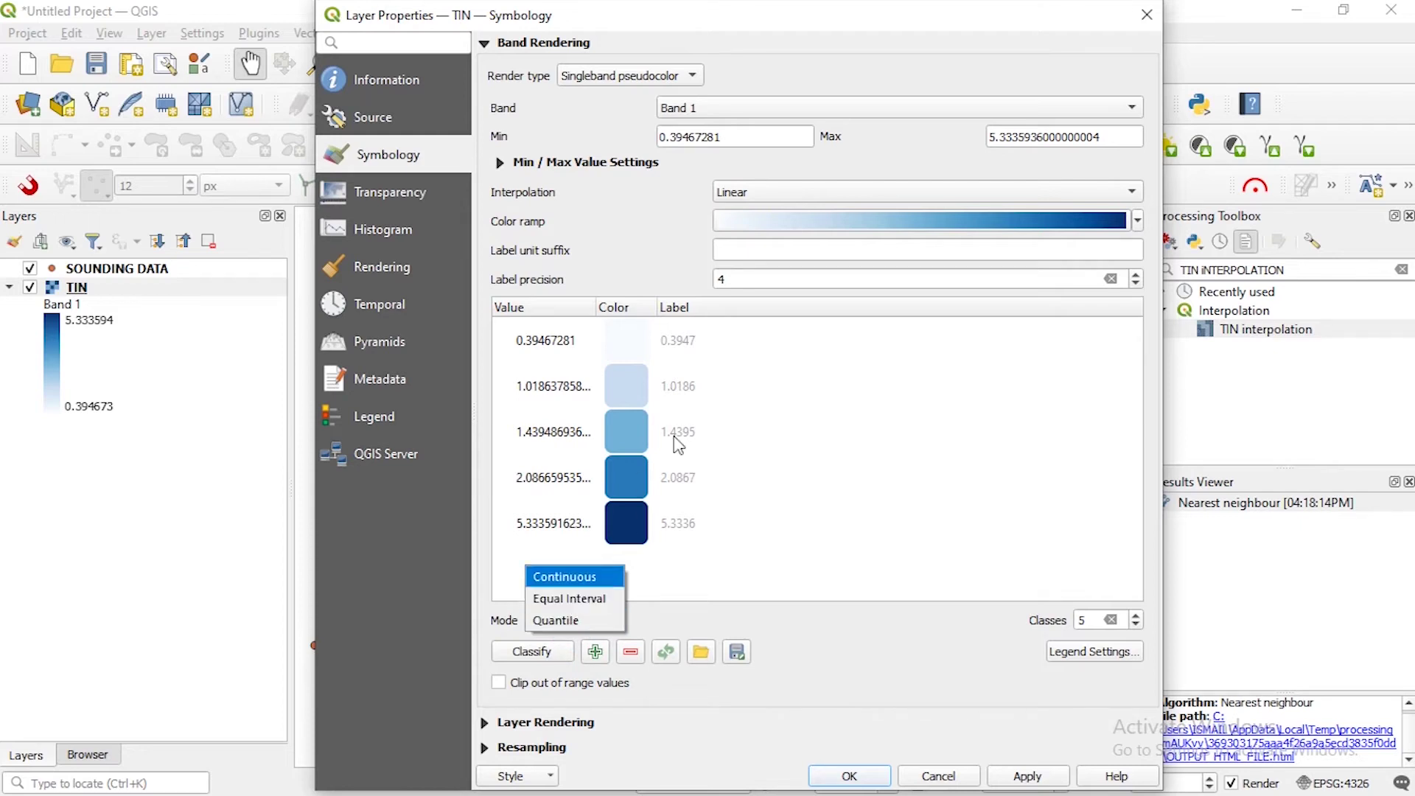
left_click(792, 194)
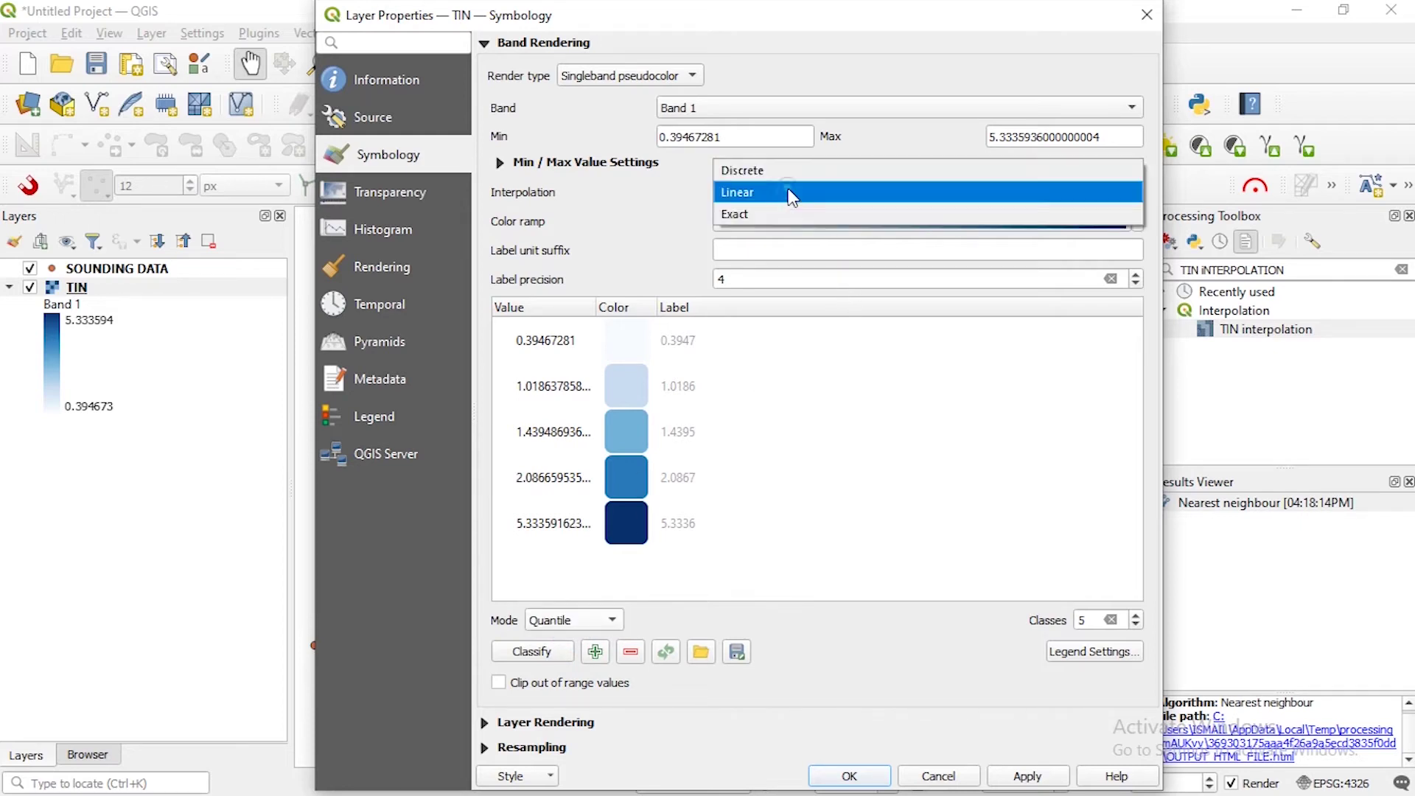
left_click(780, 170)
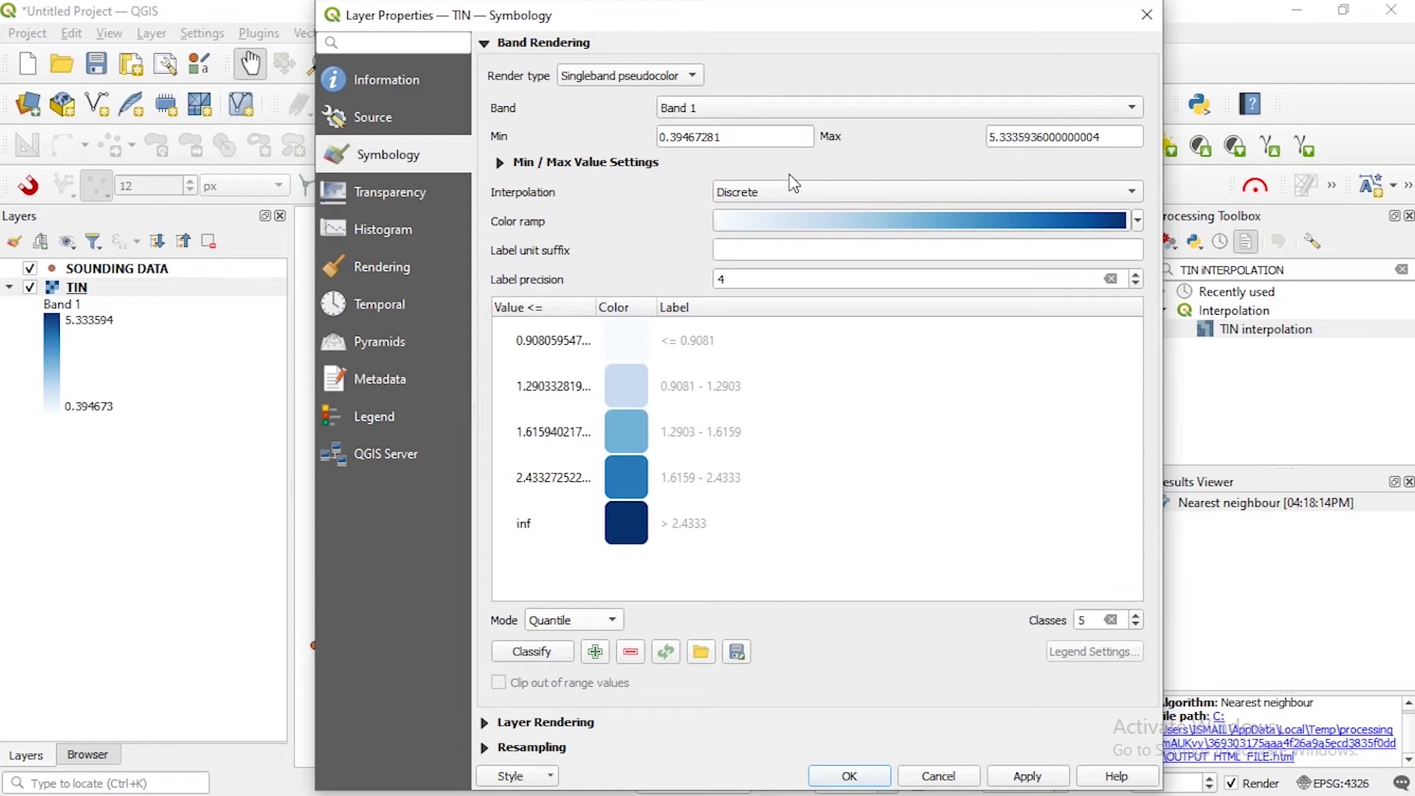
left_click(747, 193)
left_click(758, 232)
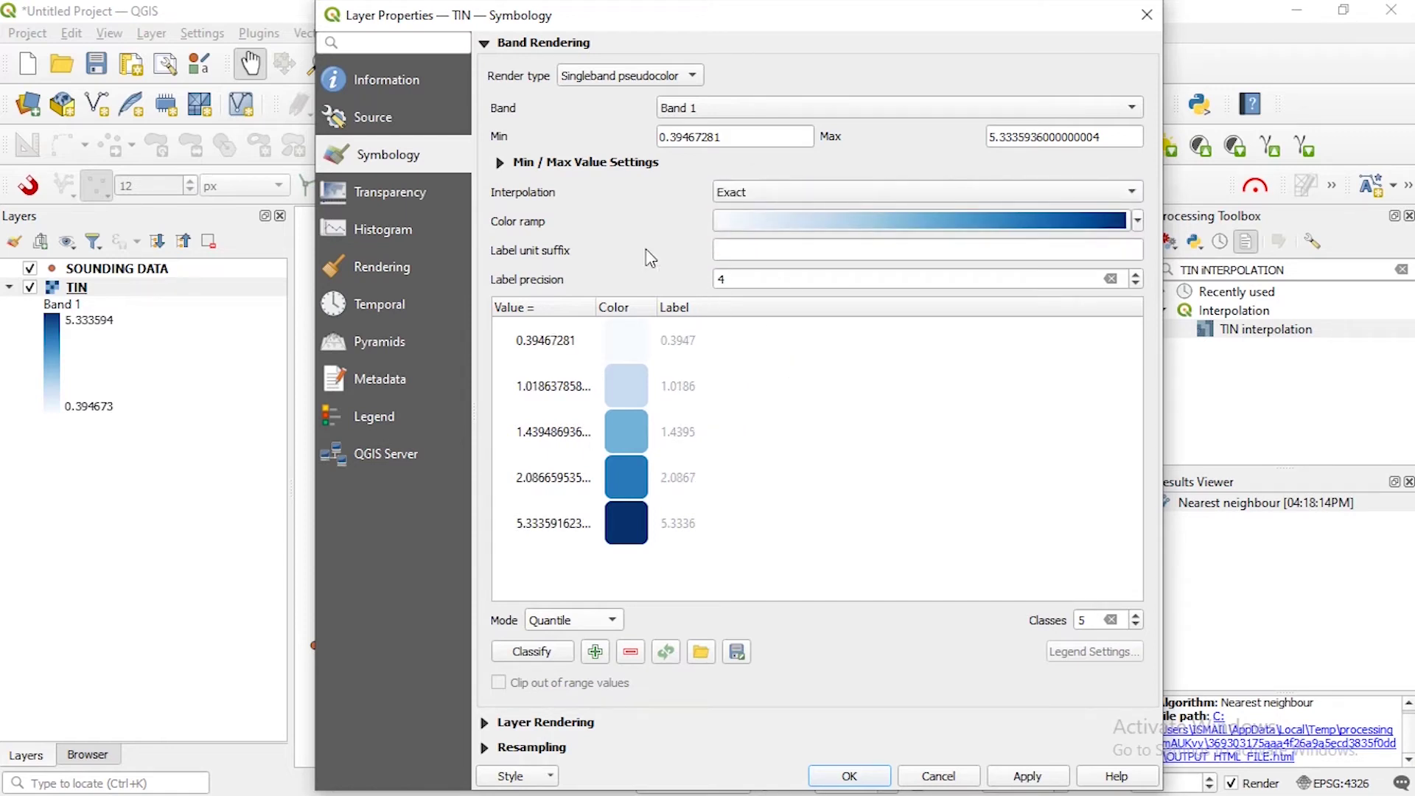
left_click(1004, 775)
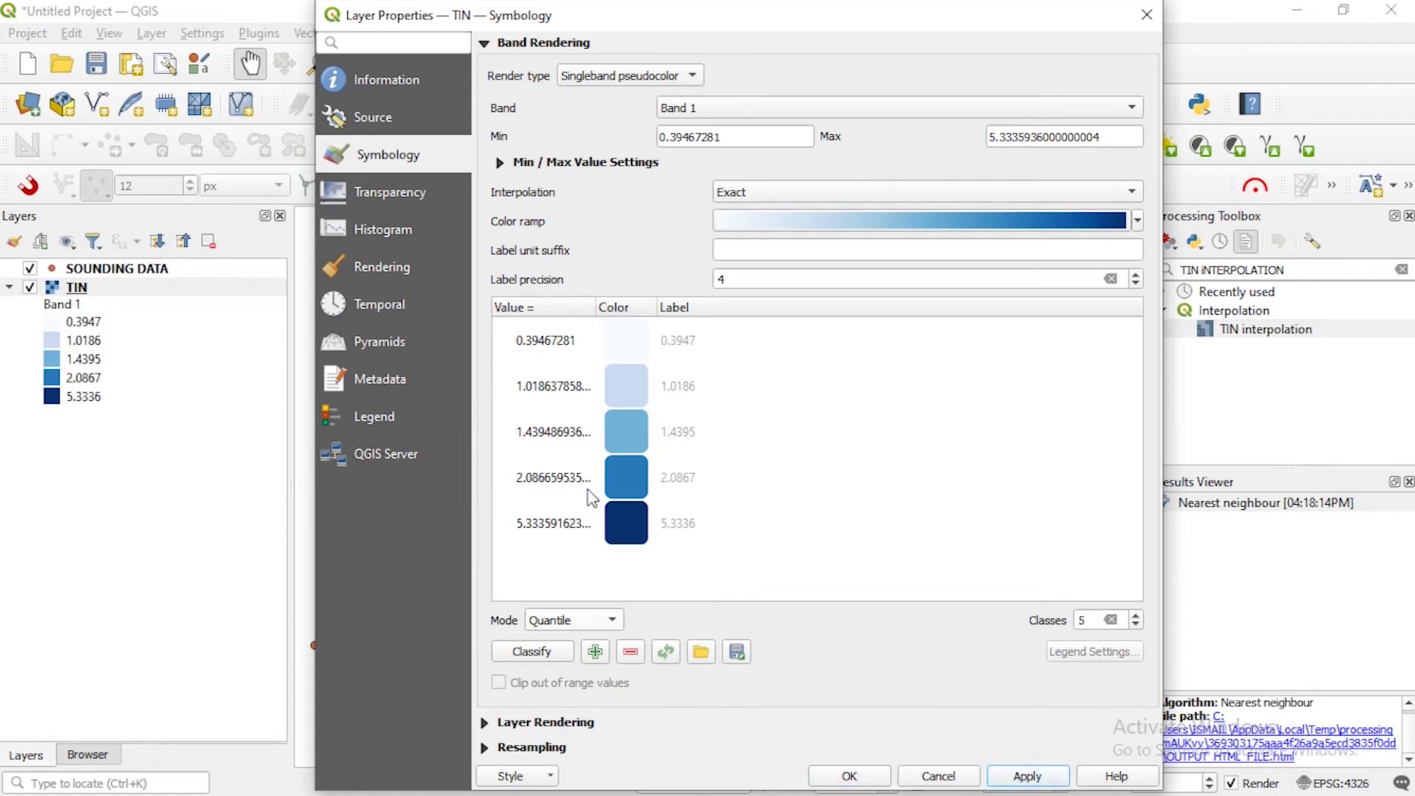
Compare Continuous, Equal Interval and Quantile classes, settle on Quantile, and zoom to TIN
left_click(561, 623)
left_click(565, 573)
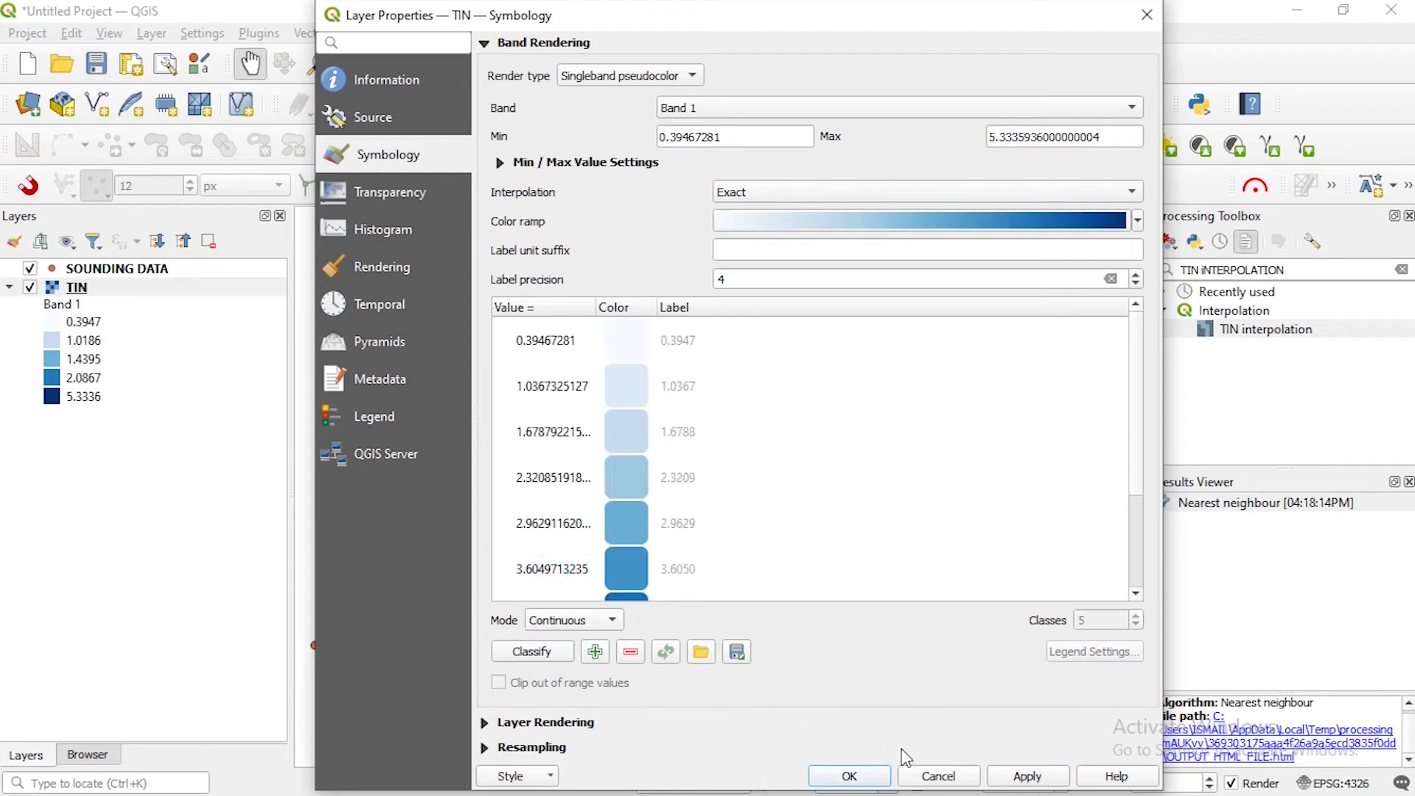
left_click(1019, 774)
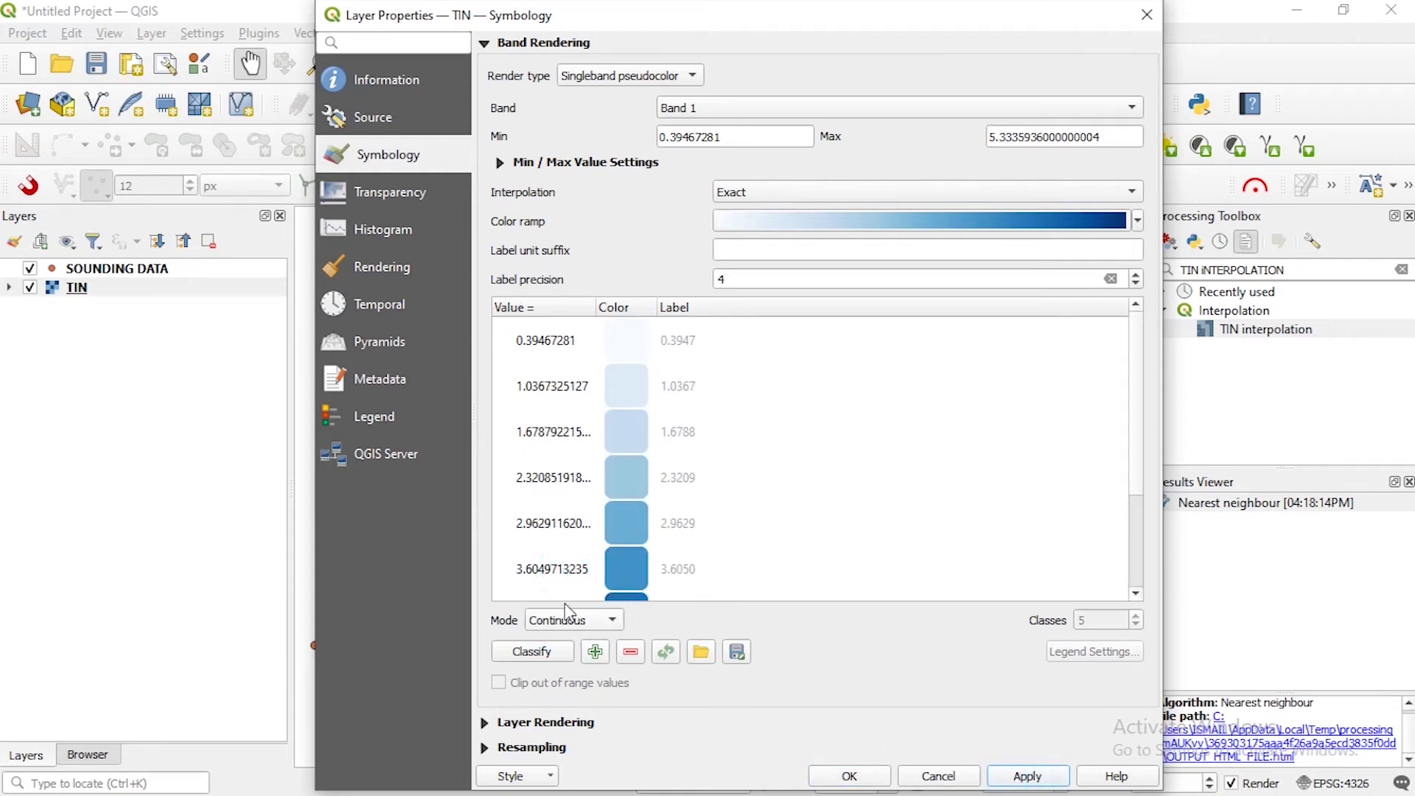
left_click(575, 621)
left_click(582, 642)
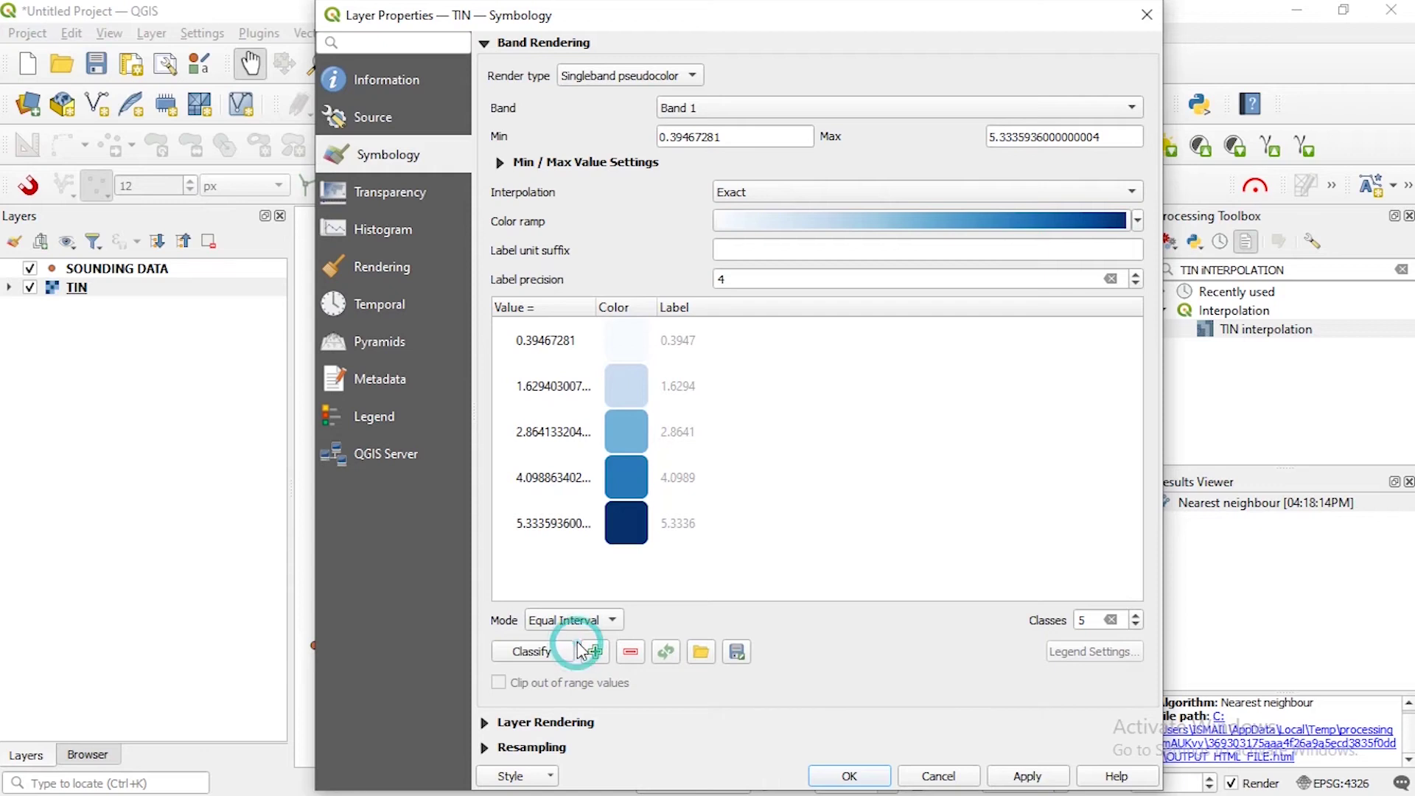
left_click(1026, 780)
left_click(575, 620)
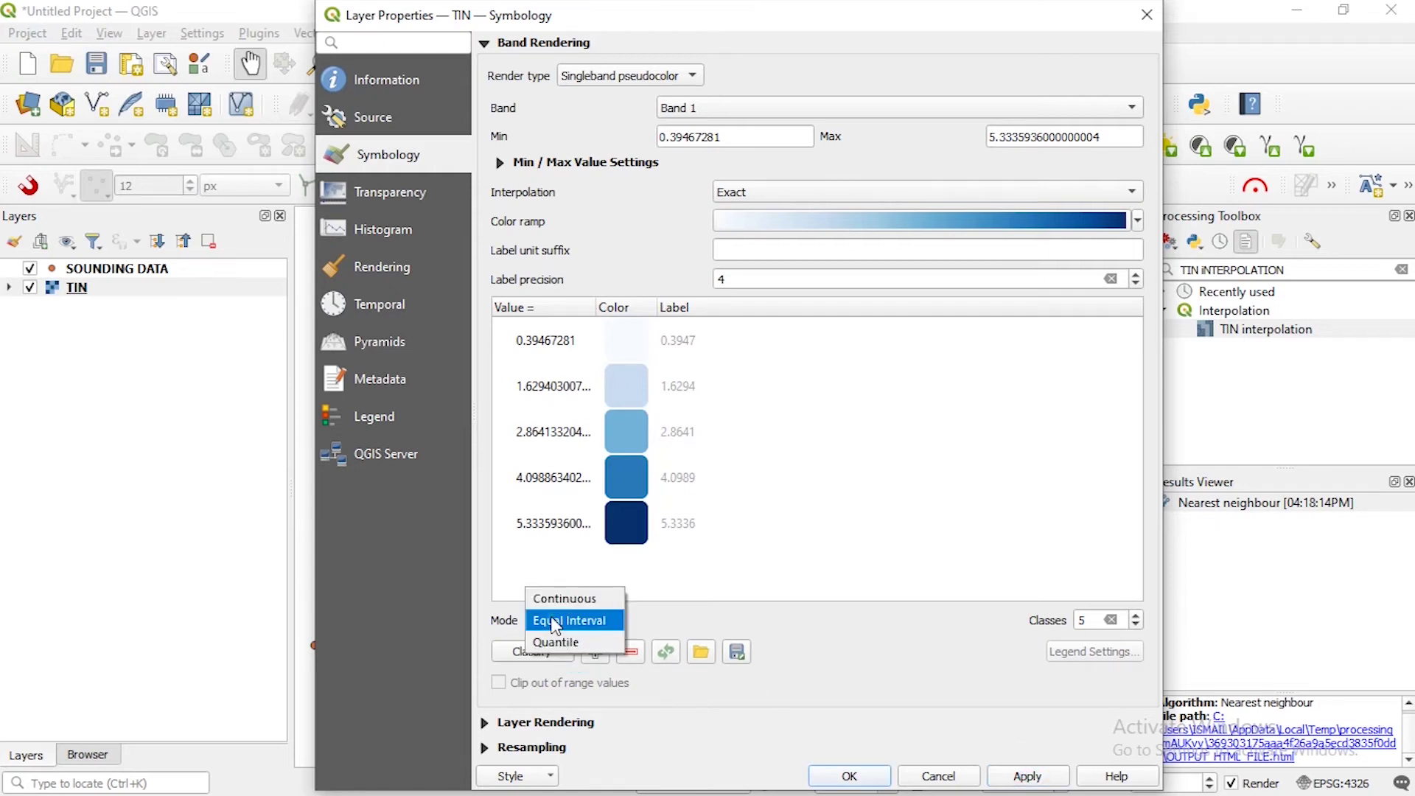
left_click(568, 641)
left_click(1008, 782)
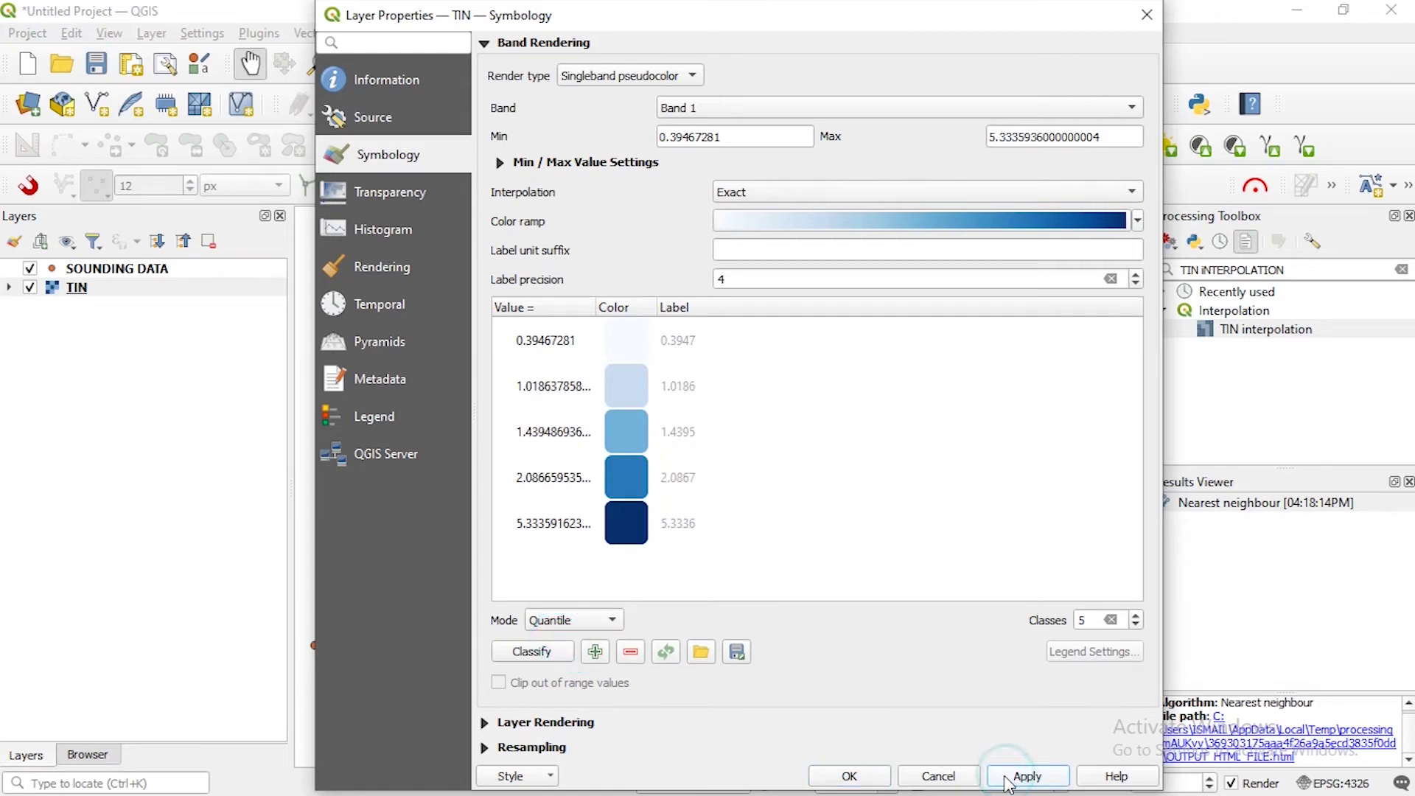
left_click(1005, 780)
left_click(869, 783)
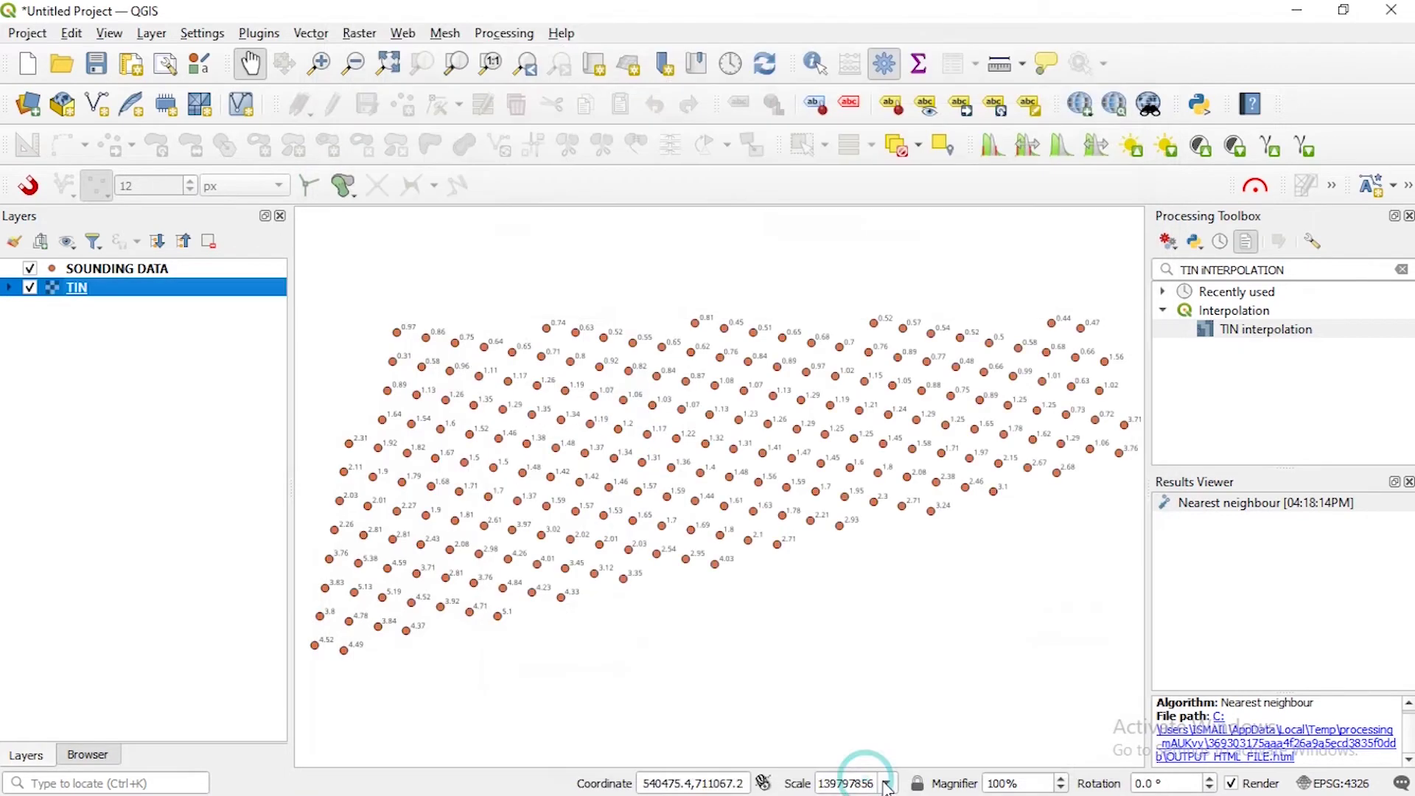
left_click(8, 288)
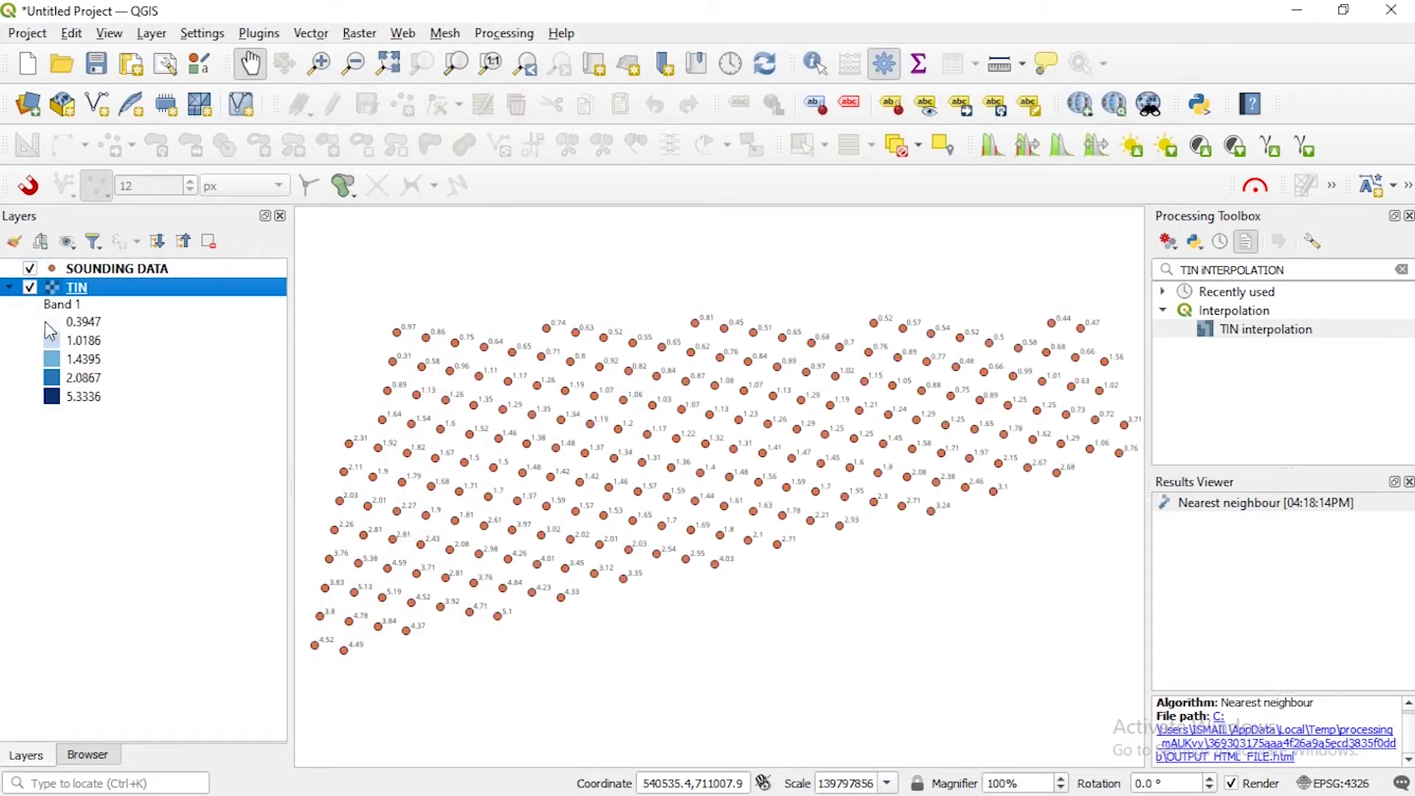
right_click(91, 295)
left_click(101, 297)
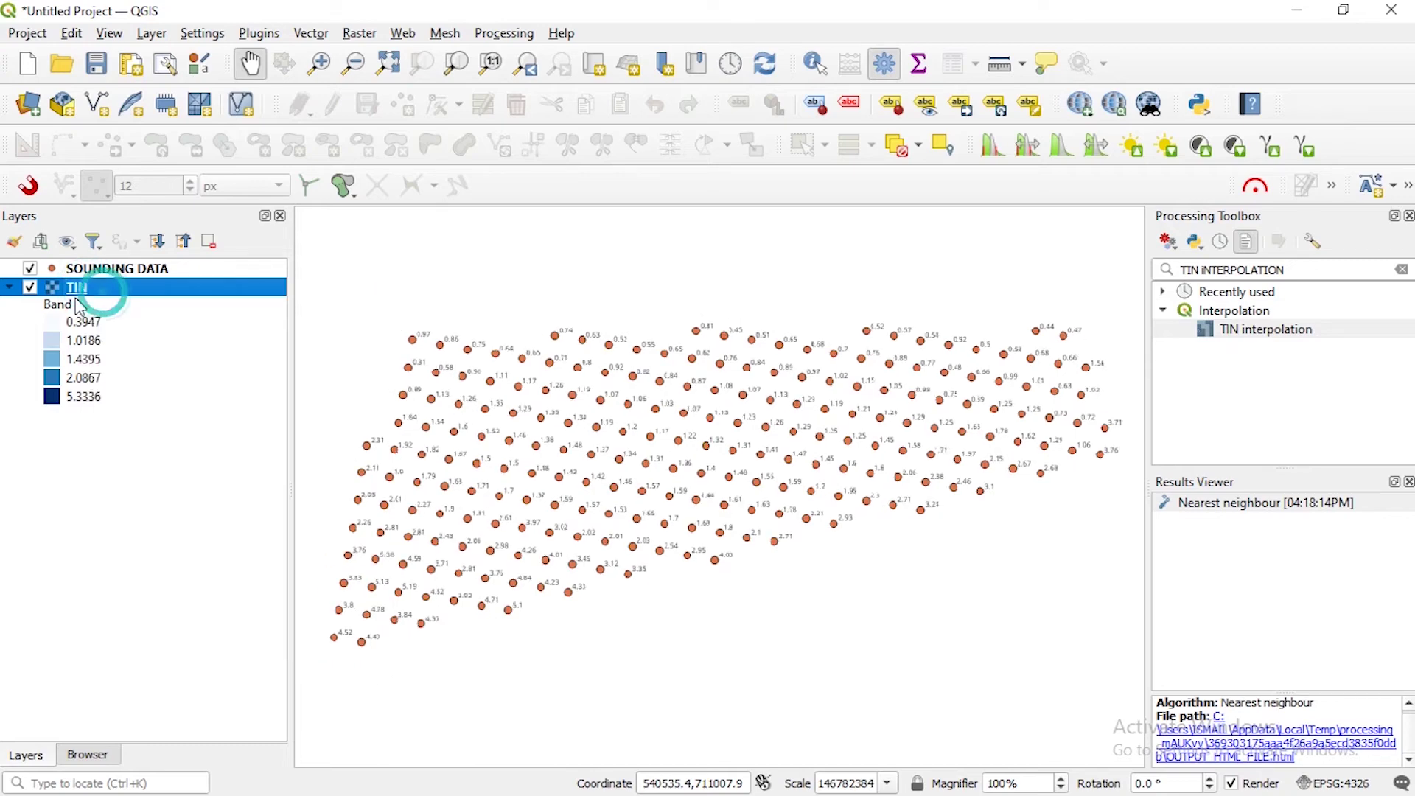
Return the ramp to Linear interpolation with Quantile mode and confirm the styling
double_click(76, 291)
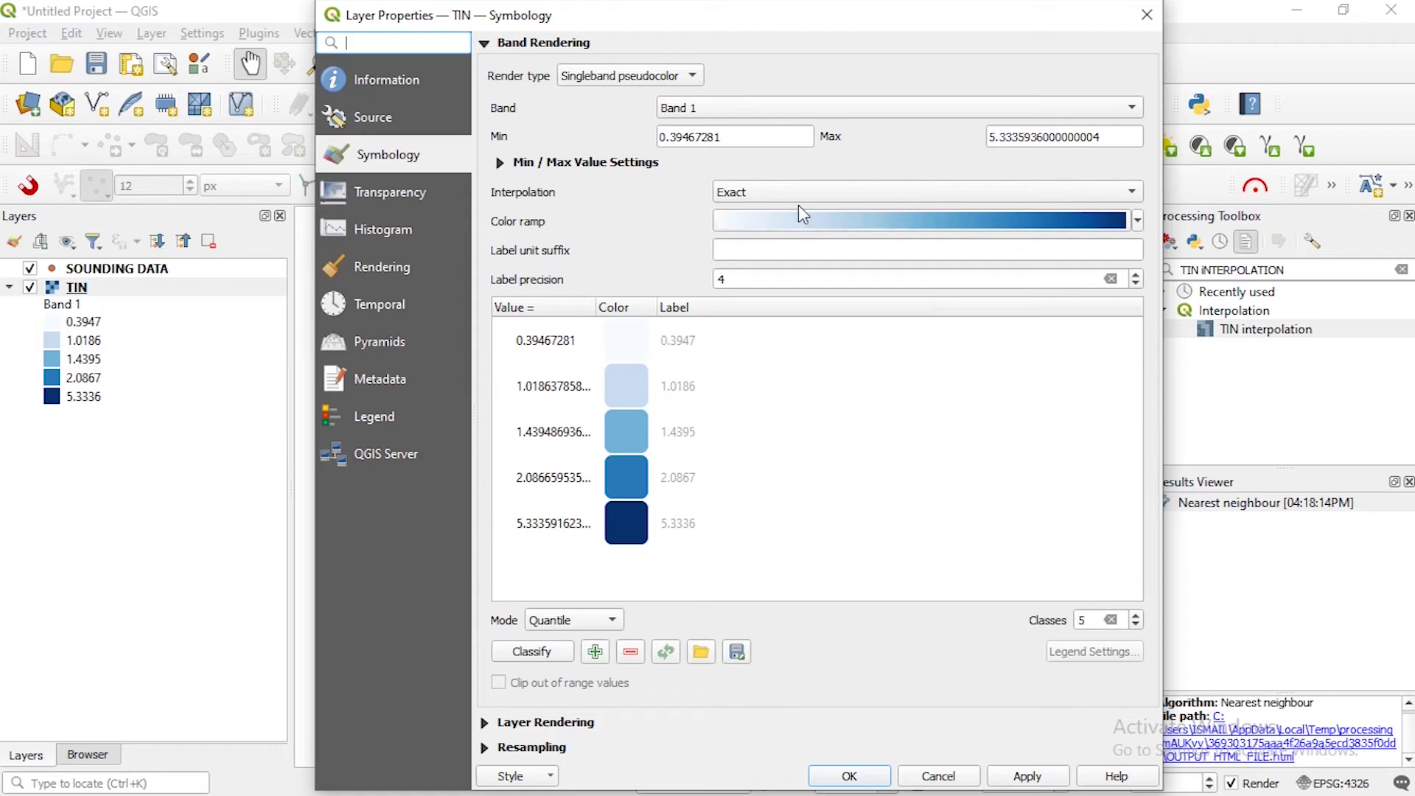
left_click(790, 191)
left_click(781, 169)
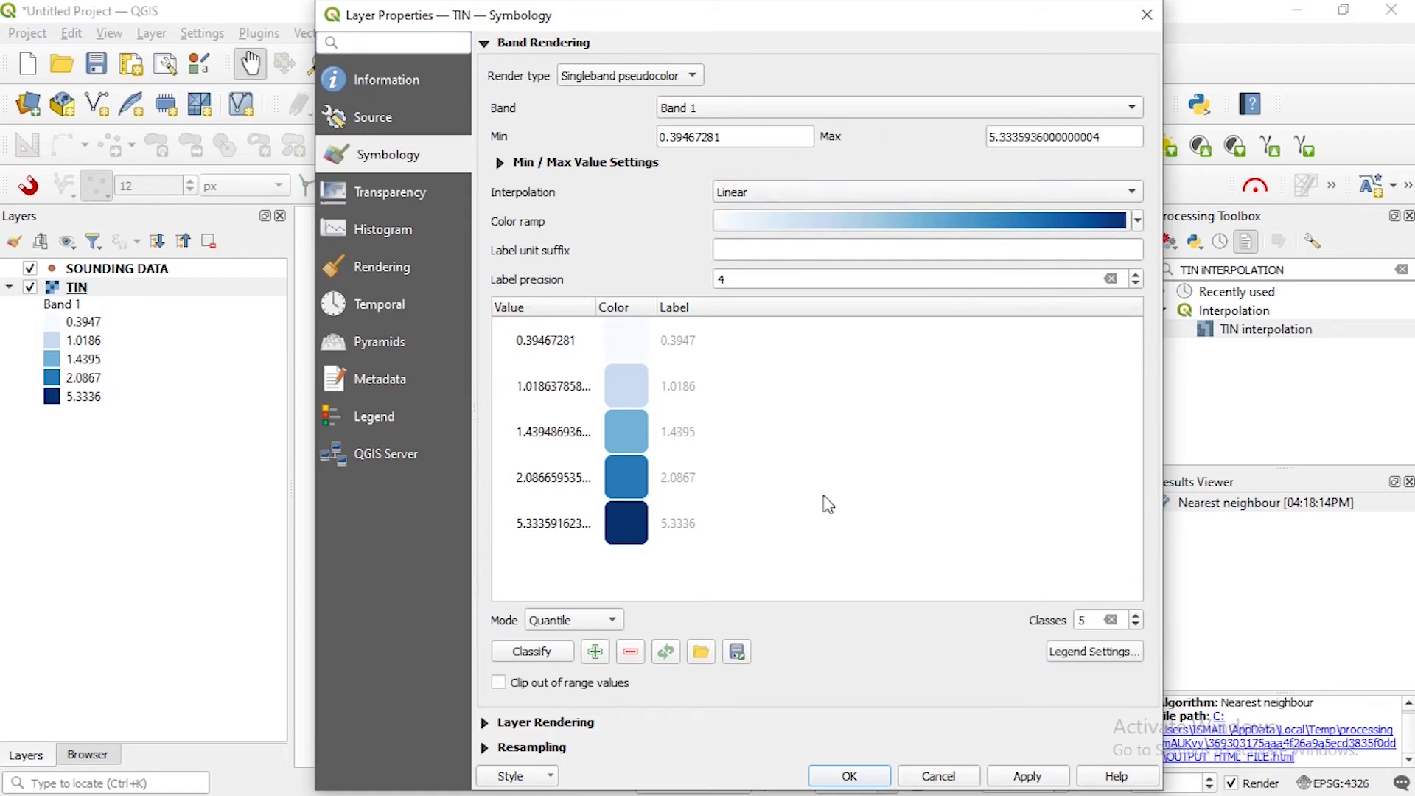
left_click(1026, 776)
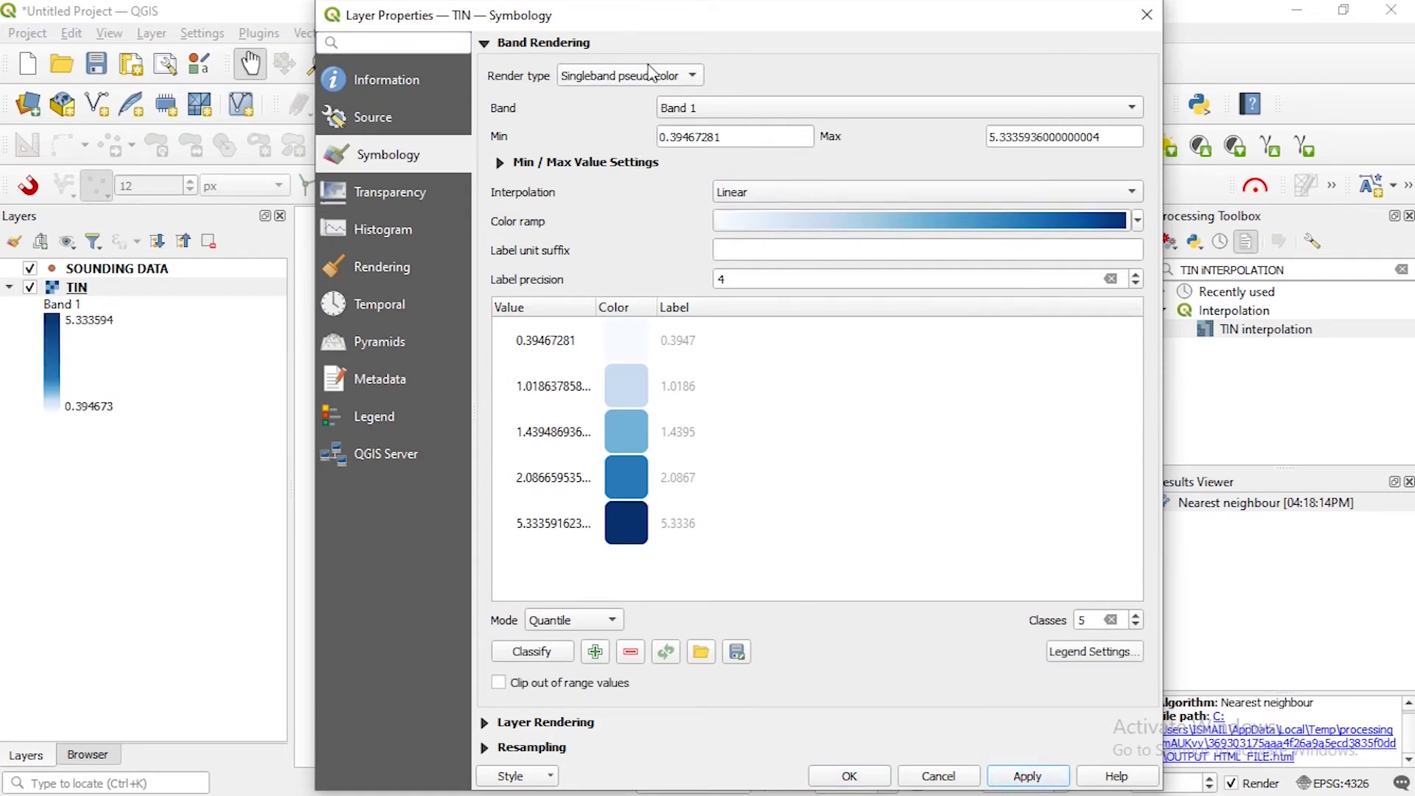
left_click_drag(656, 18, 951, 33)
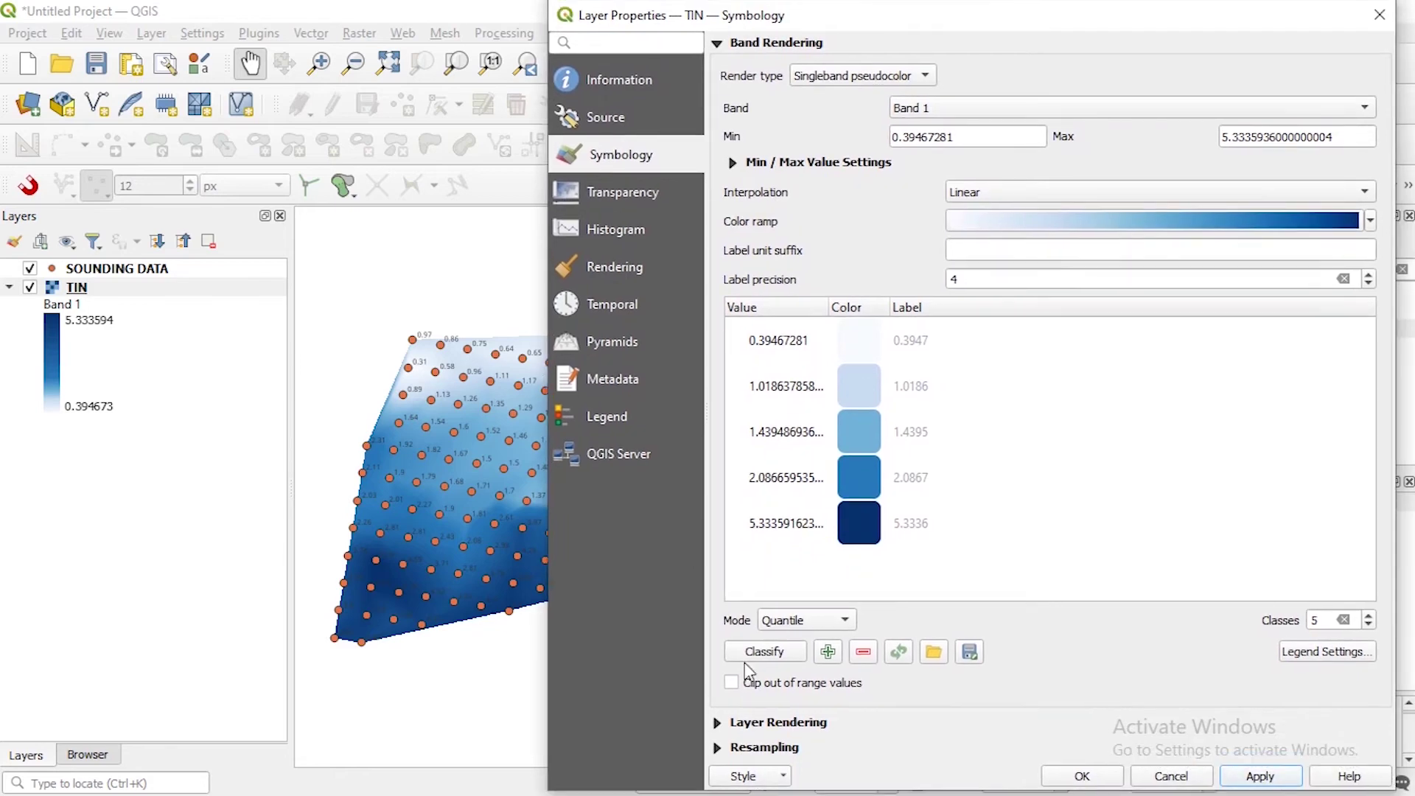
left_click(813, 624)
left_click(1101, 774)
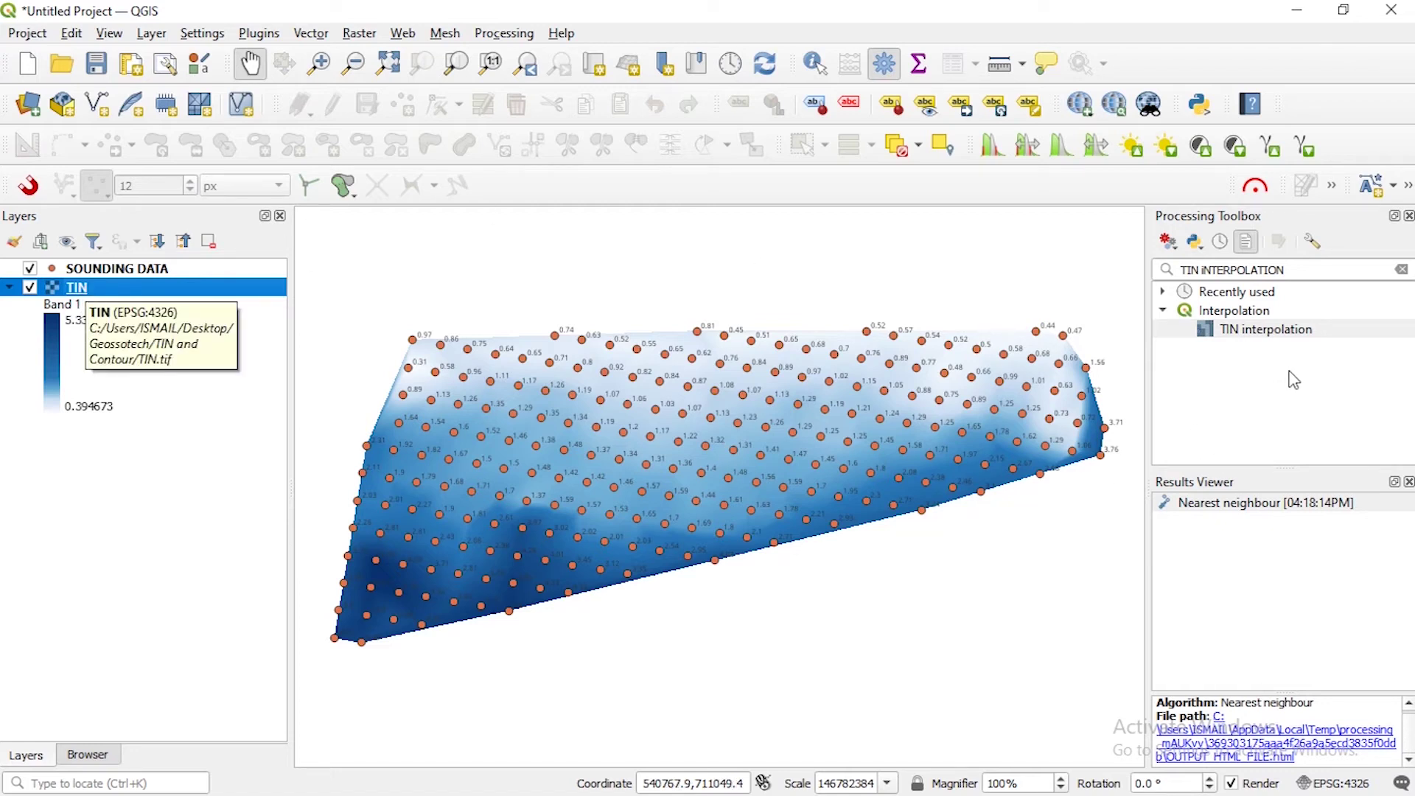
left_click(1307, 270)
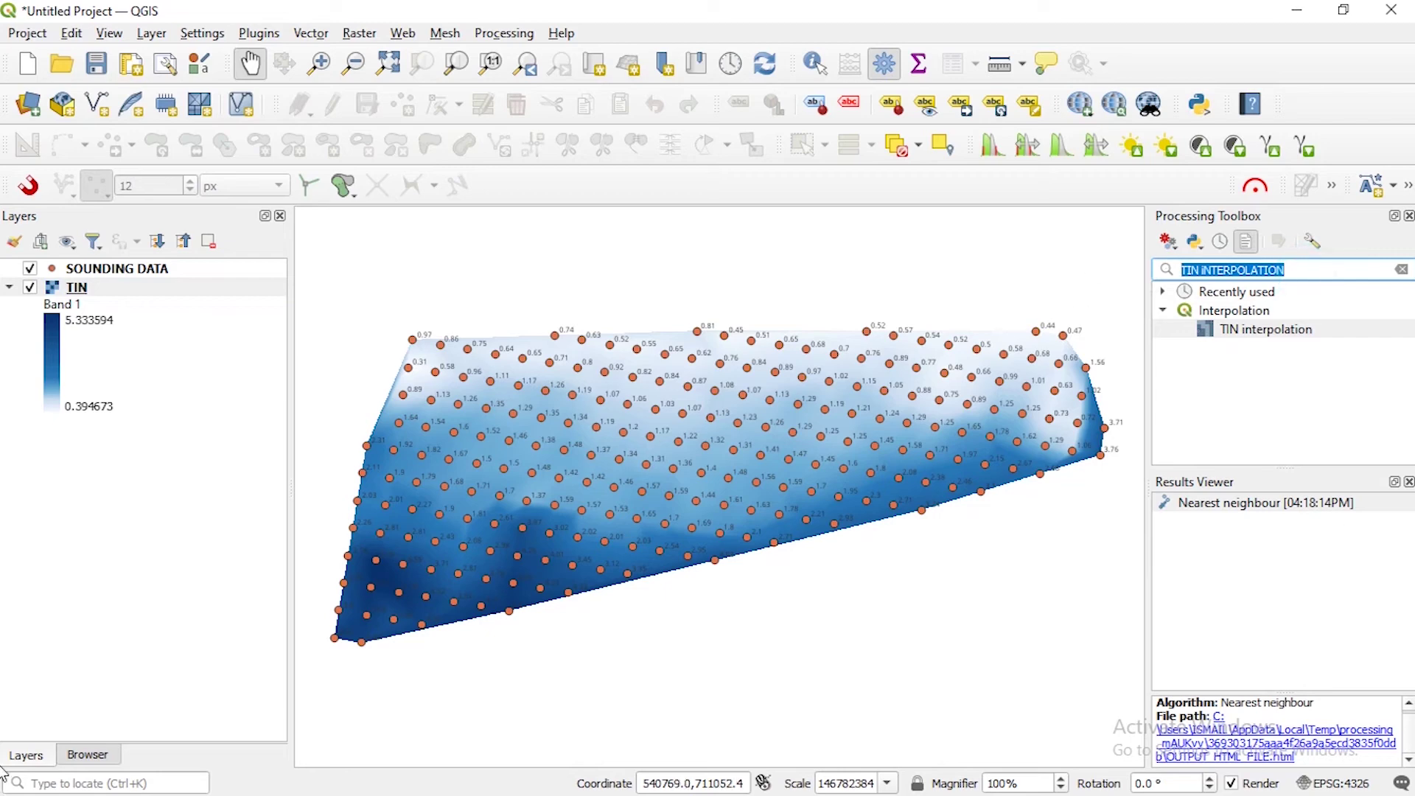
Search for 'contour' and open the raster Contour algorithm
type("contour")
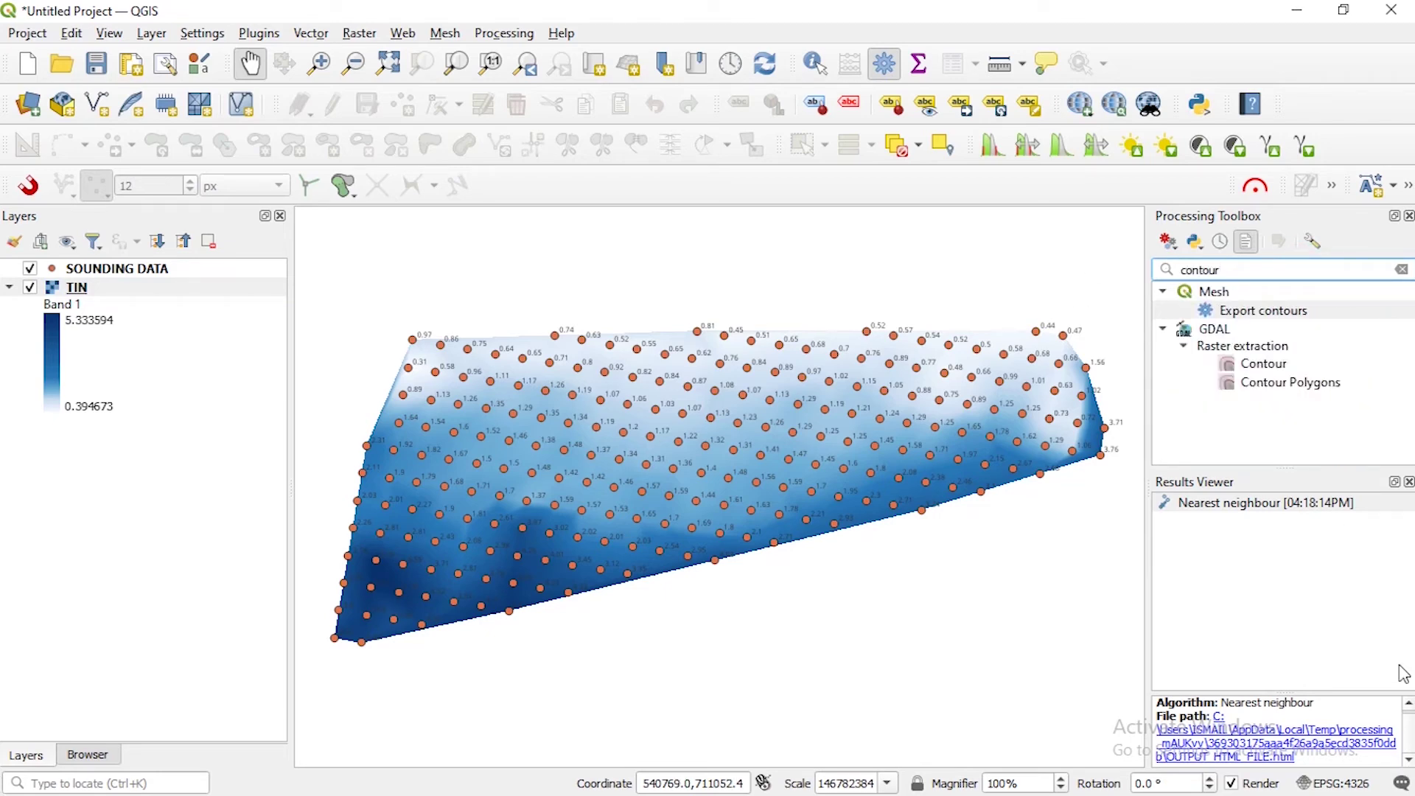
key("Return")
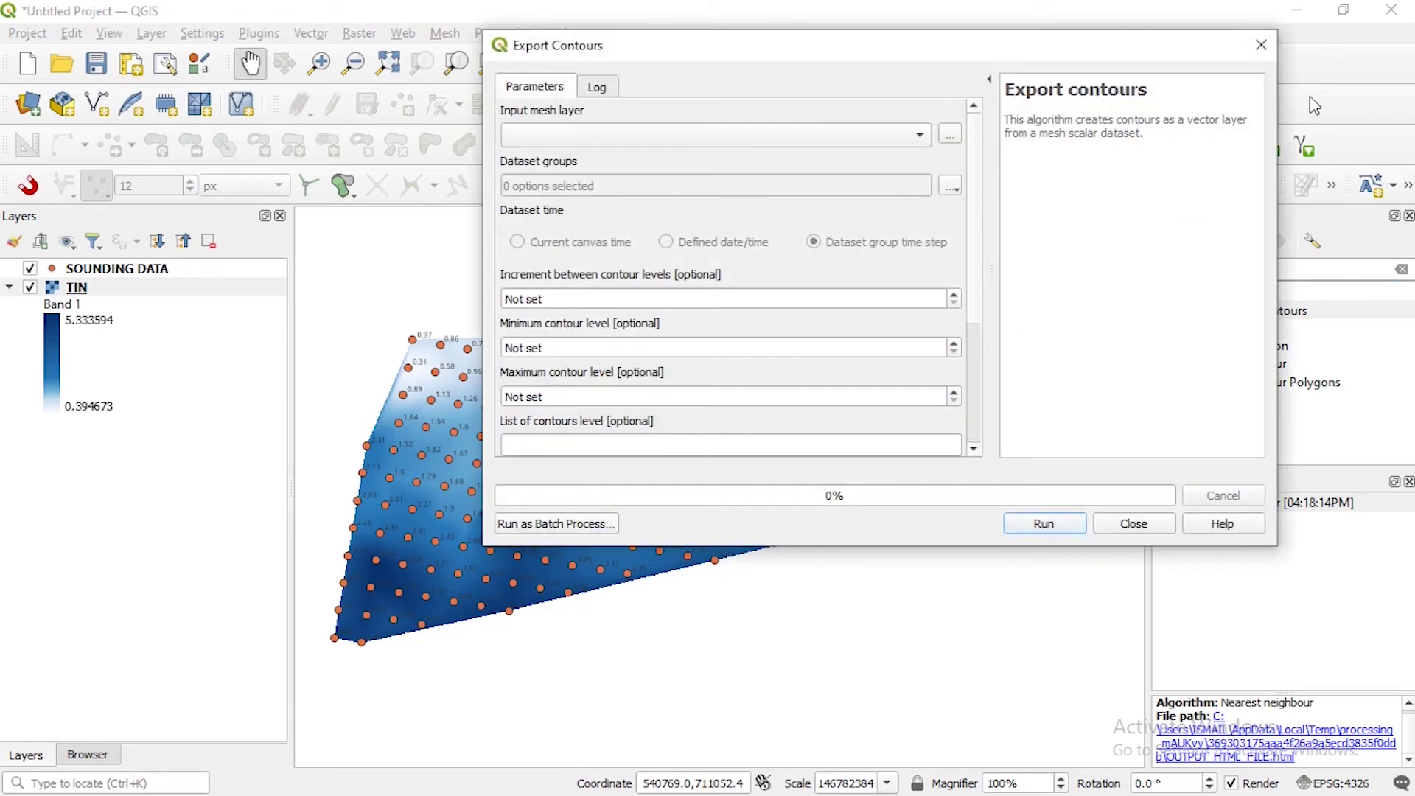
left_click(1261, 45)
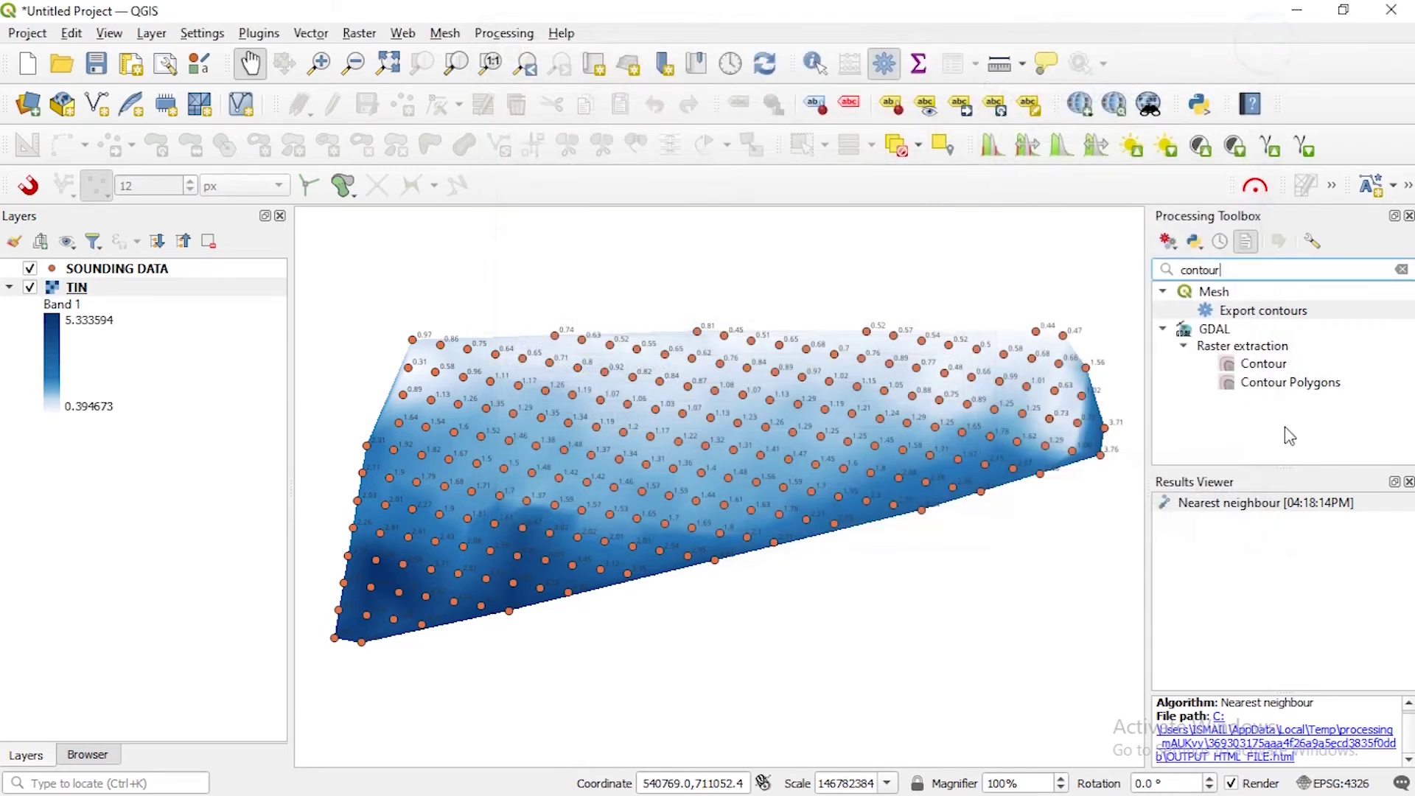
left_click(1266, 368)
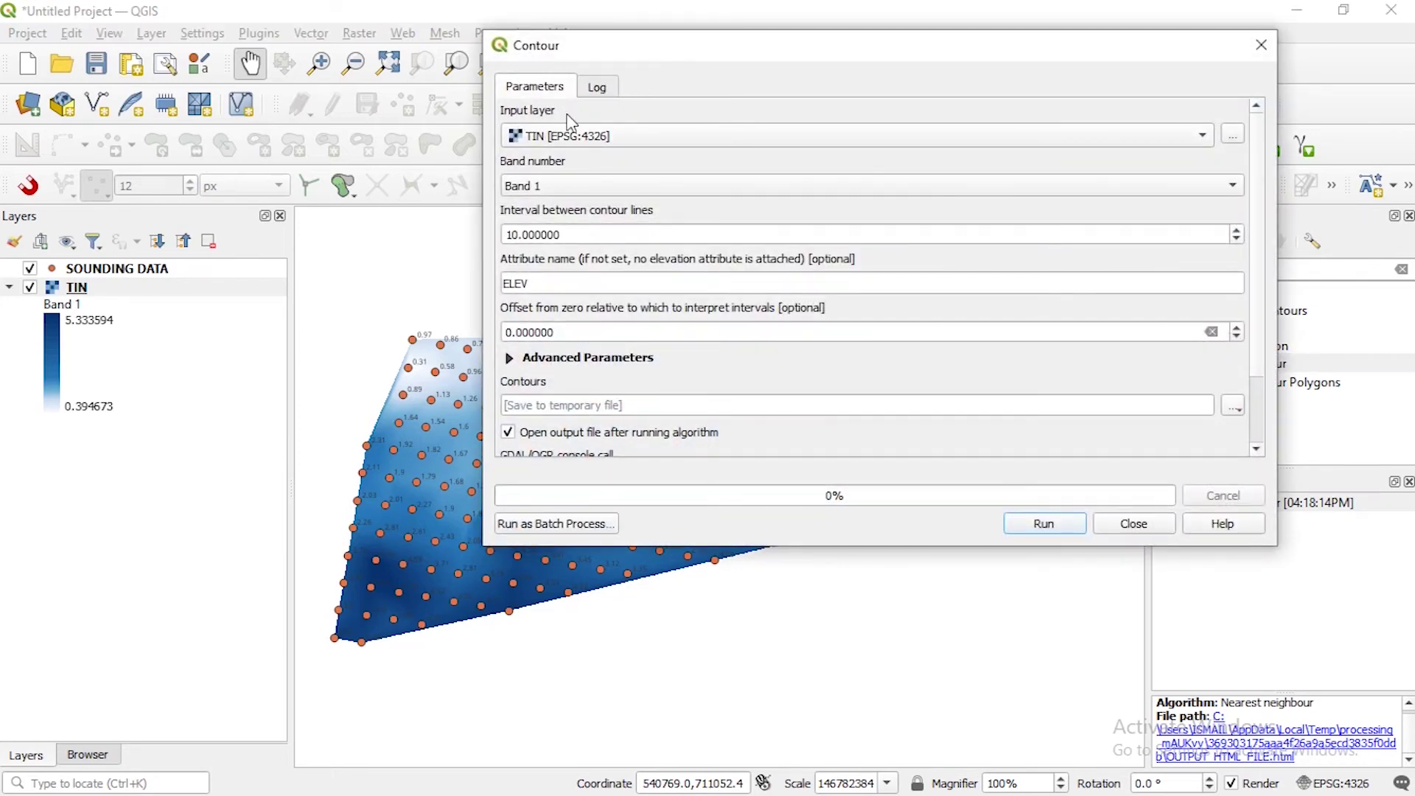
Contour TIN band 1 at interval 10 with an ELEV attribute and start the run
left_click(630, 183)
left_click(628, 181)
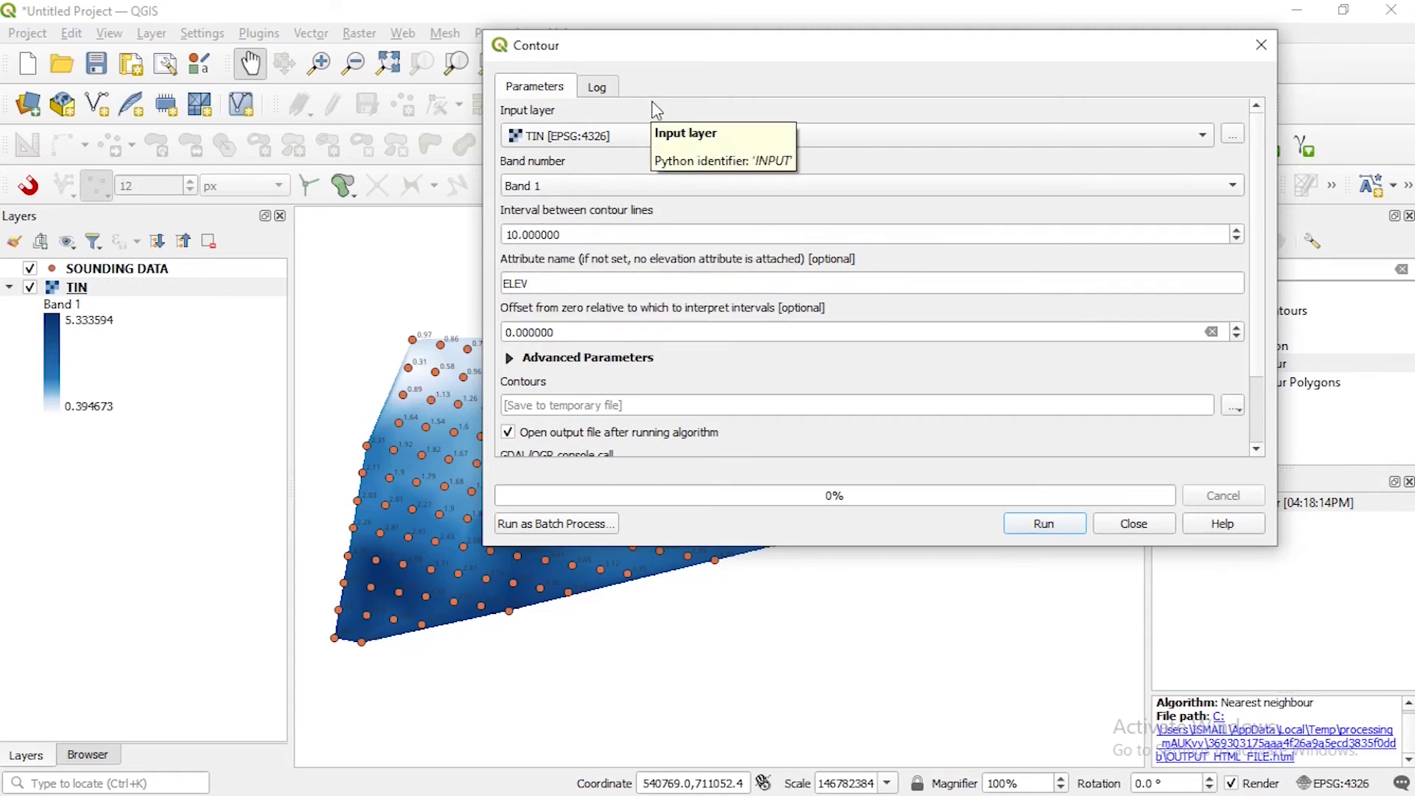
left_click_drag(670, 47, 841, 73)
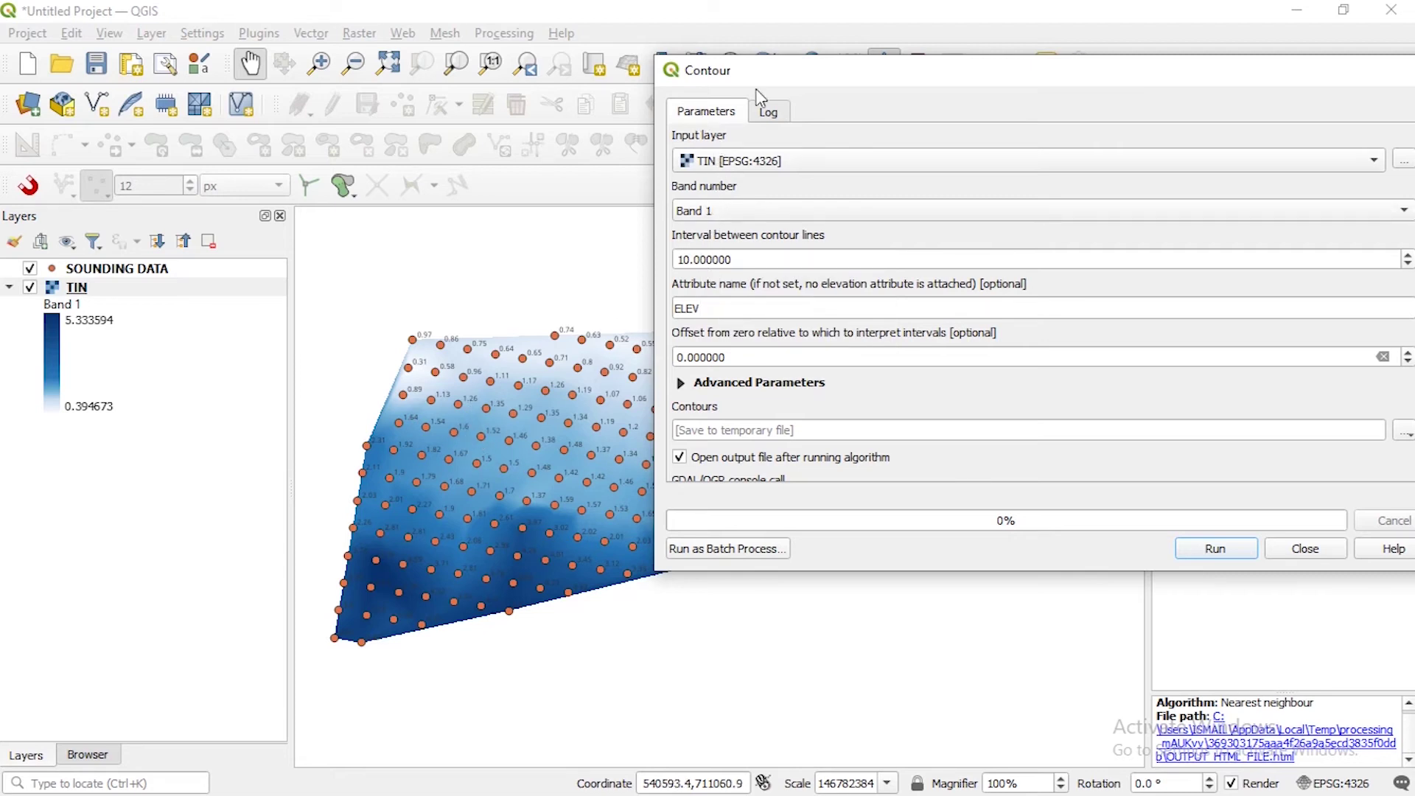
left_click_drag(773, 76, 800, 86)
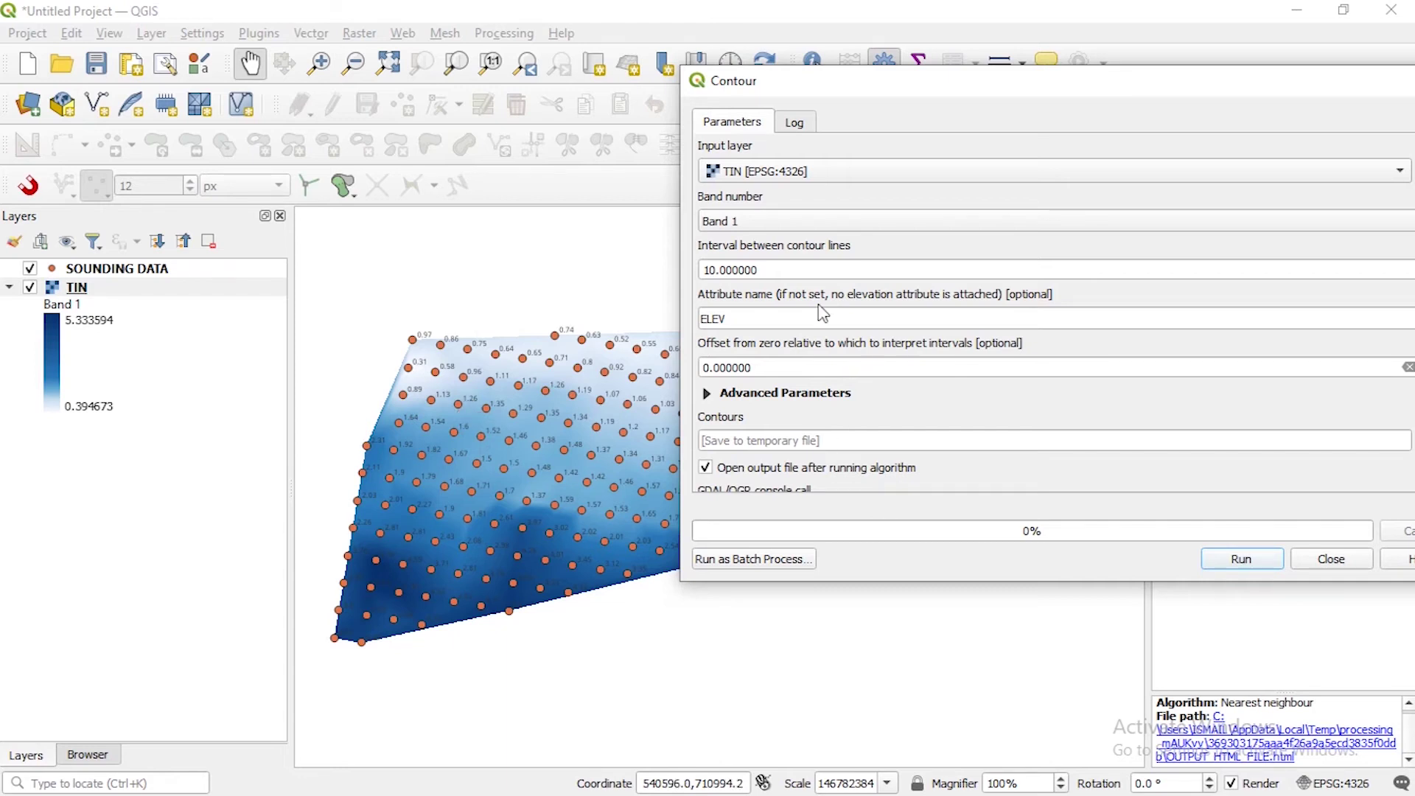
left_click_drag(847, 80, 673, 73)
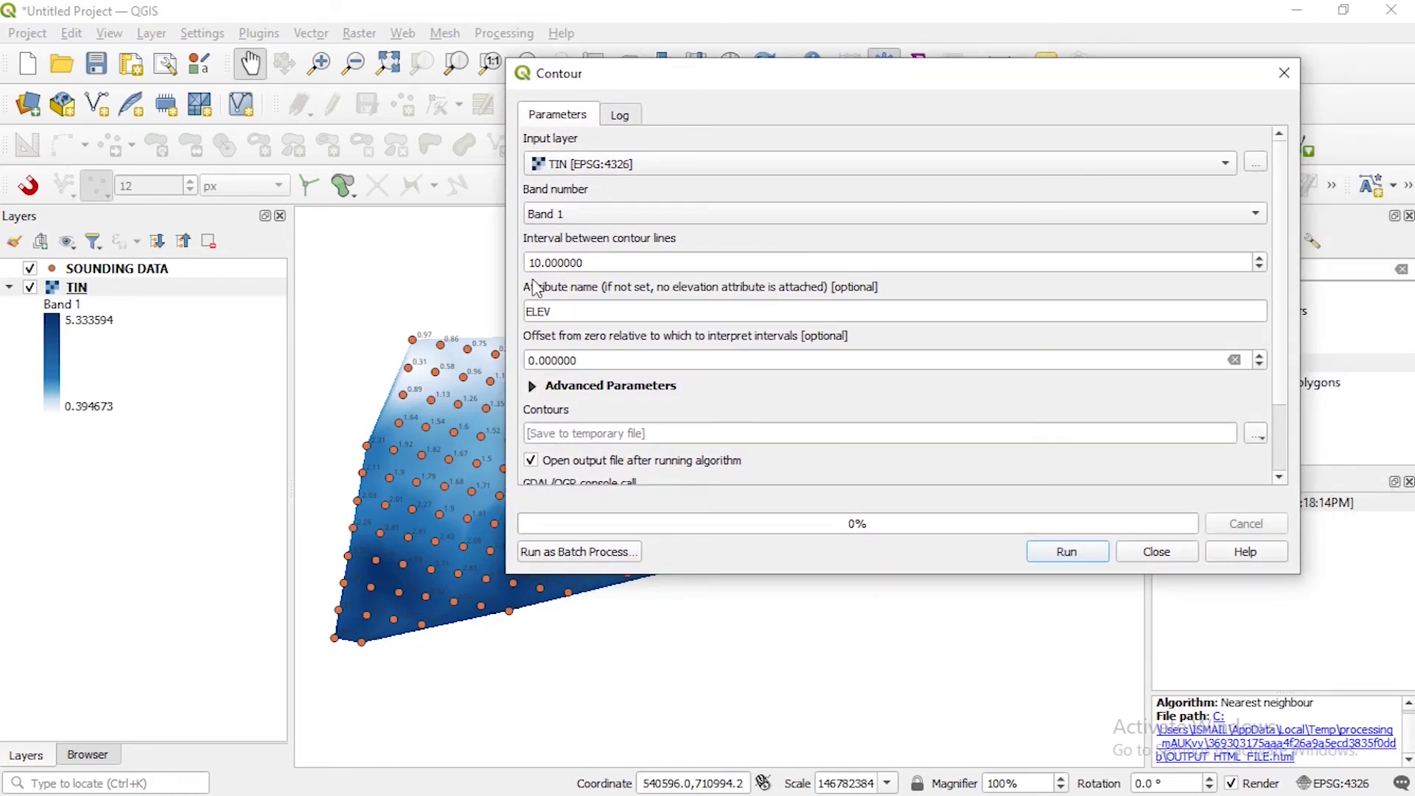
left_click(1067, 553)
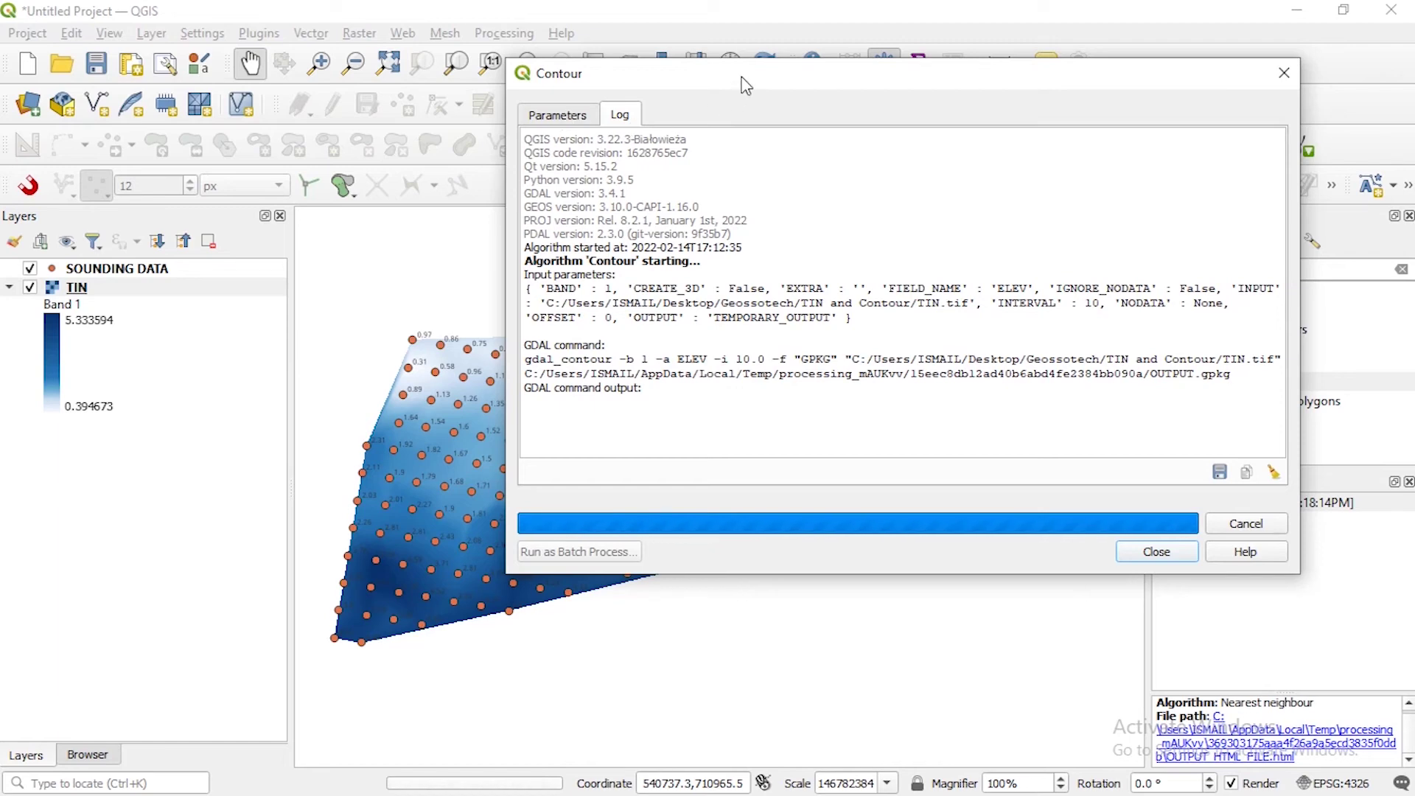
Let the contour run finish, then zoom the map to the new Contours layer
left_click_drag(746, 81, 790, 69)
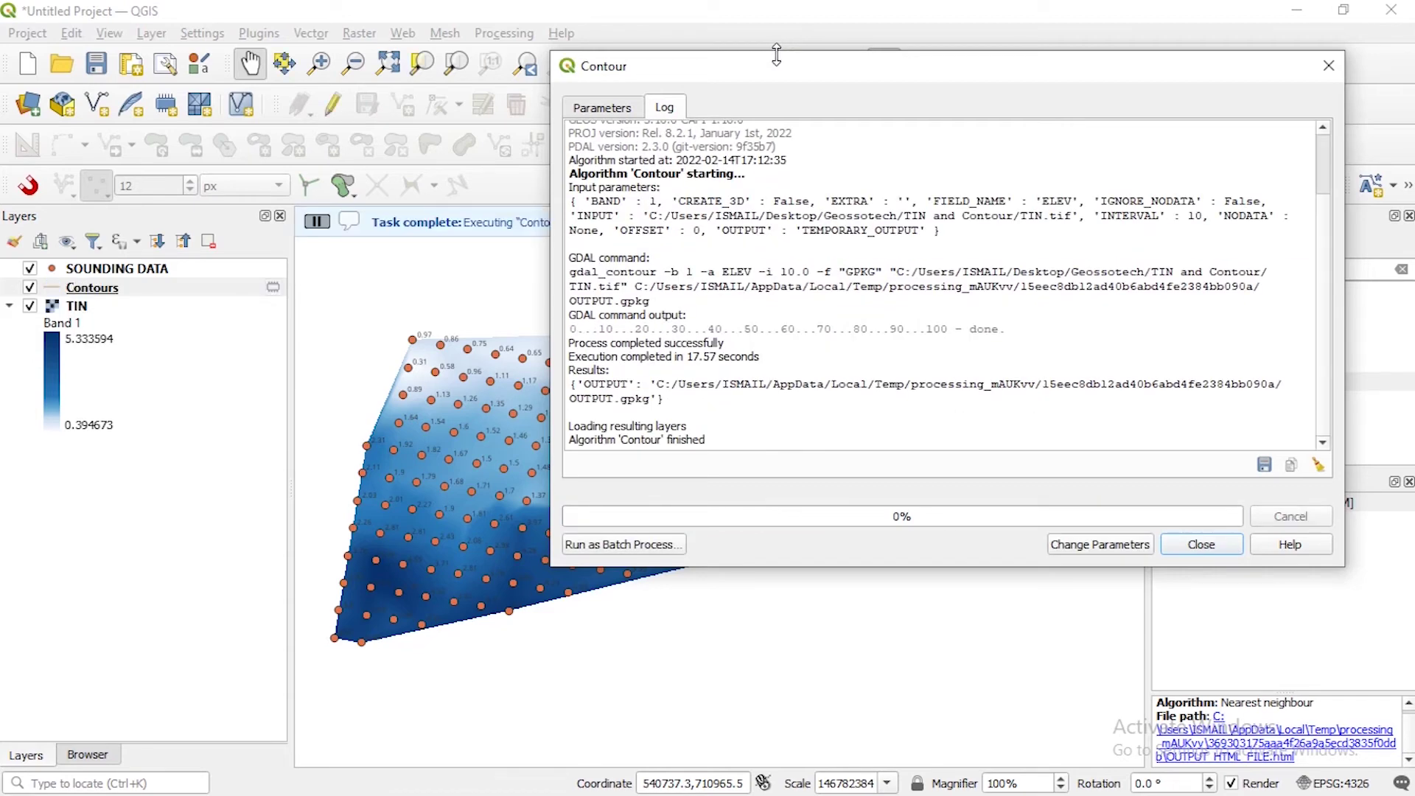
left_click_drag(763, 84, 748, 437)
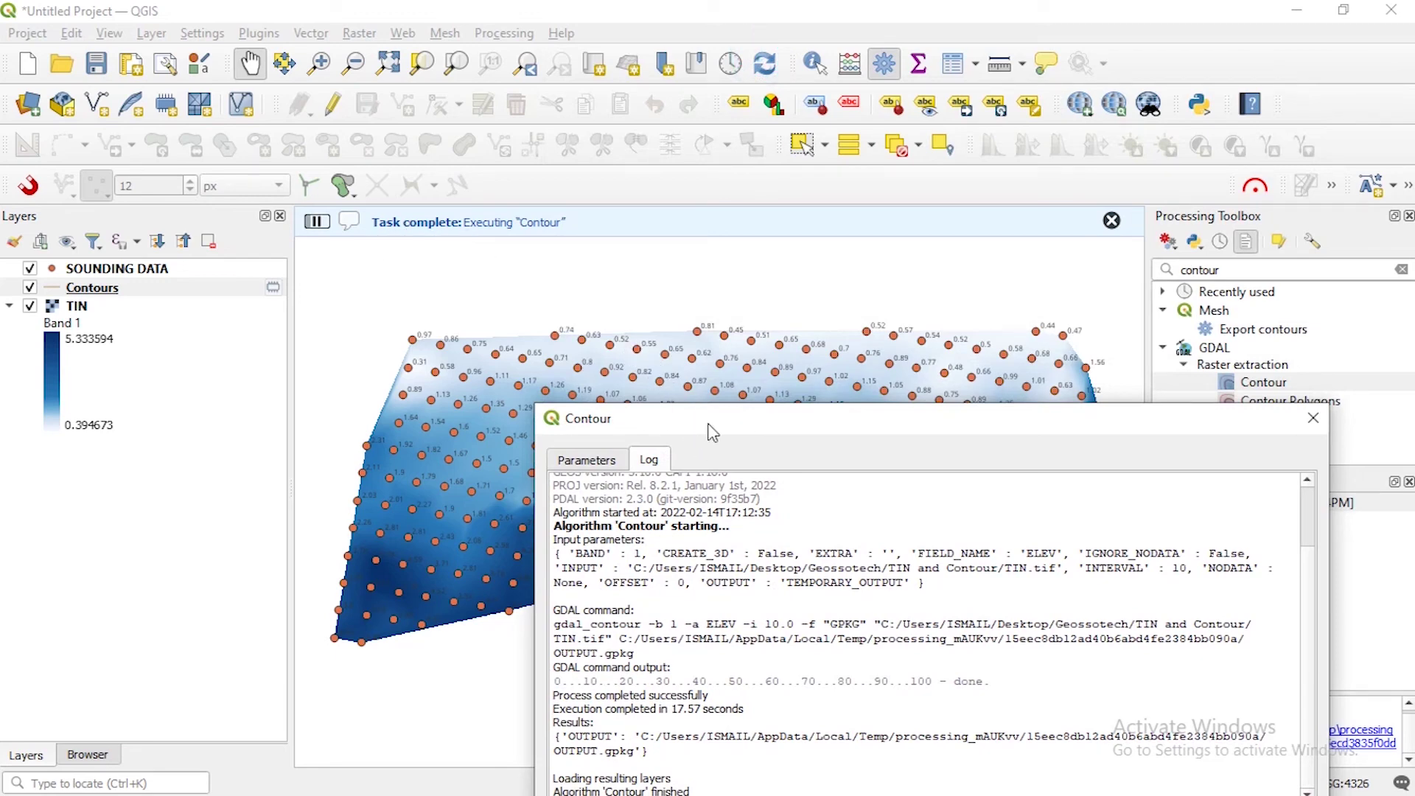
left_click_drag(712, 432, 733, 665)
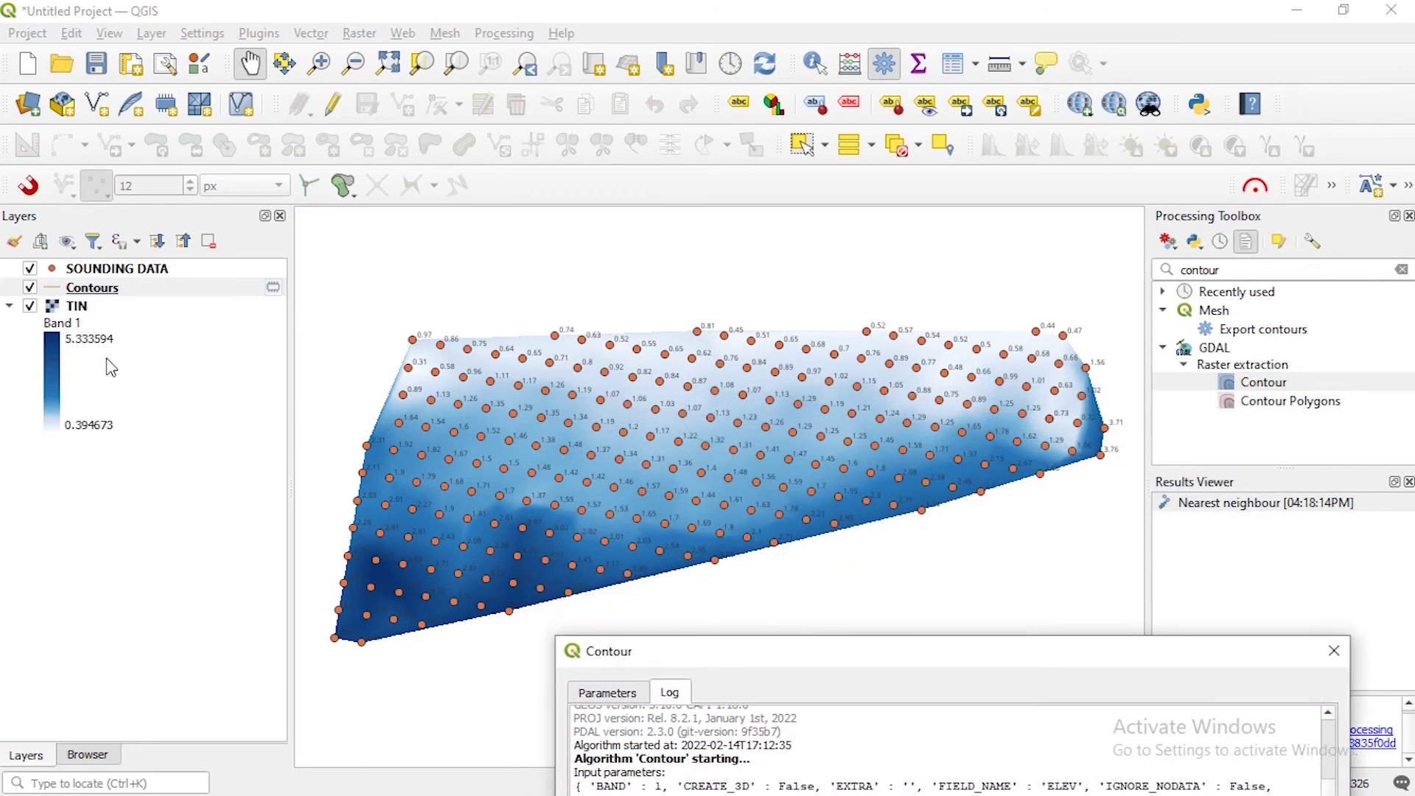
right_click(79, 295)
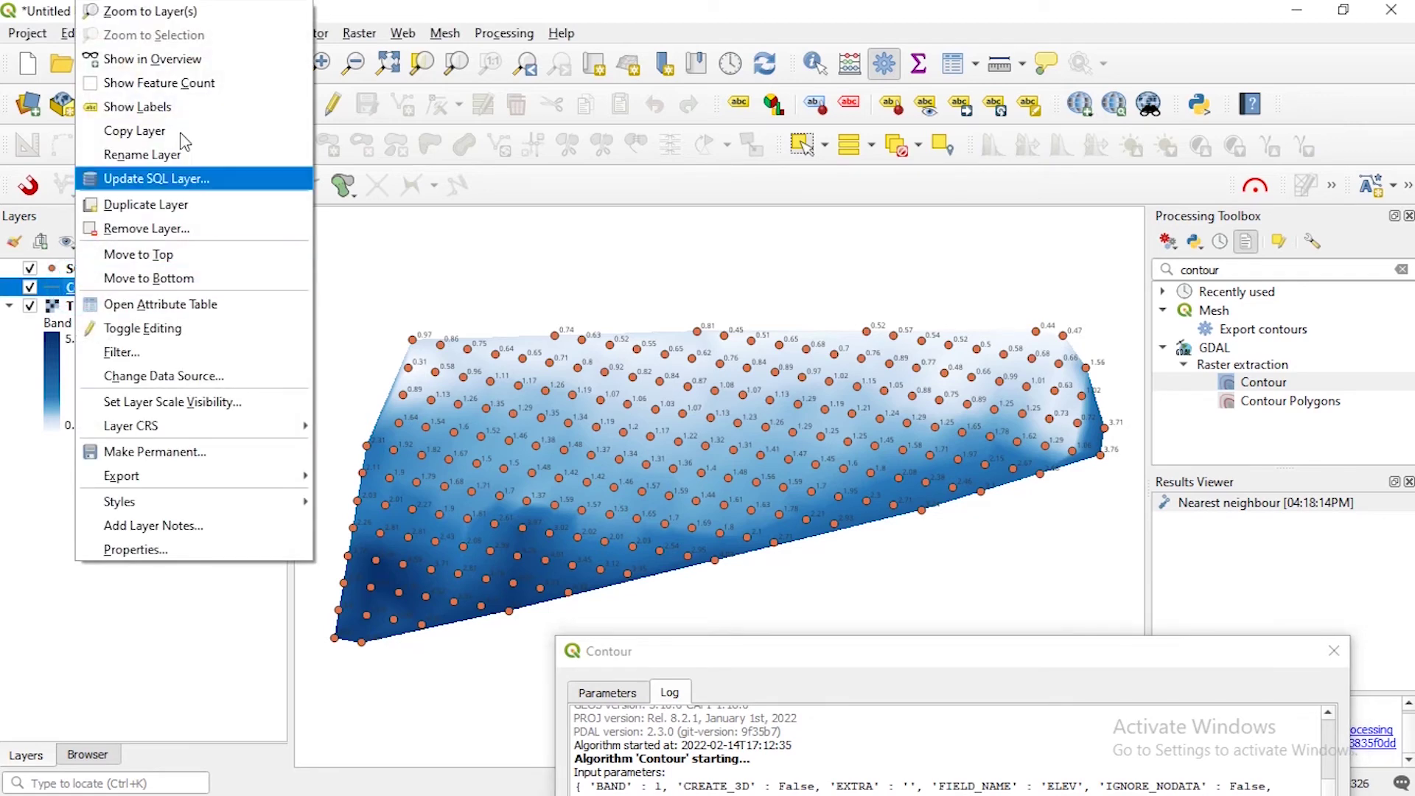
left_click(177, 23)
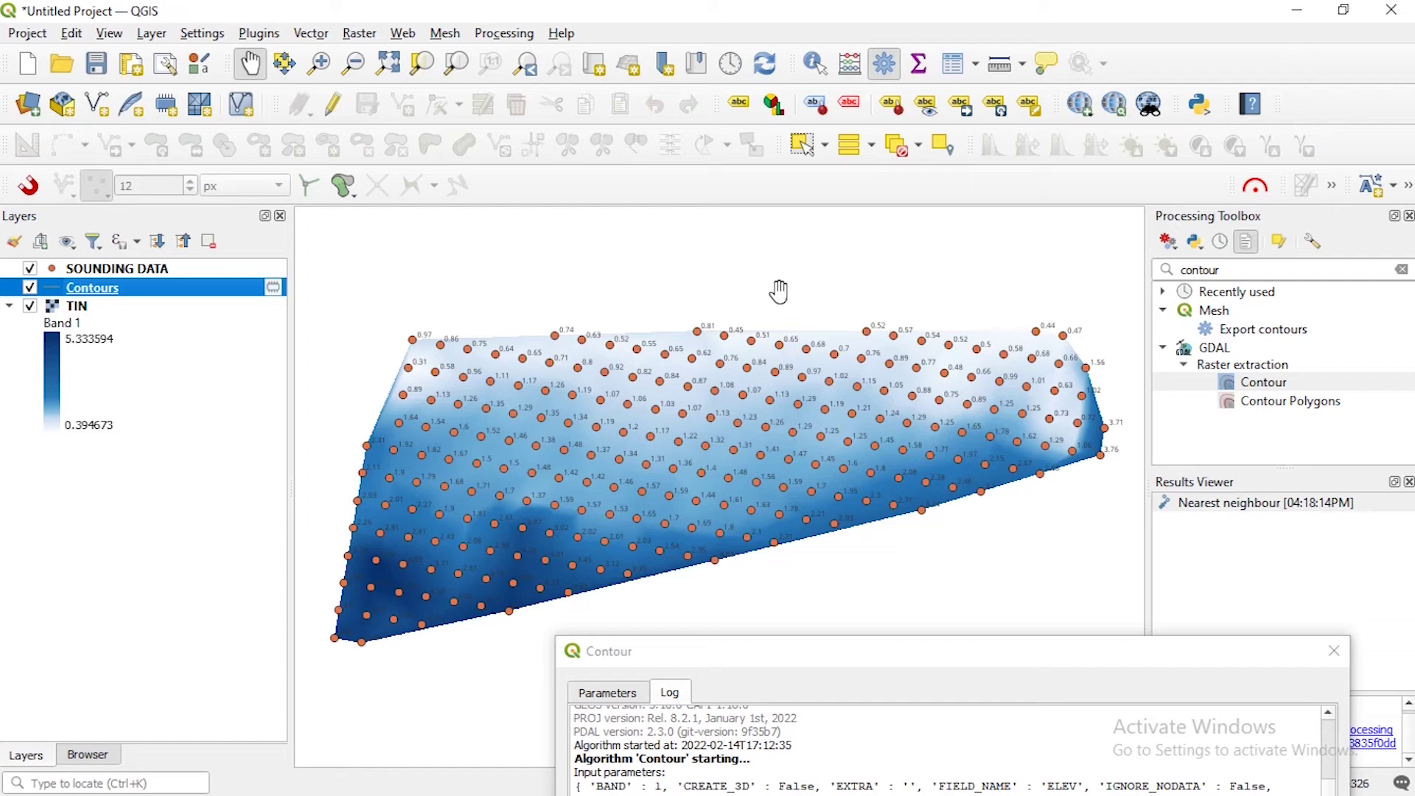
left_click_drag(924, 663, 887, 183)
Rerun the TIN contouring with a 1.0 interval to add a second Contours layer
left_click(573, 214)
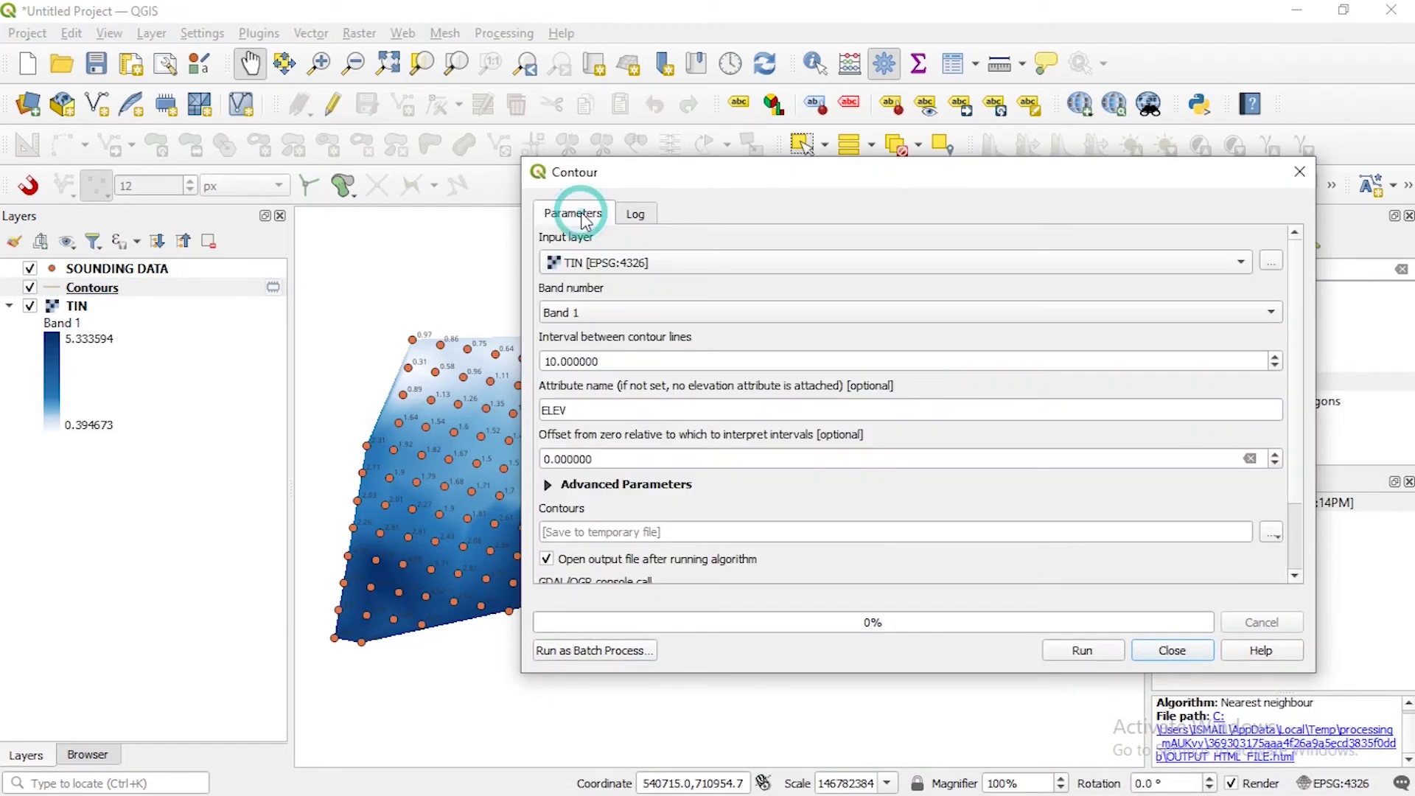
left_click_drag(718, 174, 762, 168)
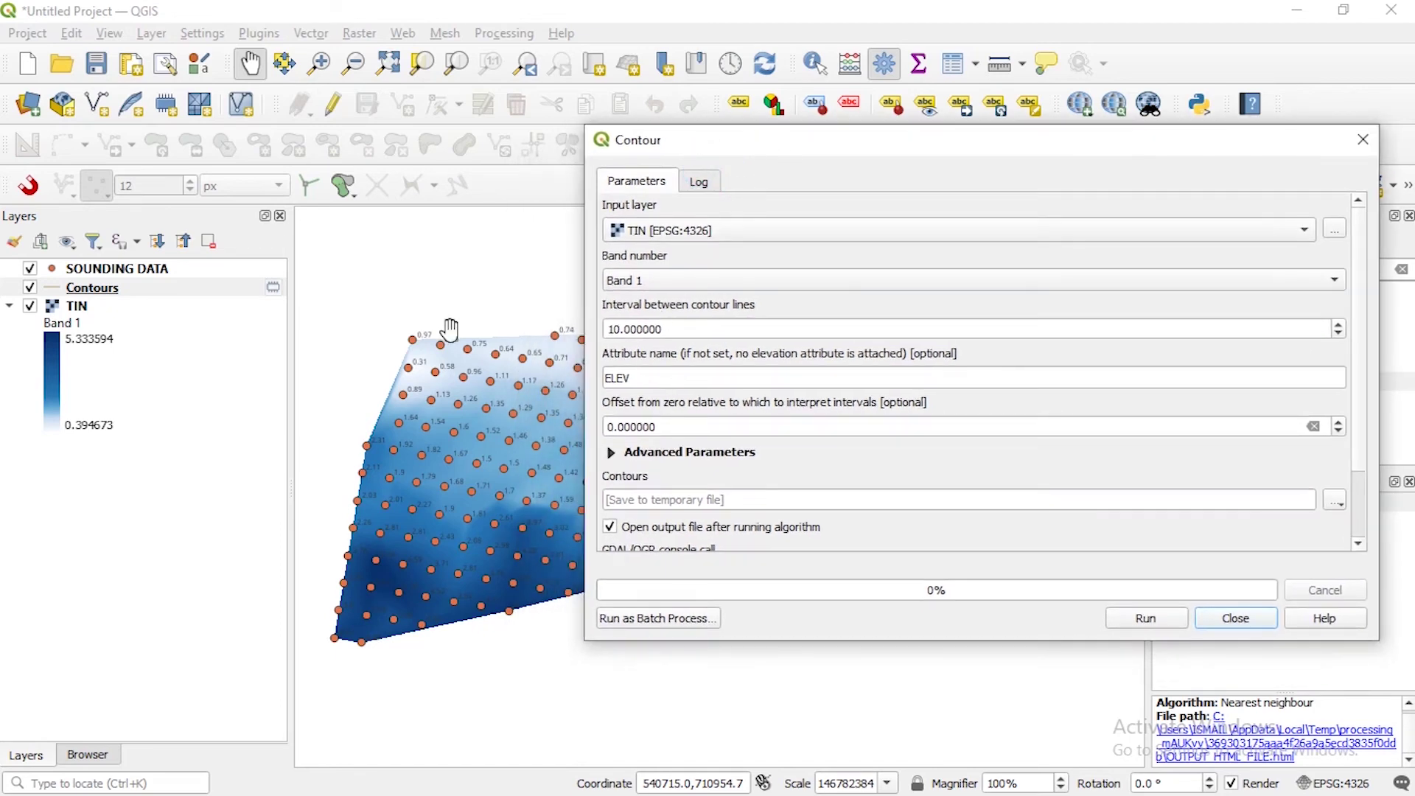
double_click(616, 330)
left_click(620, 329)
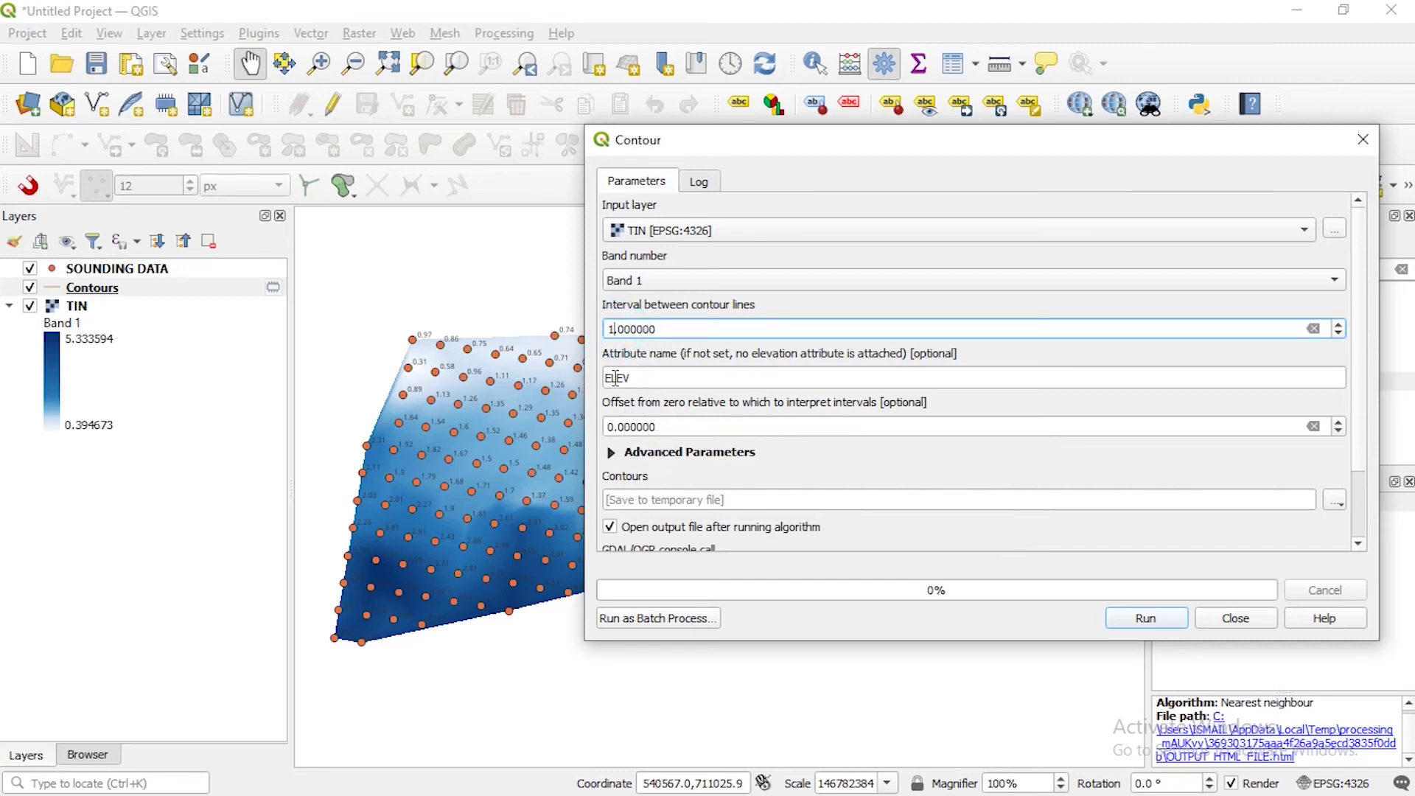
left_click(1141, 619)
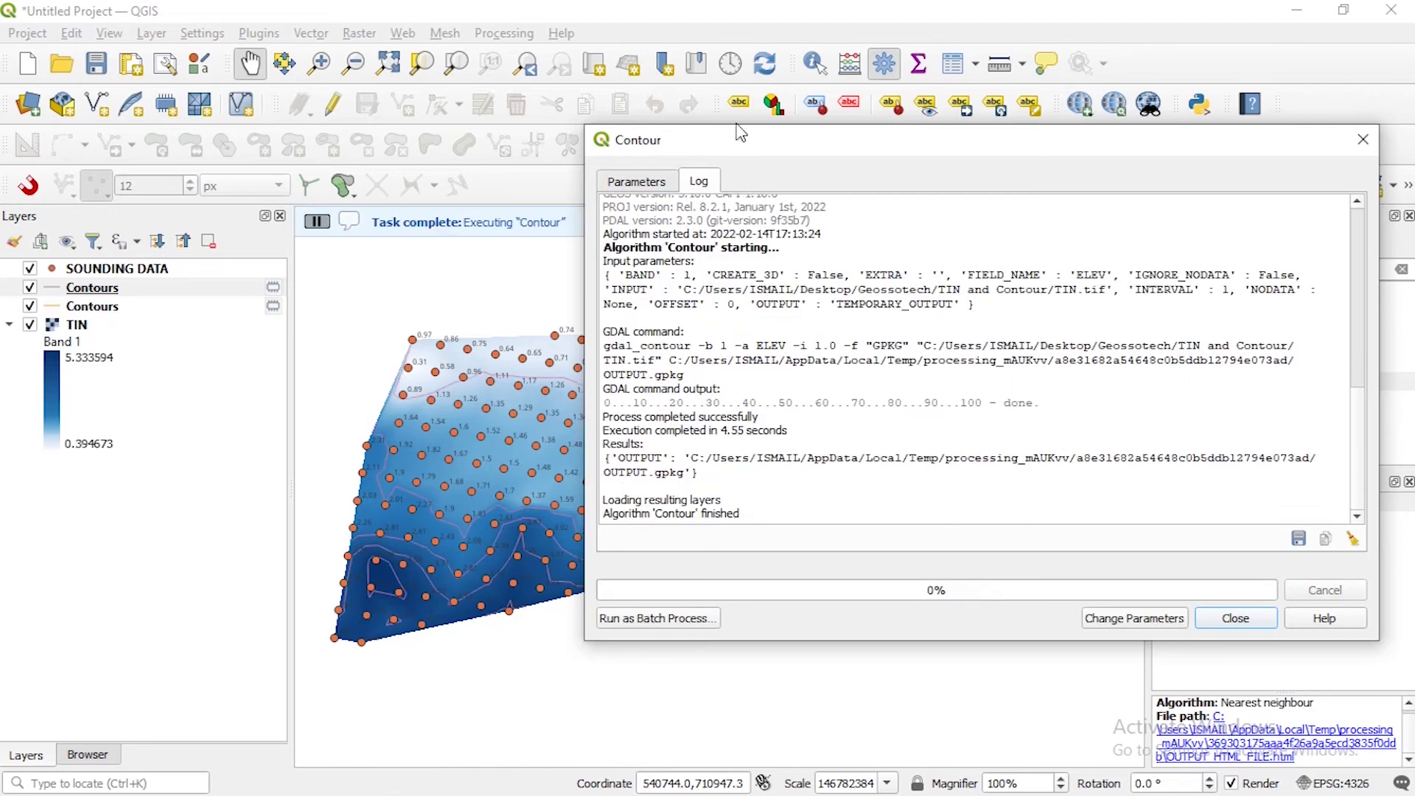
left_click_drag(768, 140, 779, 661)
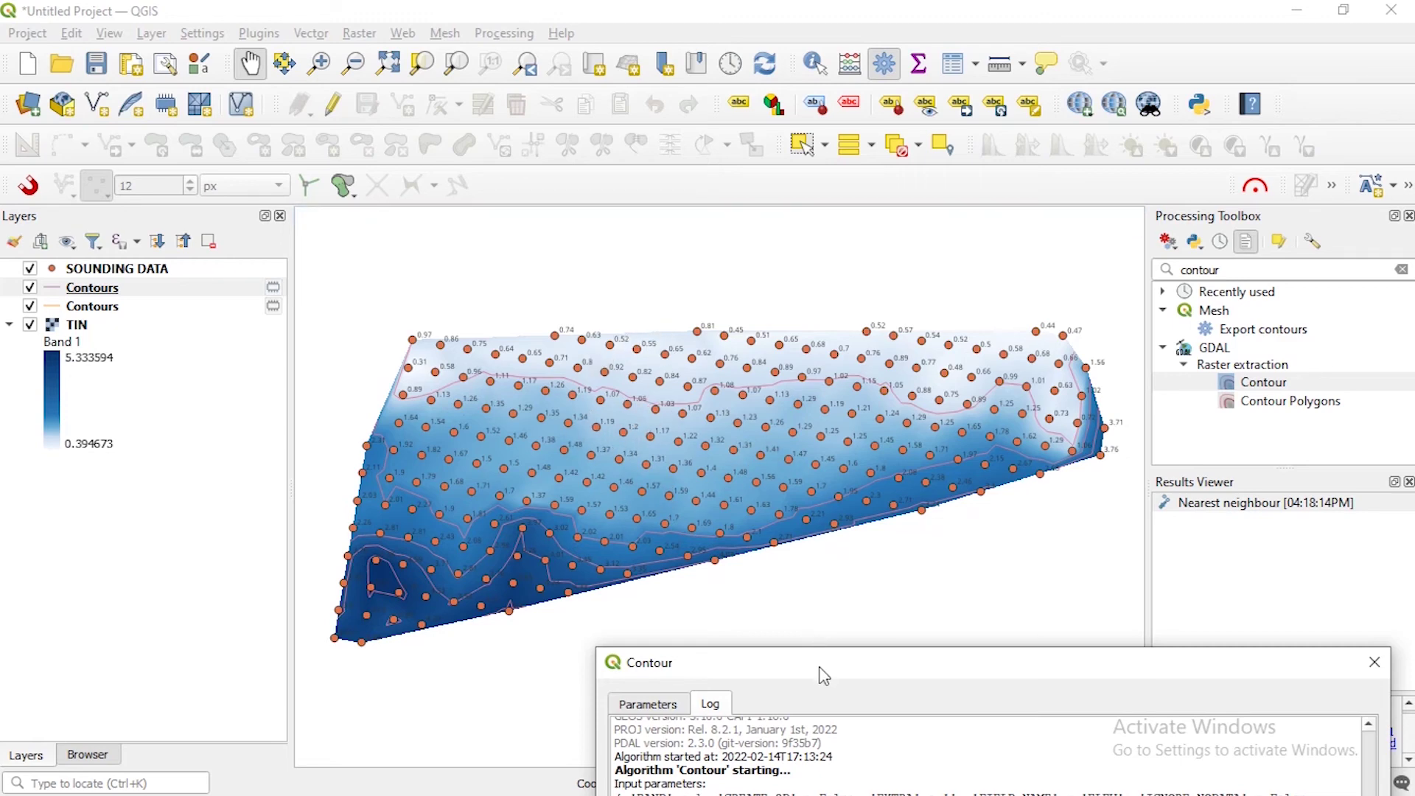
left_click_drag(823, 675, 760, 155)
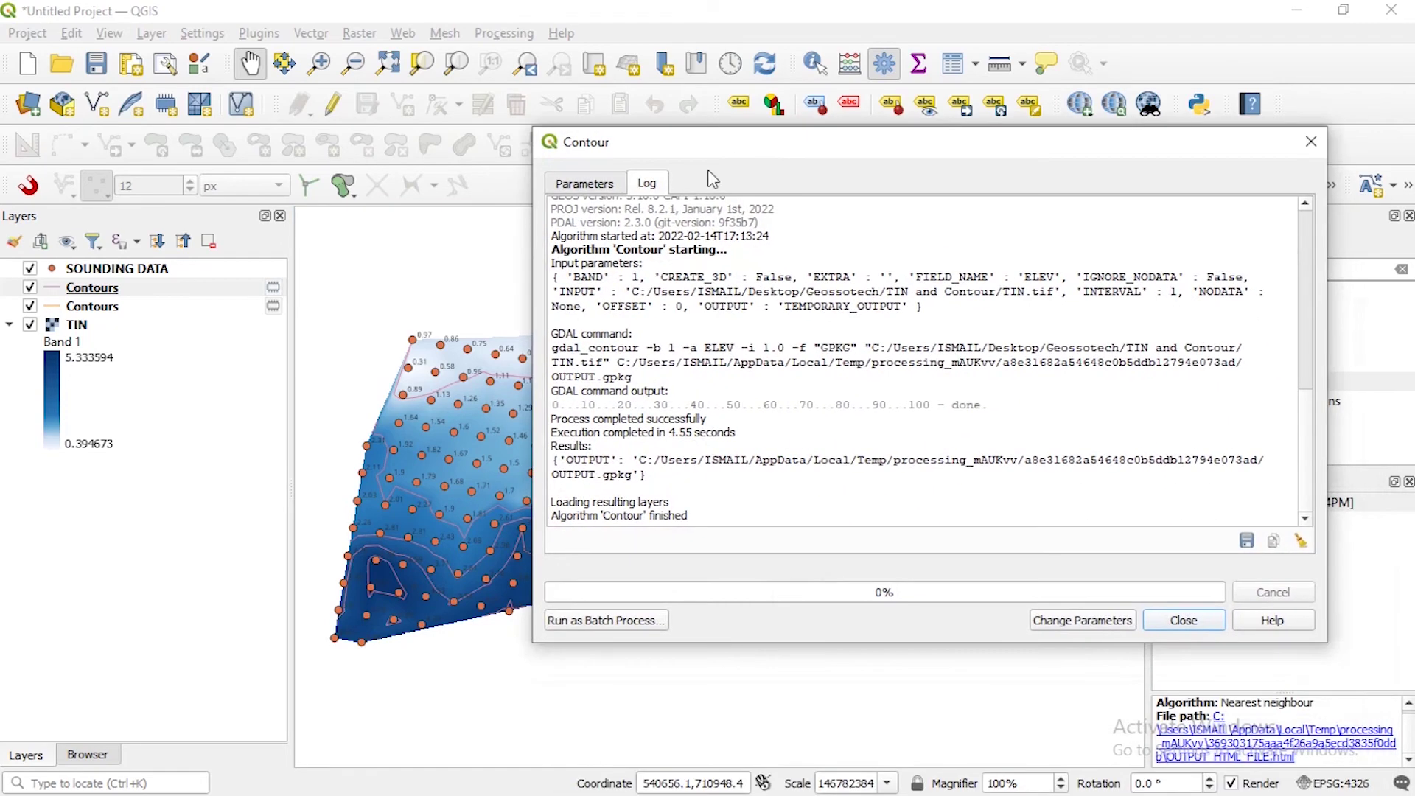
Rerun the contouring with a 0.5 interval and close the Contour dialog
left_click(576, 184)
left_click(559, 331)
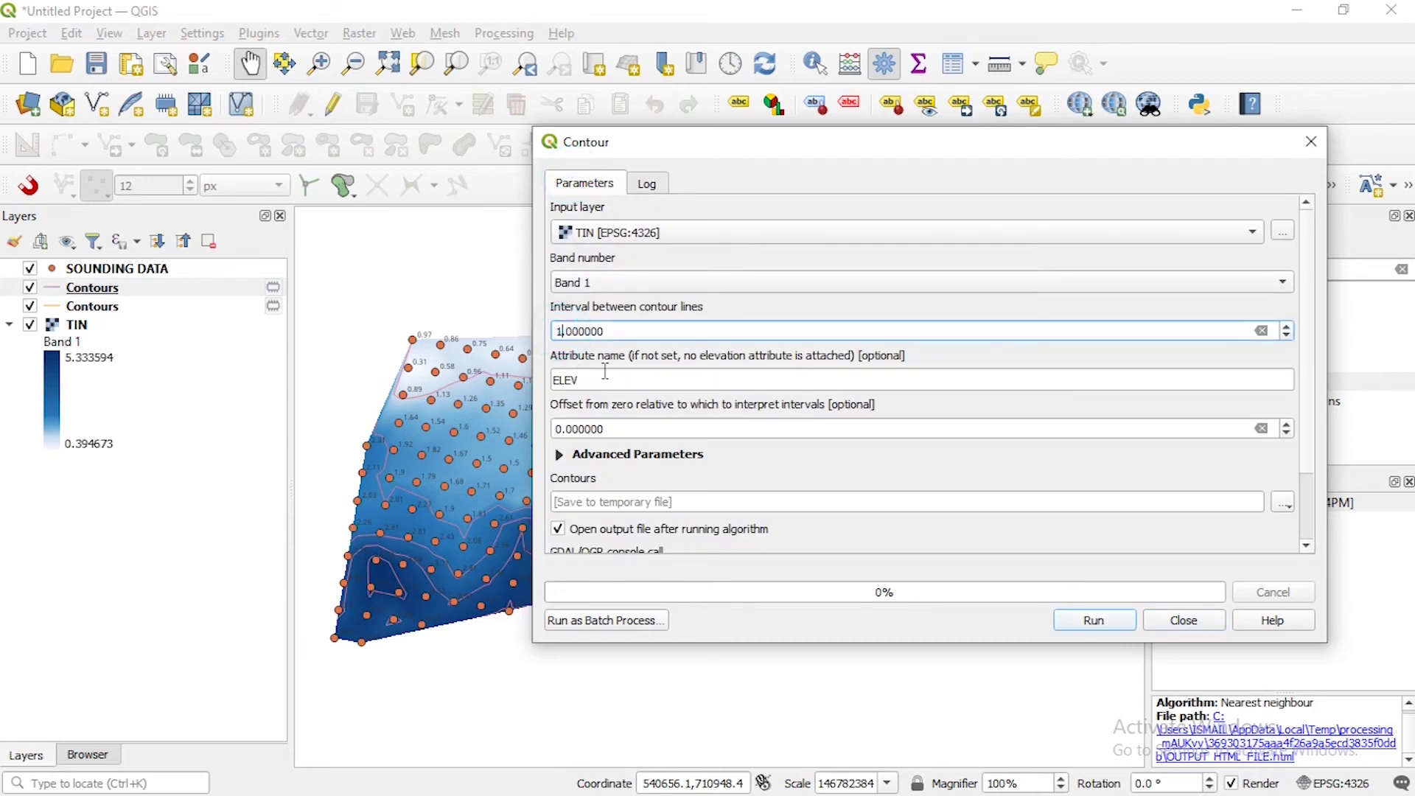
key("BackSpace")
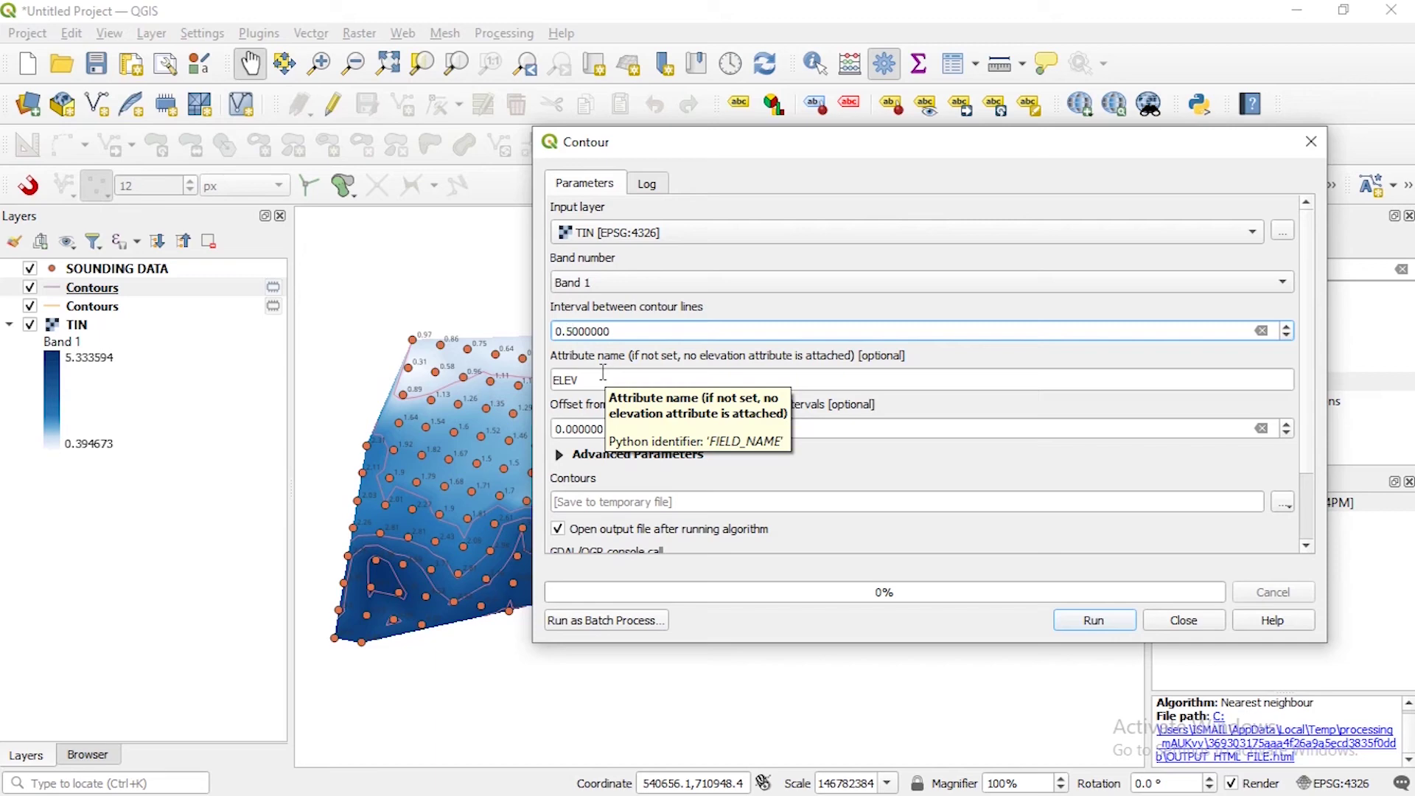
left_click(1113, 621)
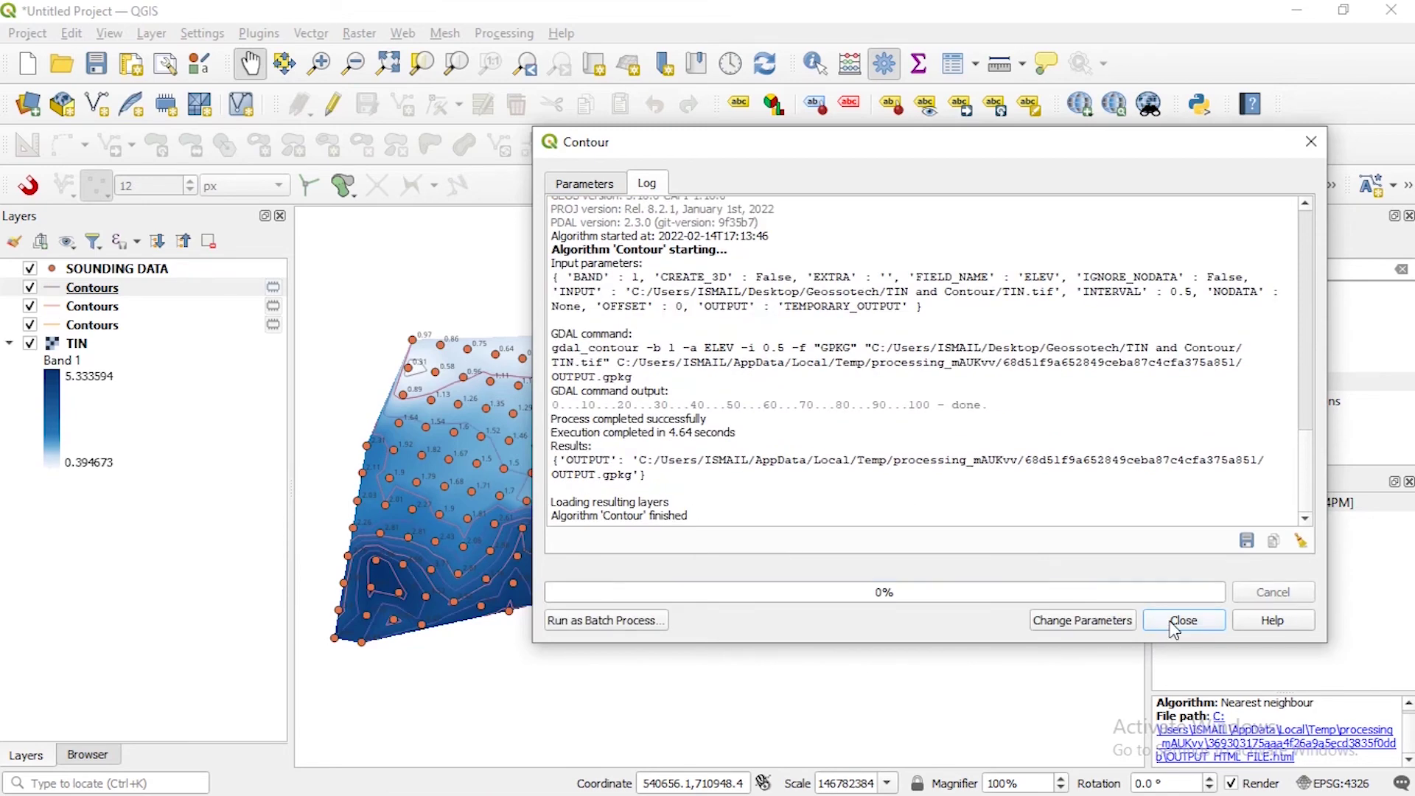
left_click(1173, 623)
Remove the two older Contours layers from the Layers panel
right_click(87, 328)
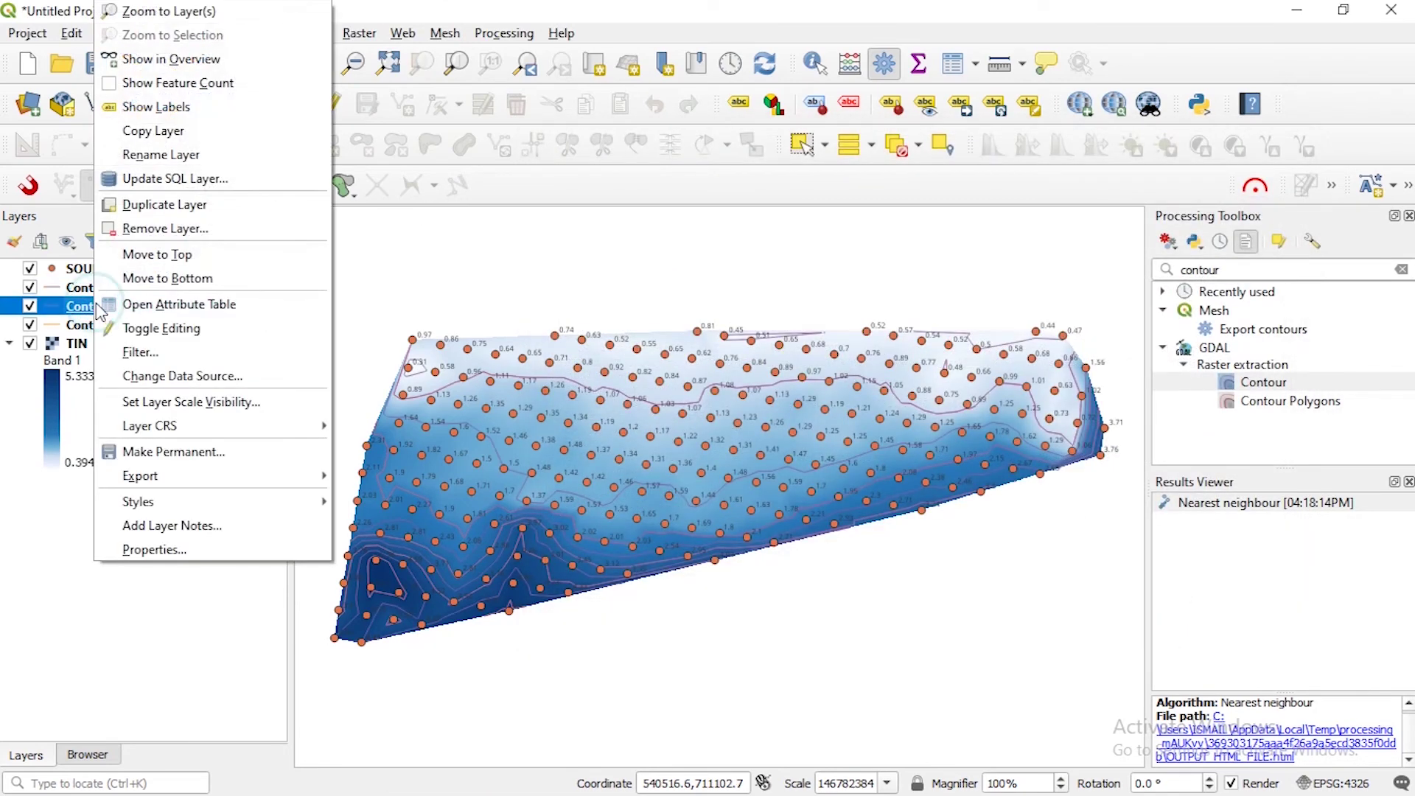
left_click(87, 330)
left_click(92, 306, "ctrl")
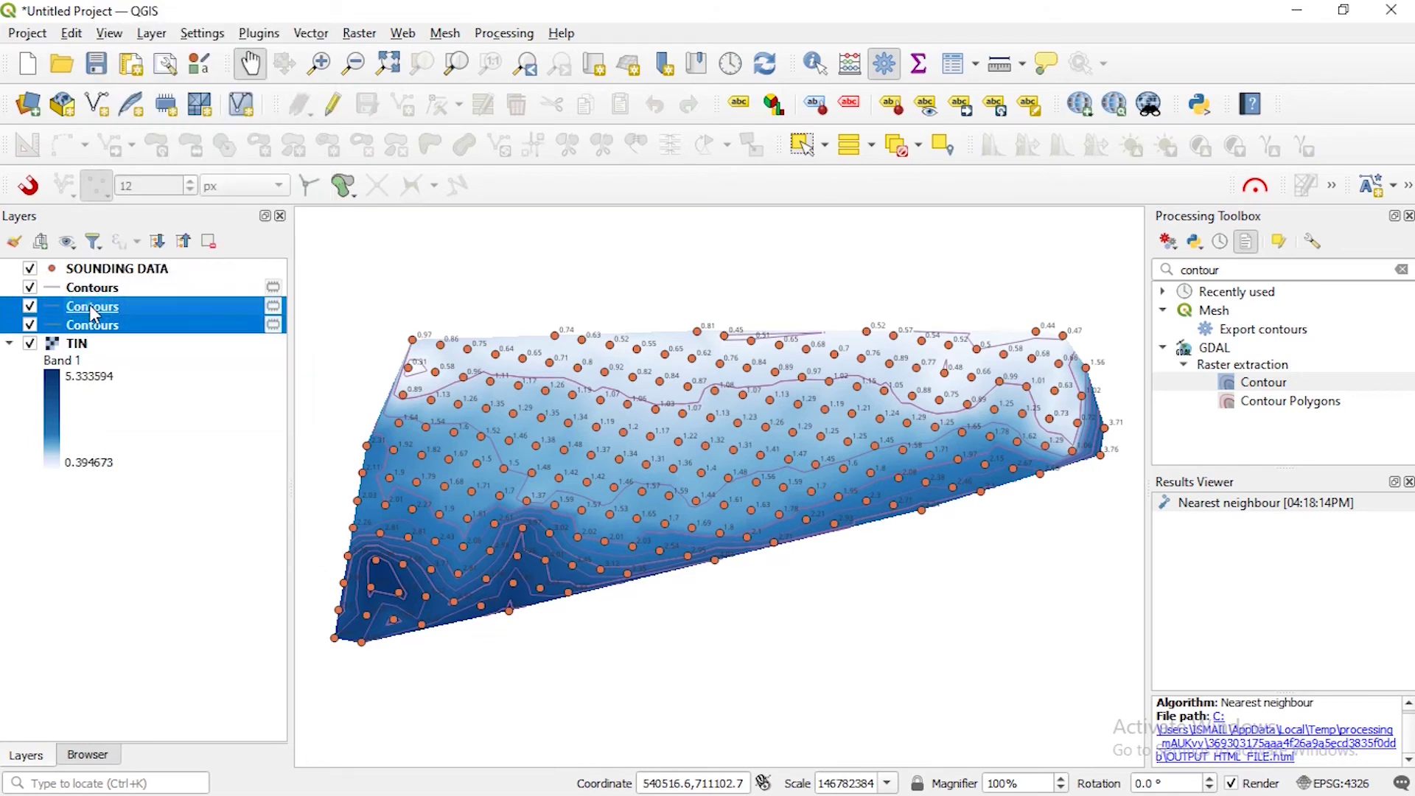
right_click(91, 306)
left_click(147, 229)
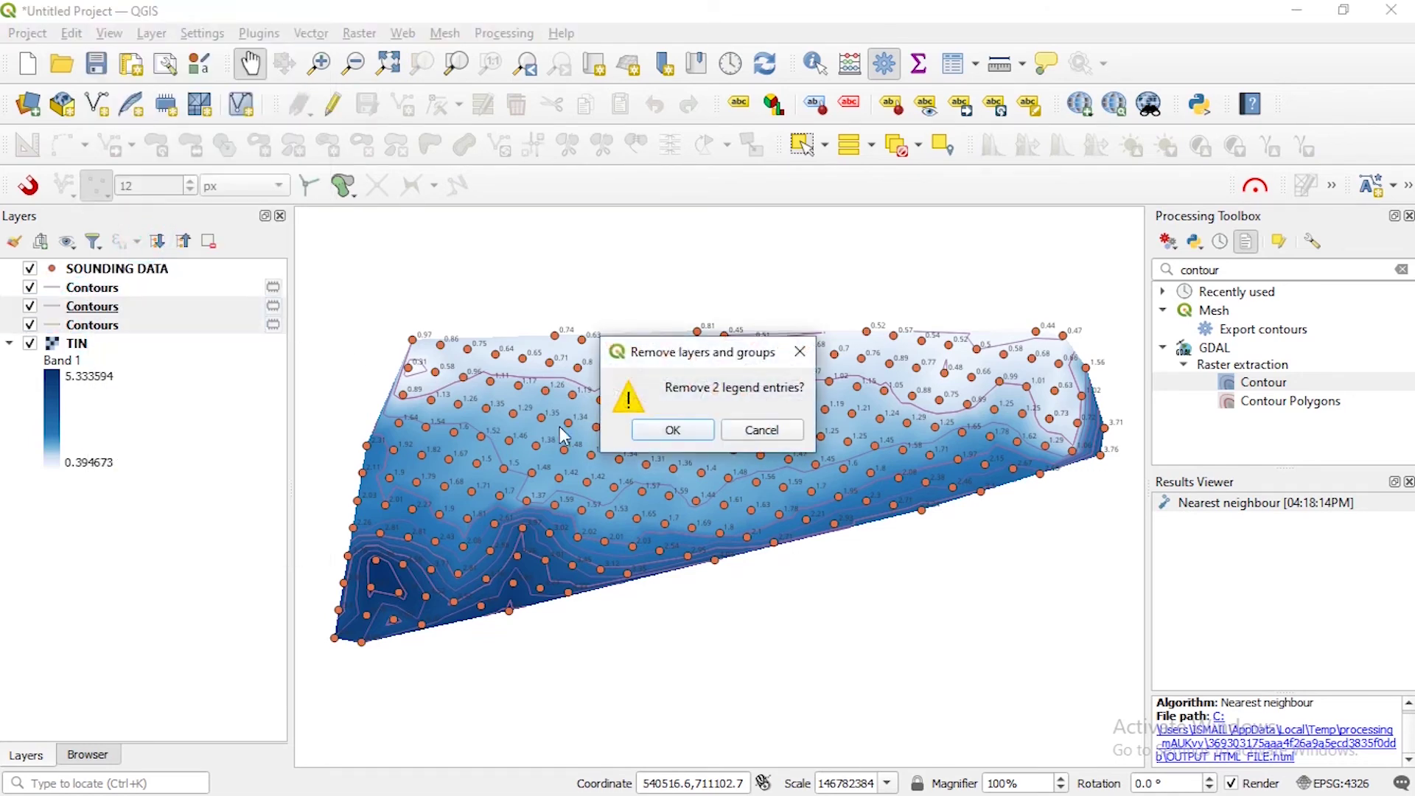
left_click(668, 431)
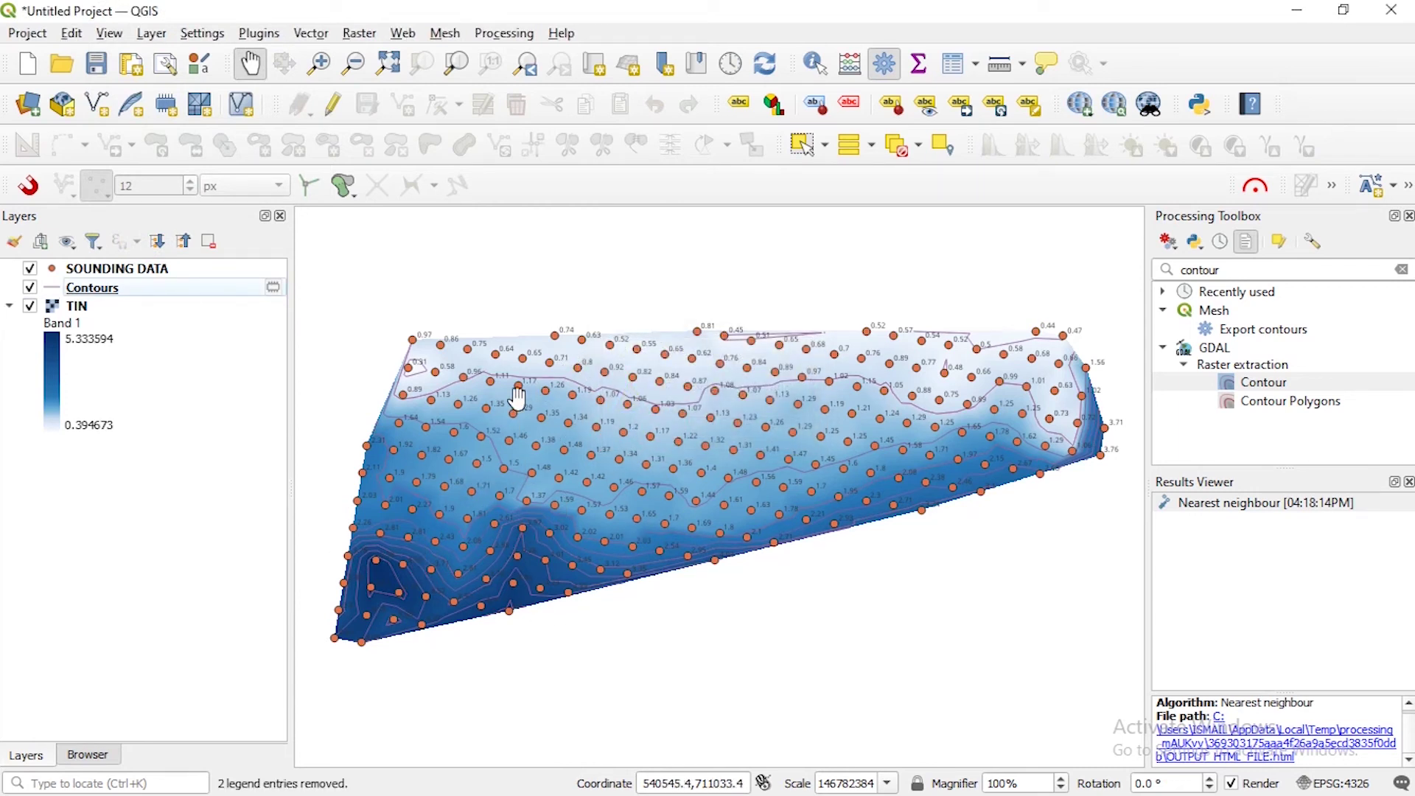
Style the Contours layer's lines gold with a 0.46 mm stroke width
double_click(62, 292)
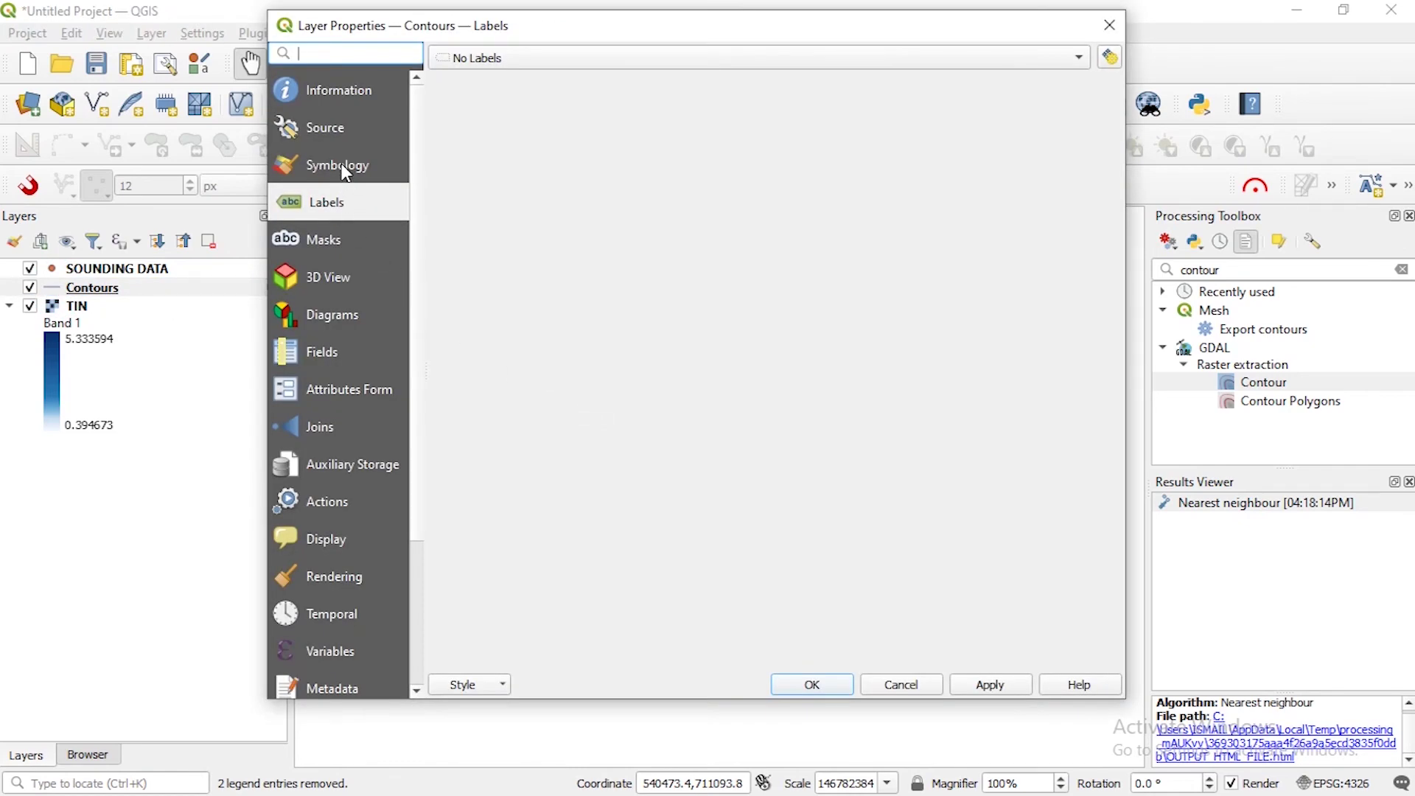
left_click(343, 168)
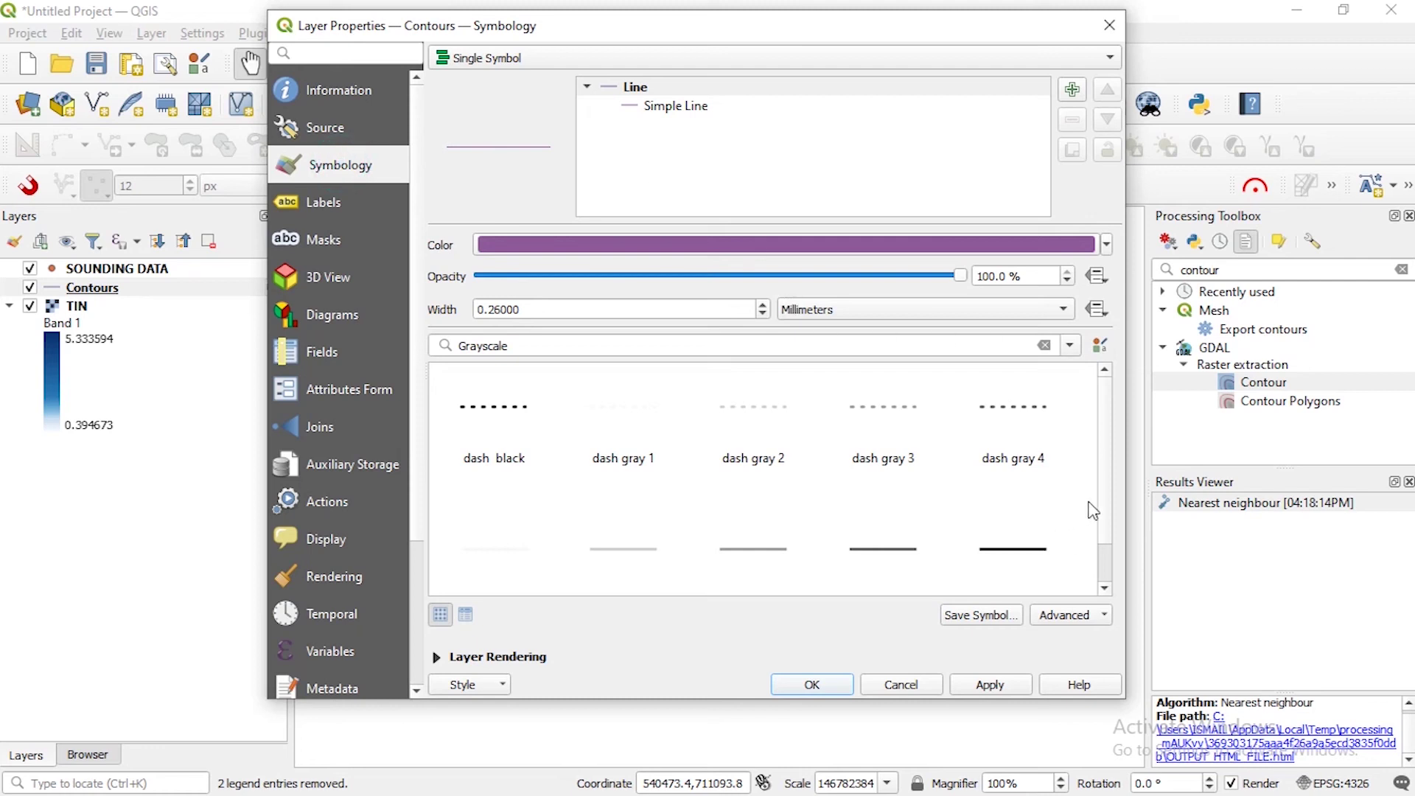
scroll(1103, 515, "down", 1)
scroll(1109, 492, "up", 1)
scroll(1113, 516, "down", 1)
left_click(1107, 246)
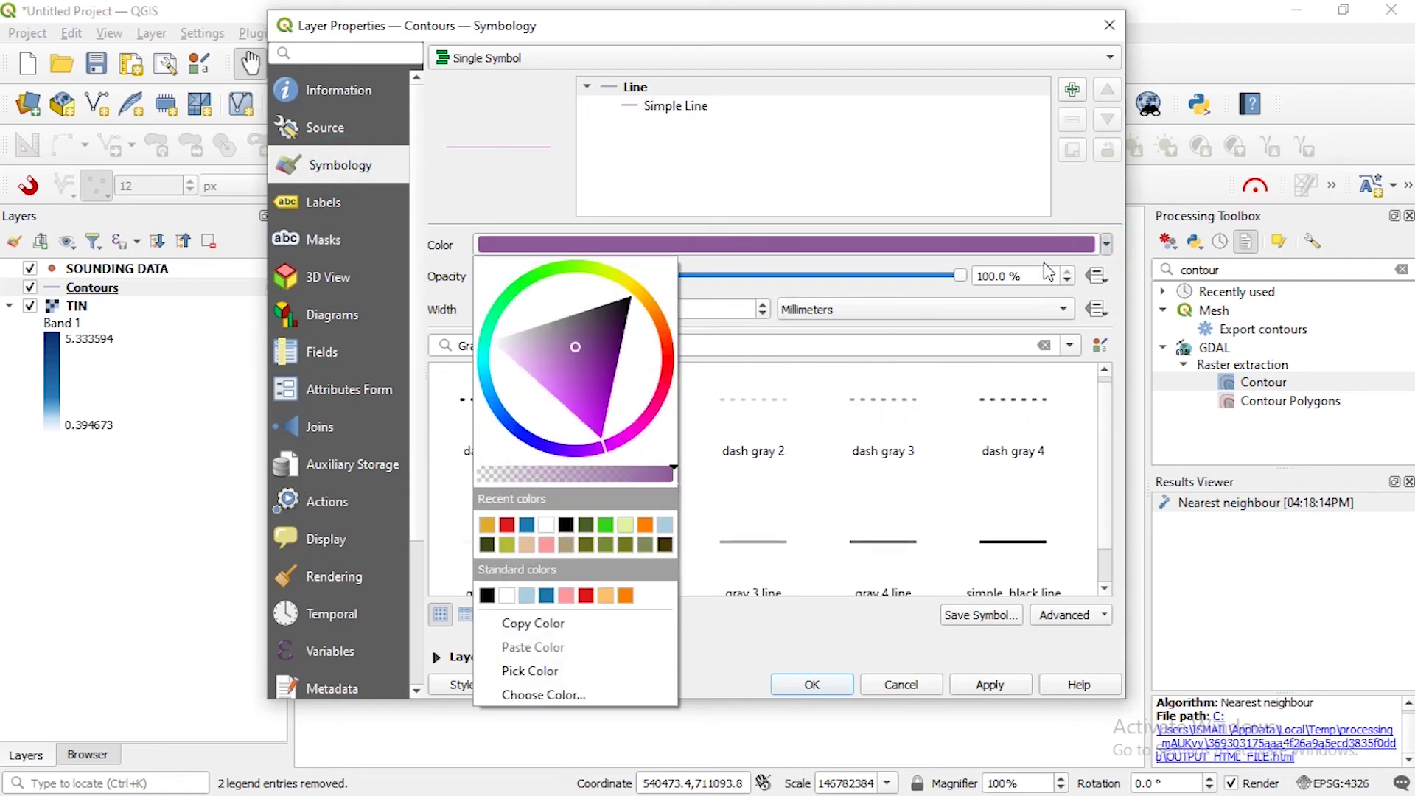
left_click(487, 524)
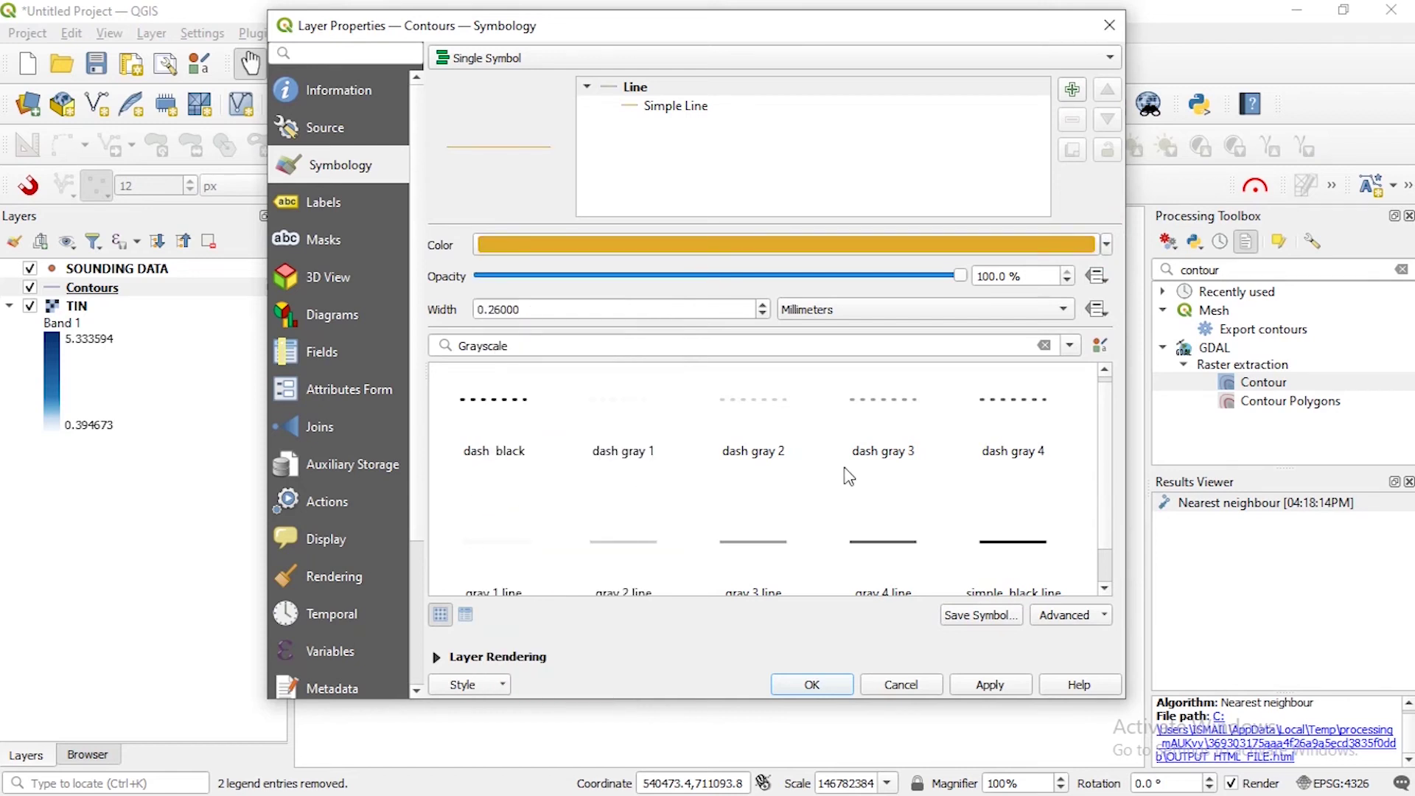
left_click(672, 106)
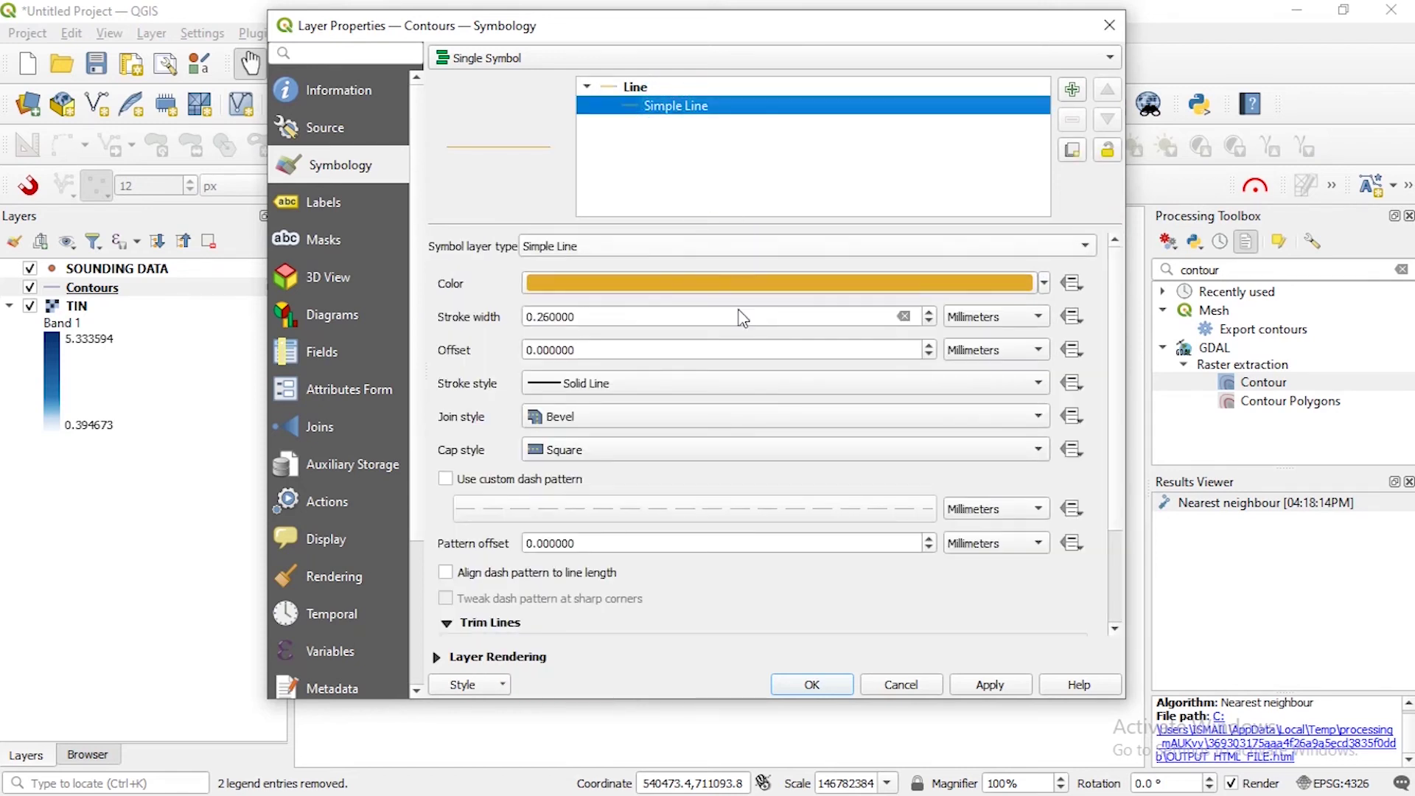
left_click(931, 313)
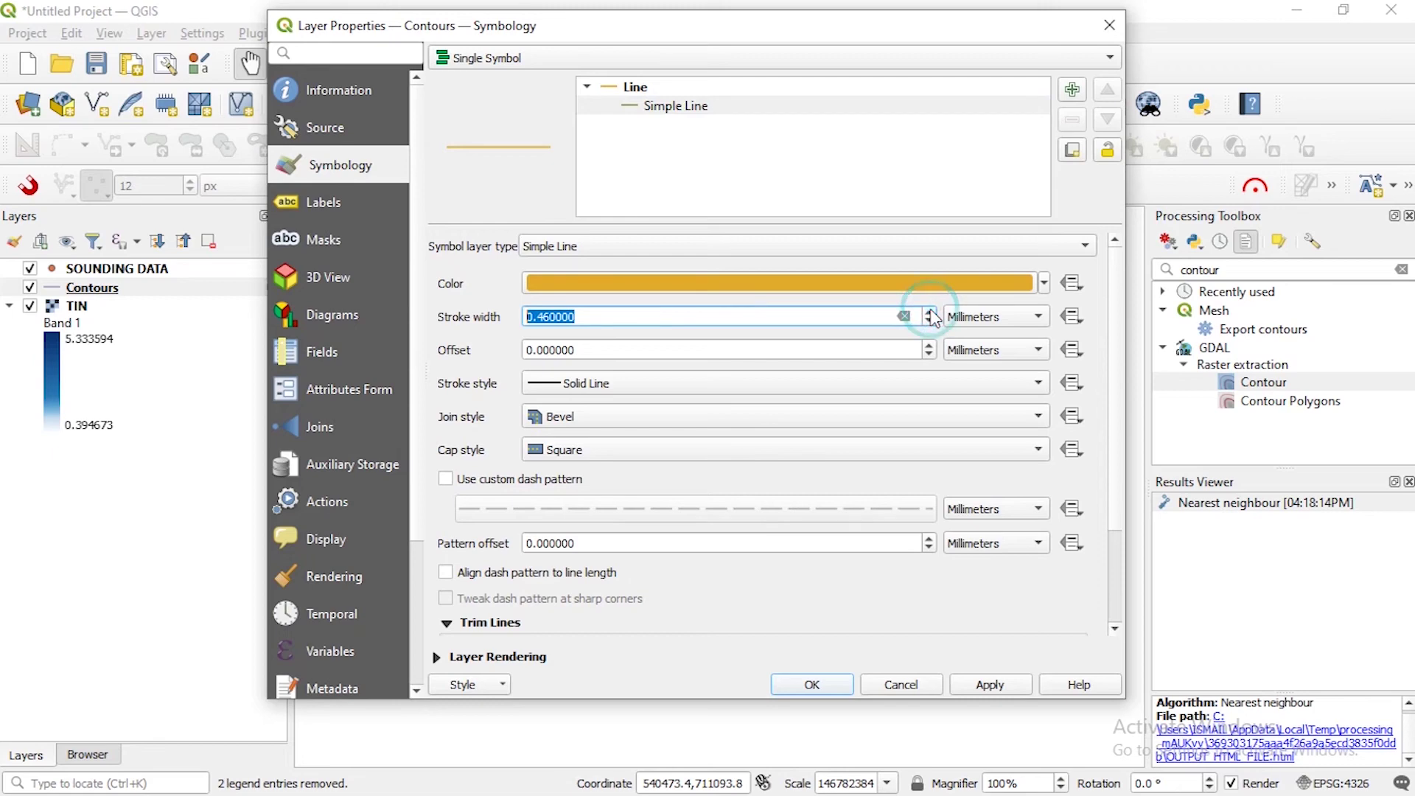
left_click(995, 683)
left_click(812, 685)
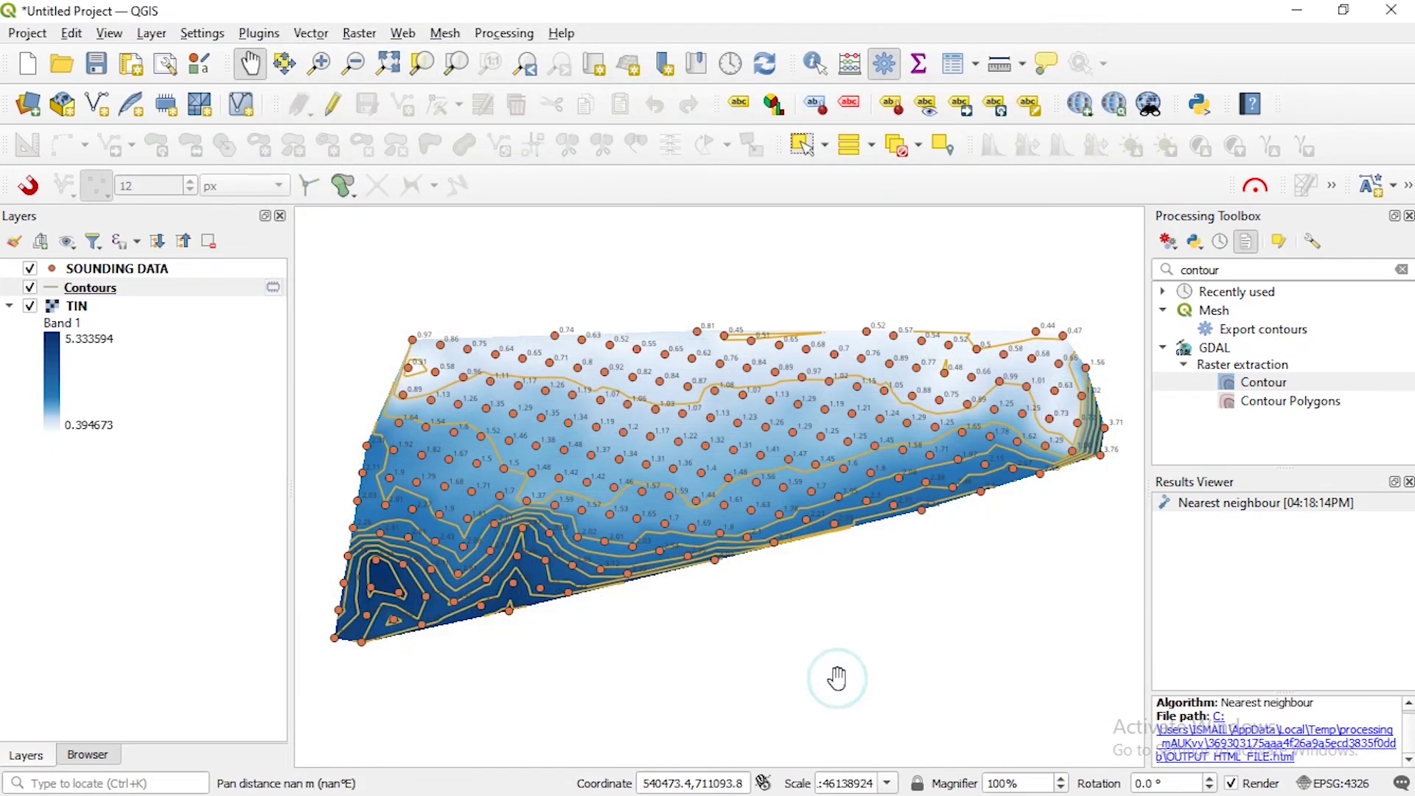
Hide the SOUNDING DATA points and pan the map to reposition the contoured raster
left_click_drag(741, 383, 961, 631)
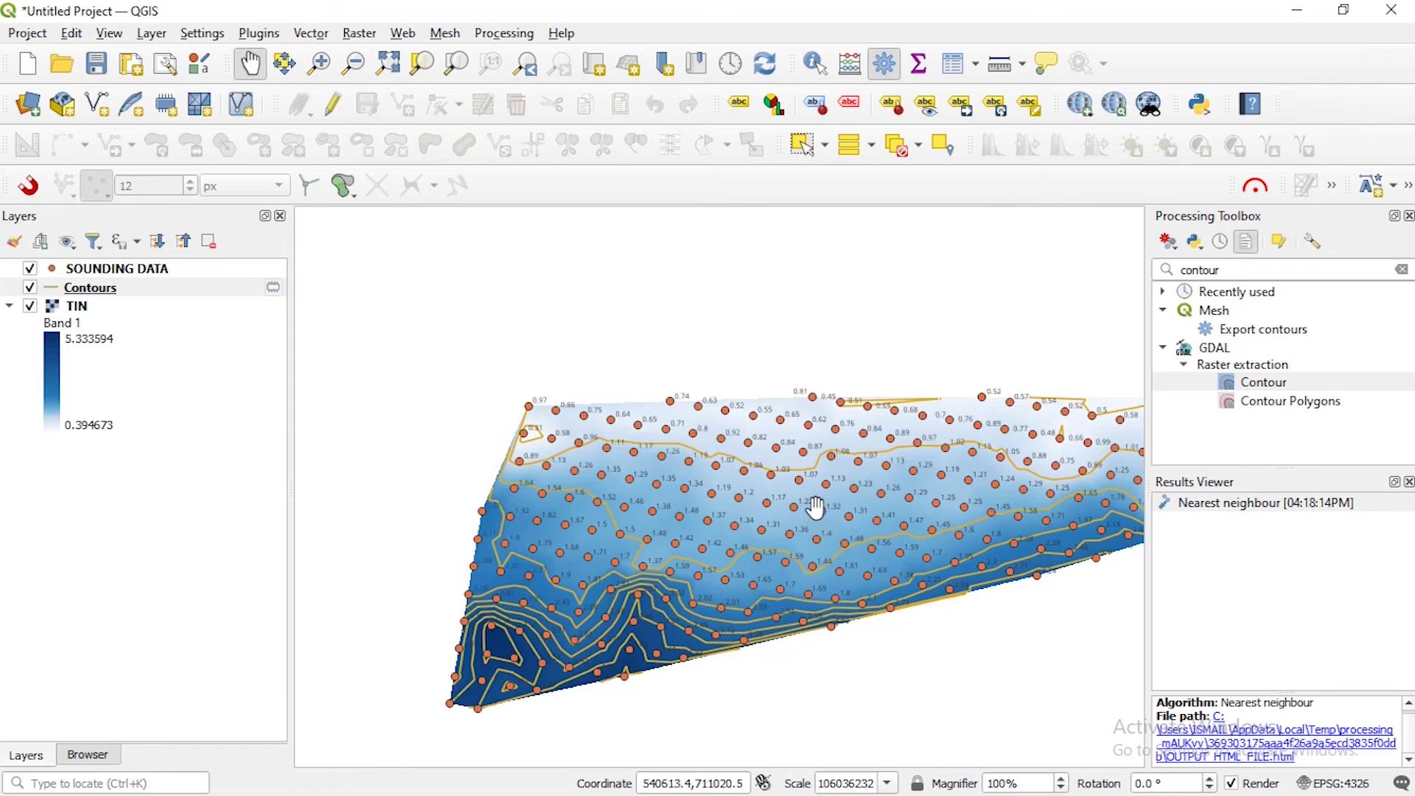
left_click(31, 270)
double_click(42, 292)
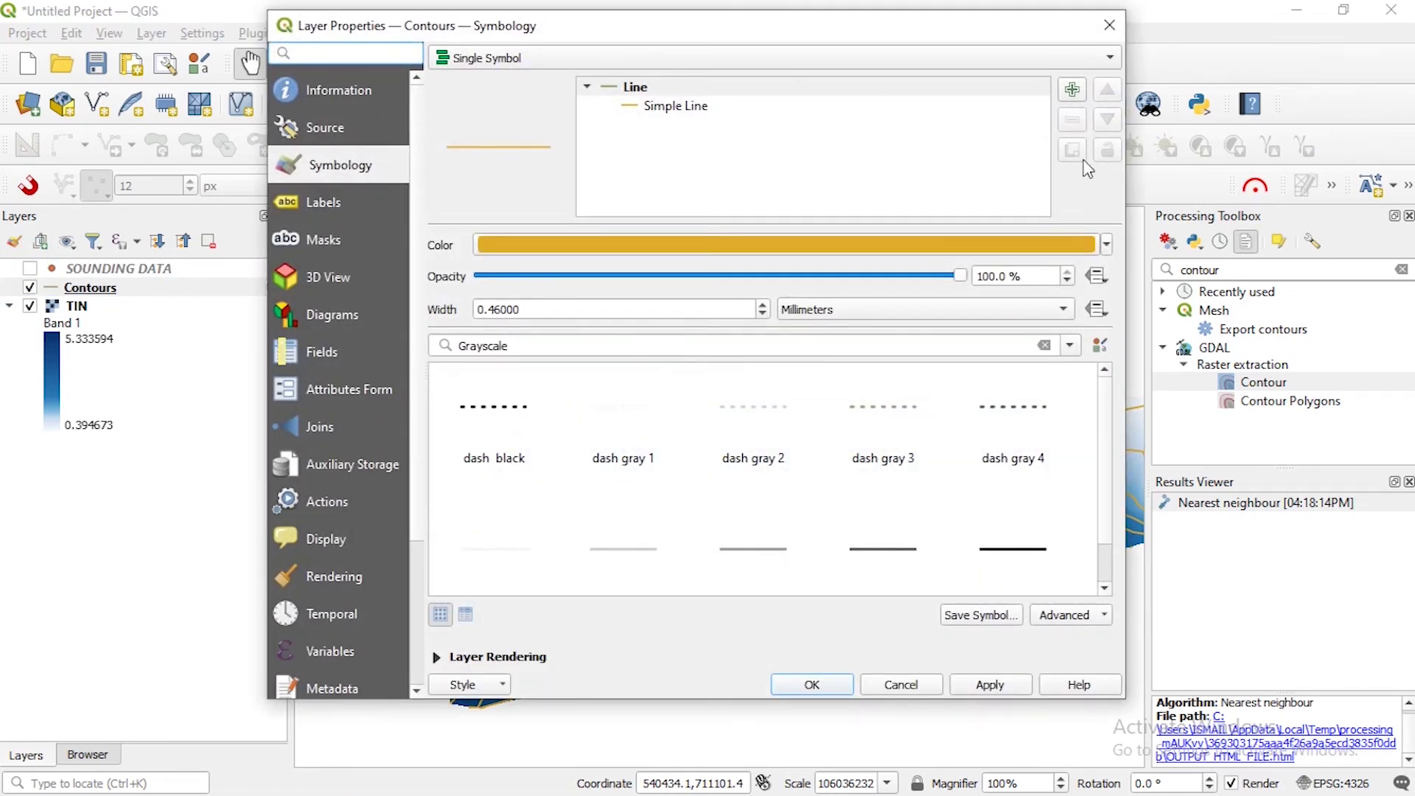
left_click(1100, 28)
left_click_drag(844, 600, 709, 522)
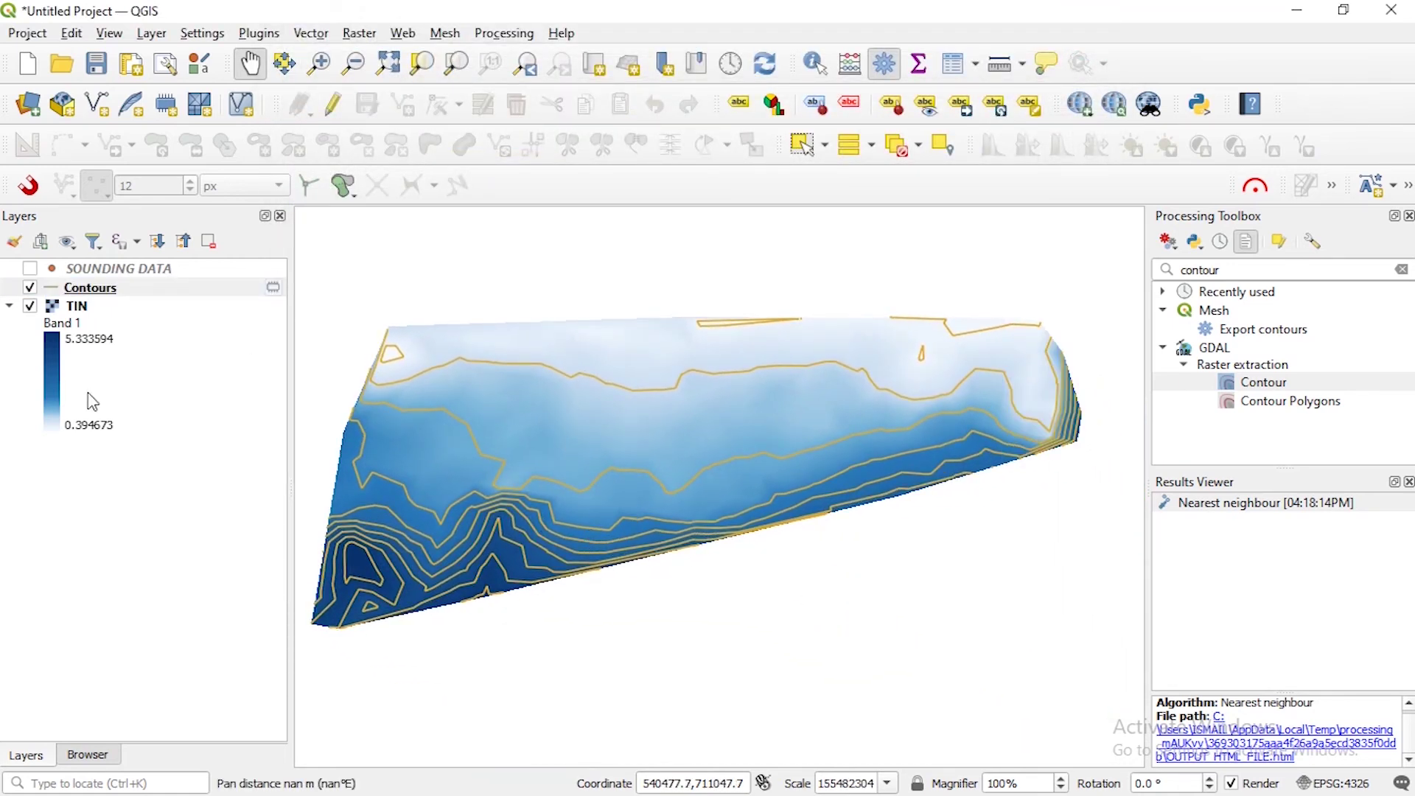
Enable Single Labels on the Contours layer using the ELEV field
left_click(93, 291)
right_click(92, 293)
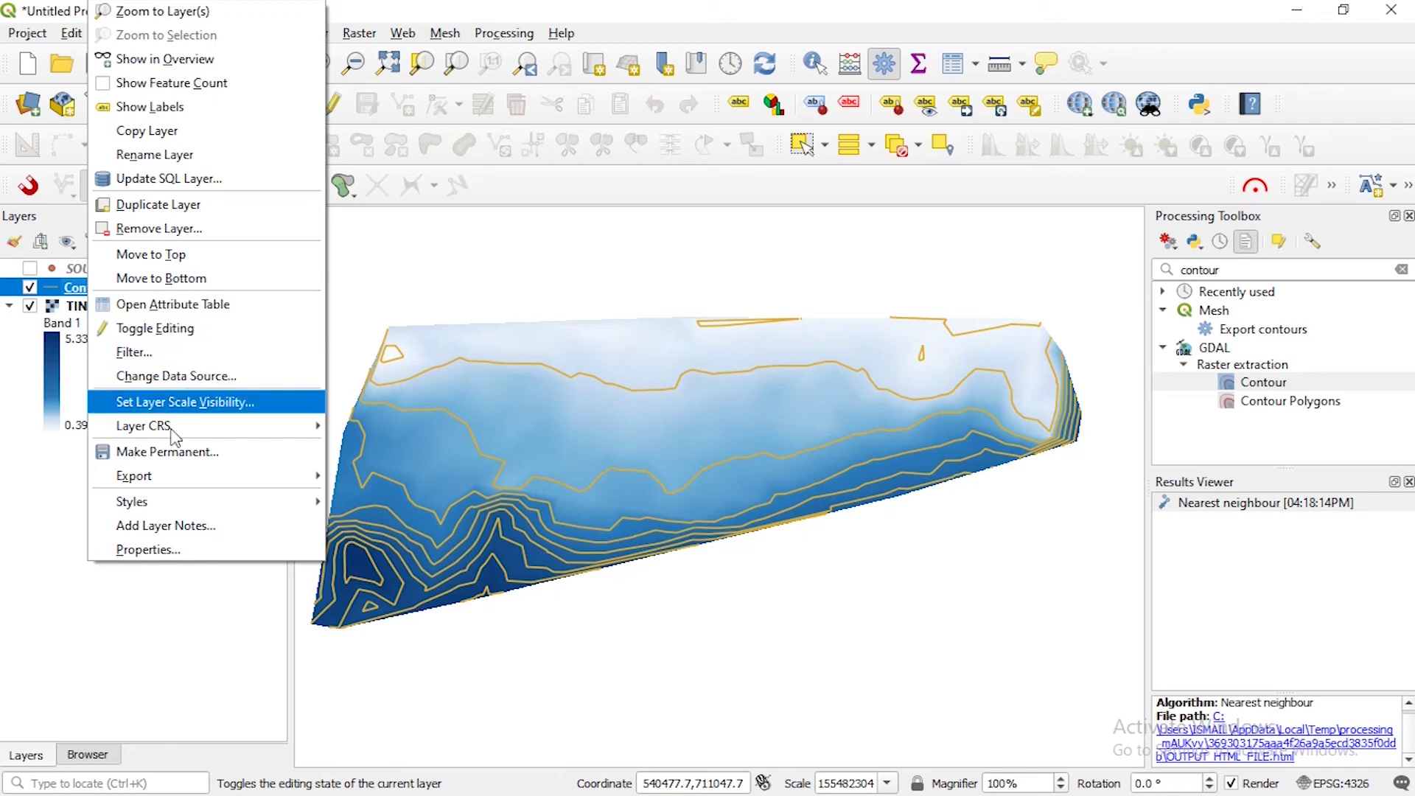
left_click(150, 545)
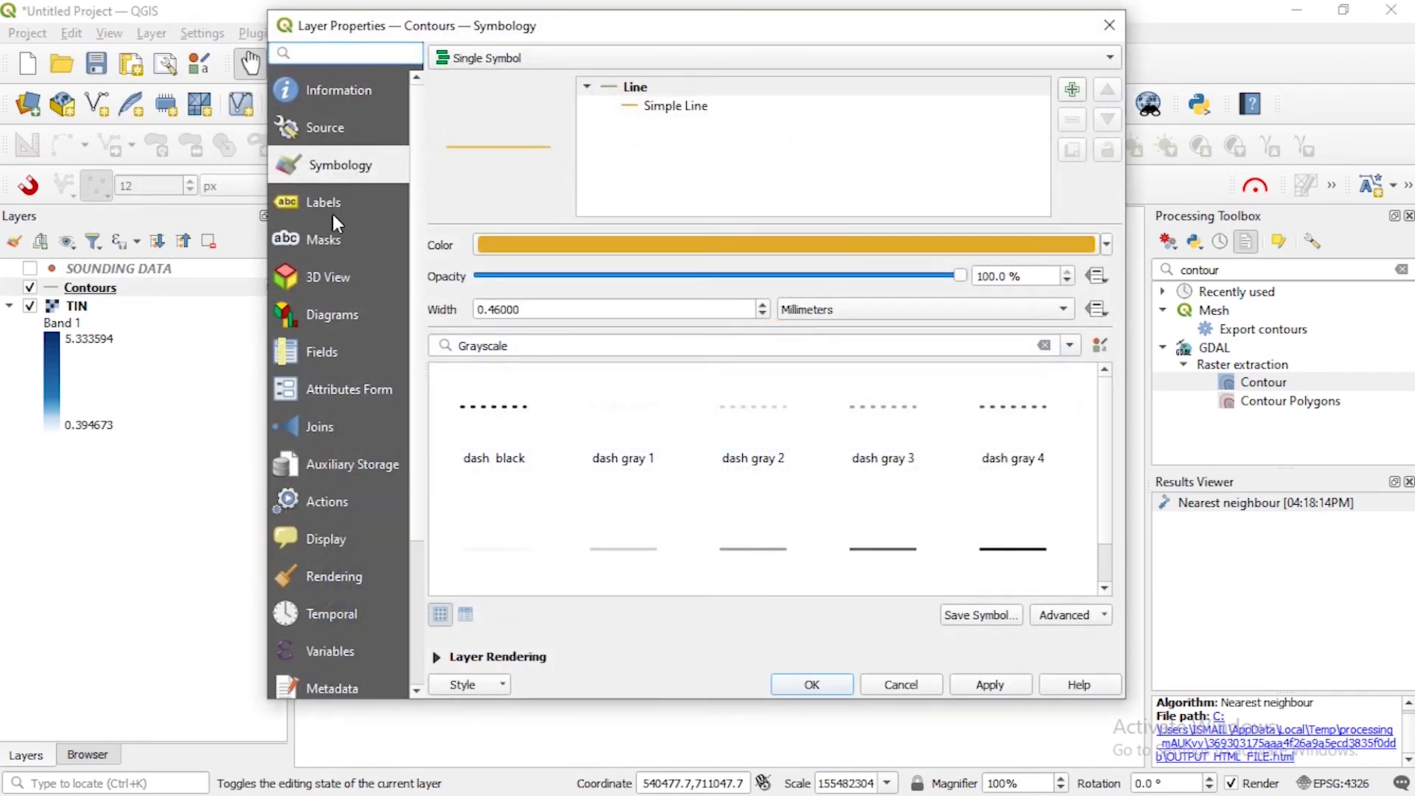
left_click(324, 202)
left_click(599, 59)
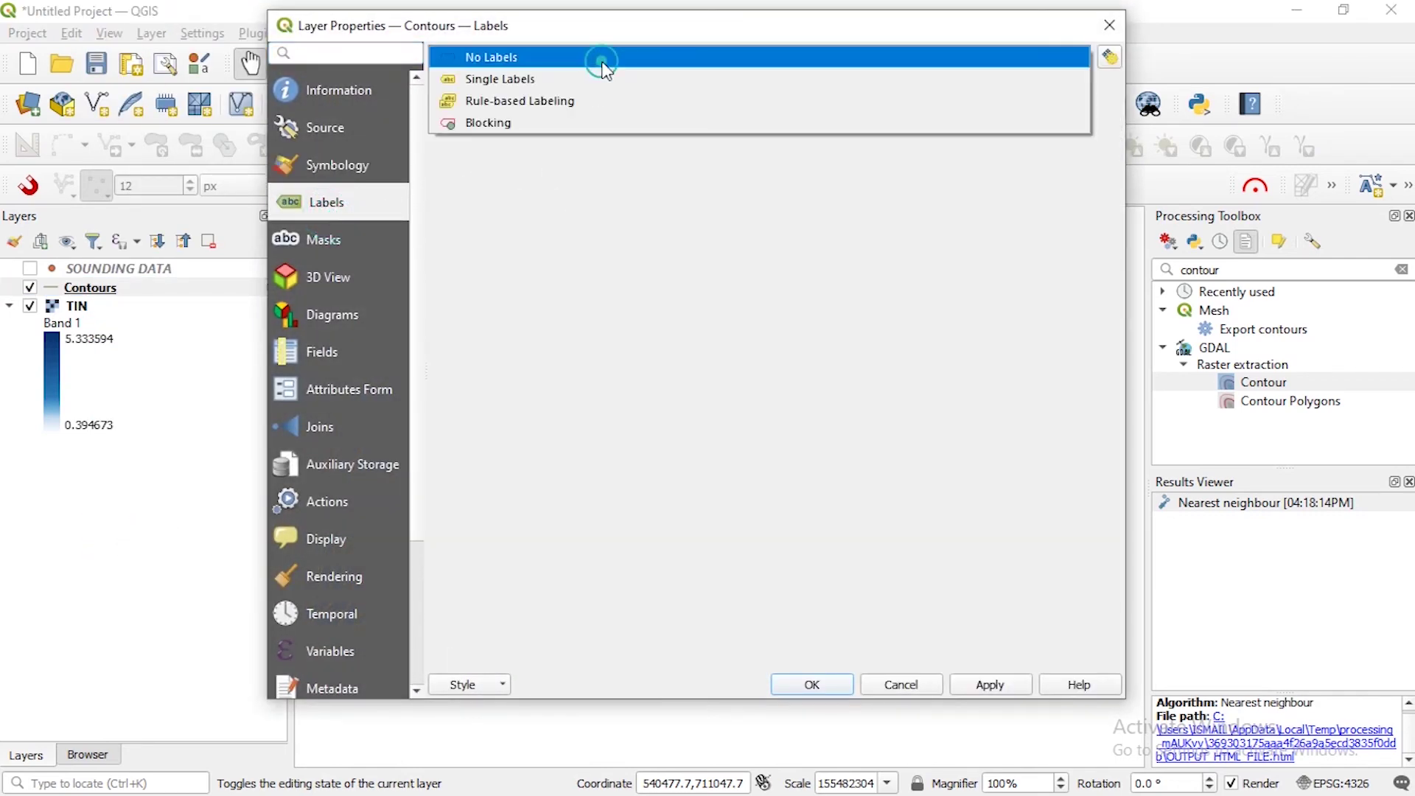
left_click(564, 80)
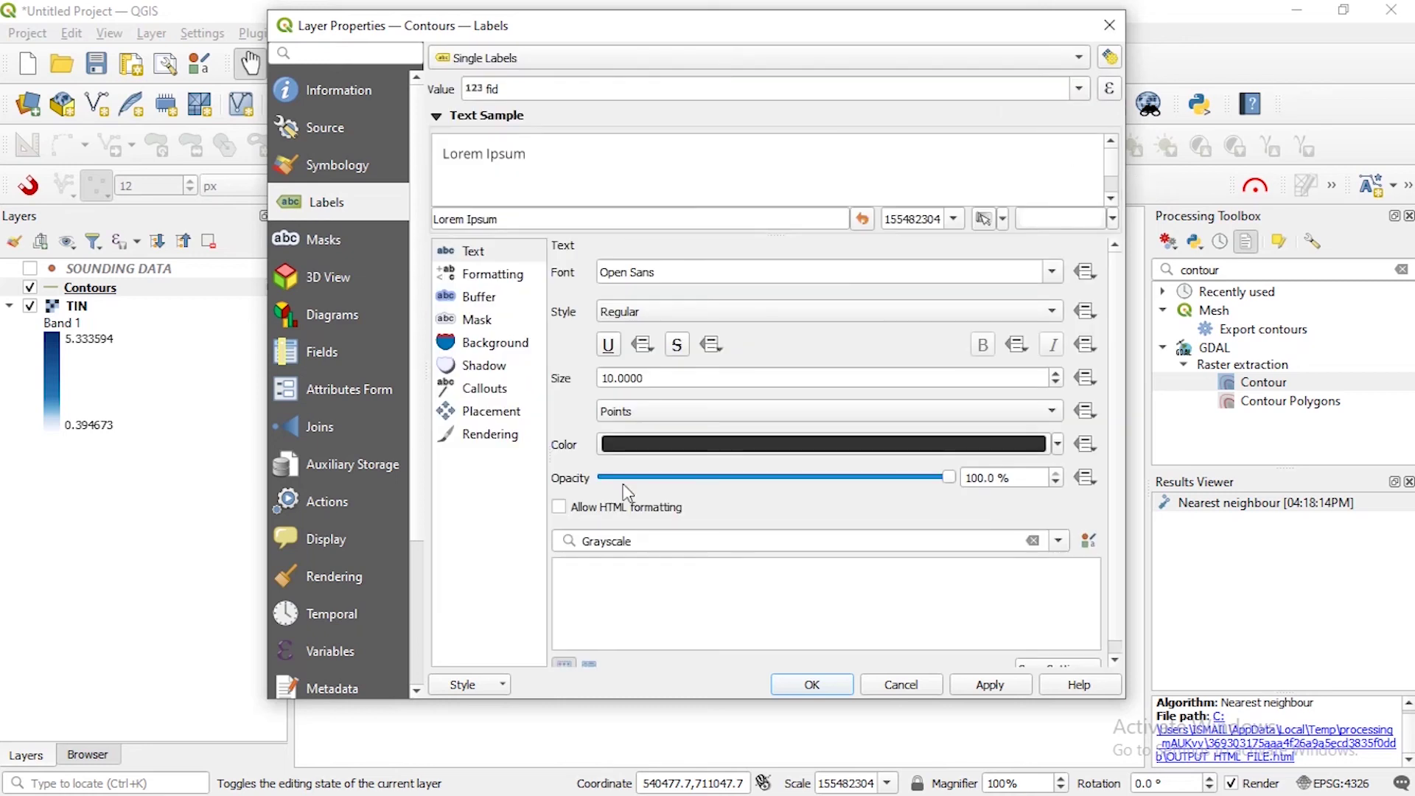
left_click(1080, 89)
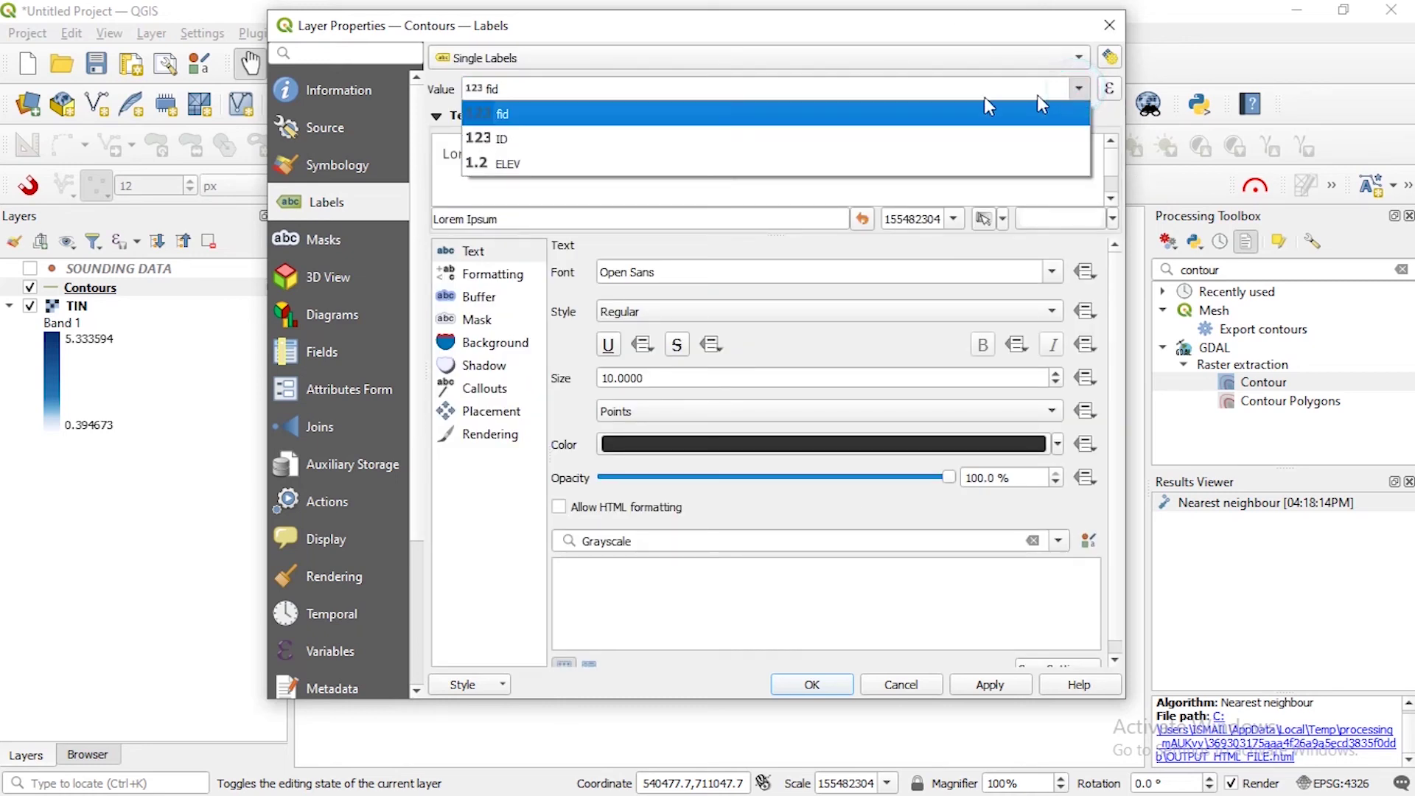
left_click(520, 162)
Set the contour label text style to Semibold and apply the labels
left_click(602, 313)
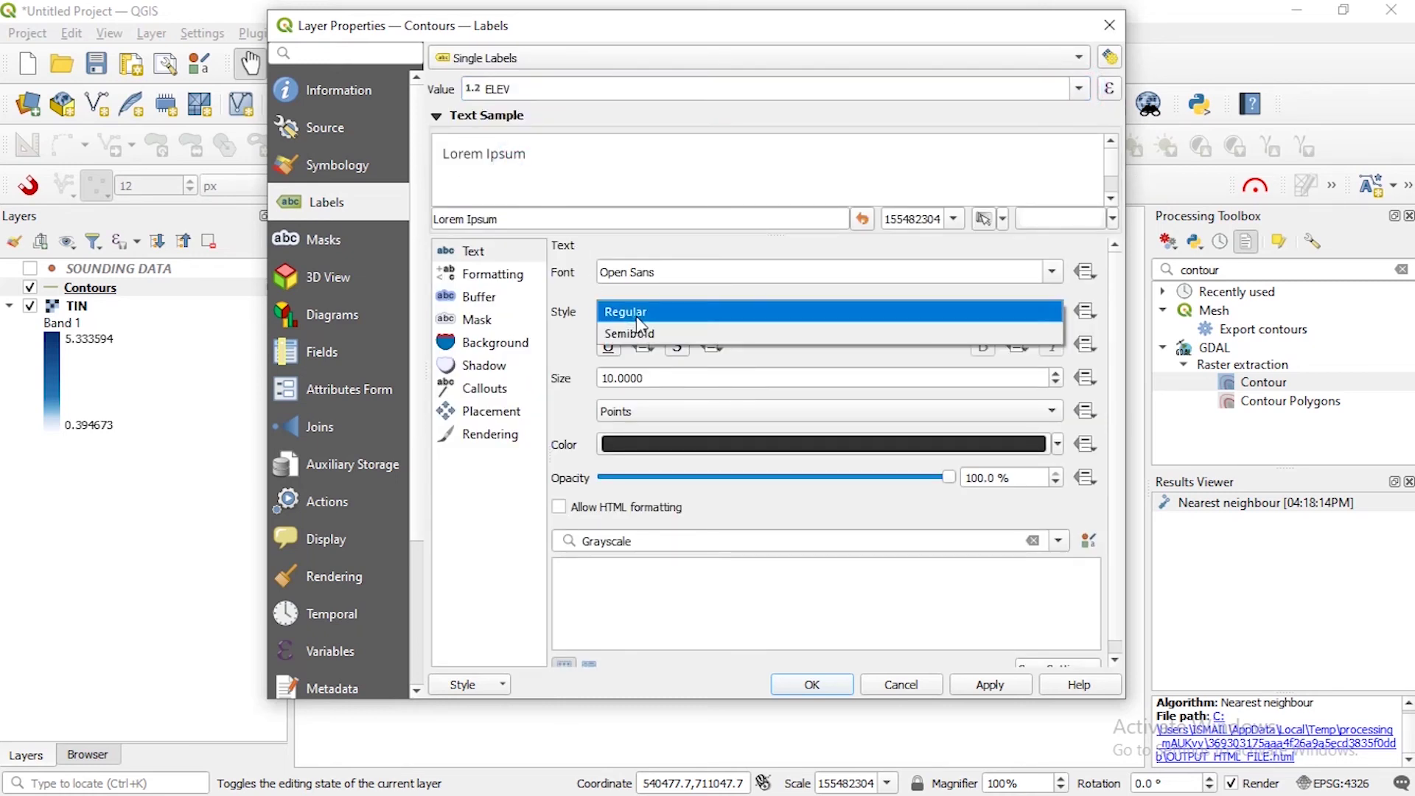
left_click(623, 328)
left_click(635, 340)
left_click(632, 316)
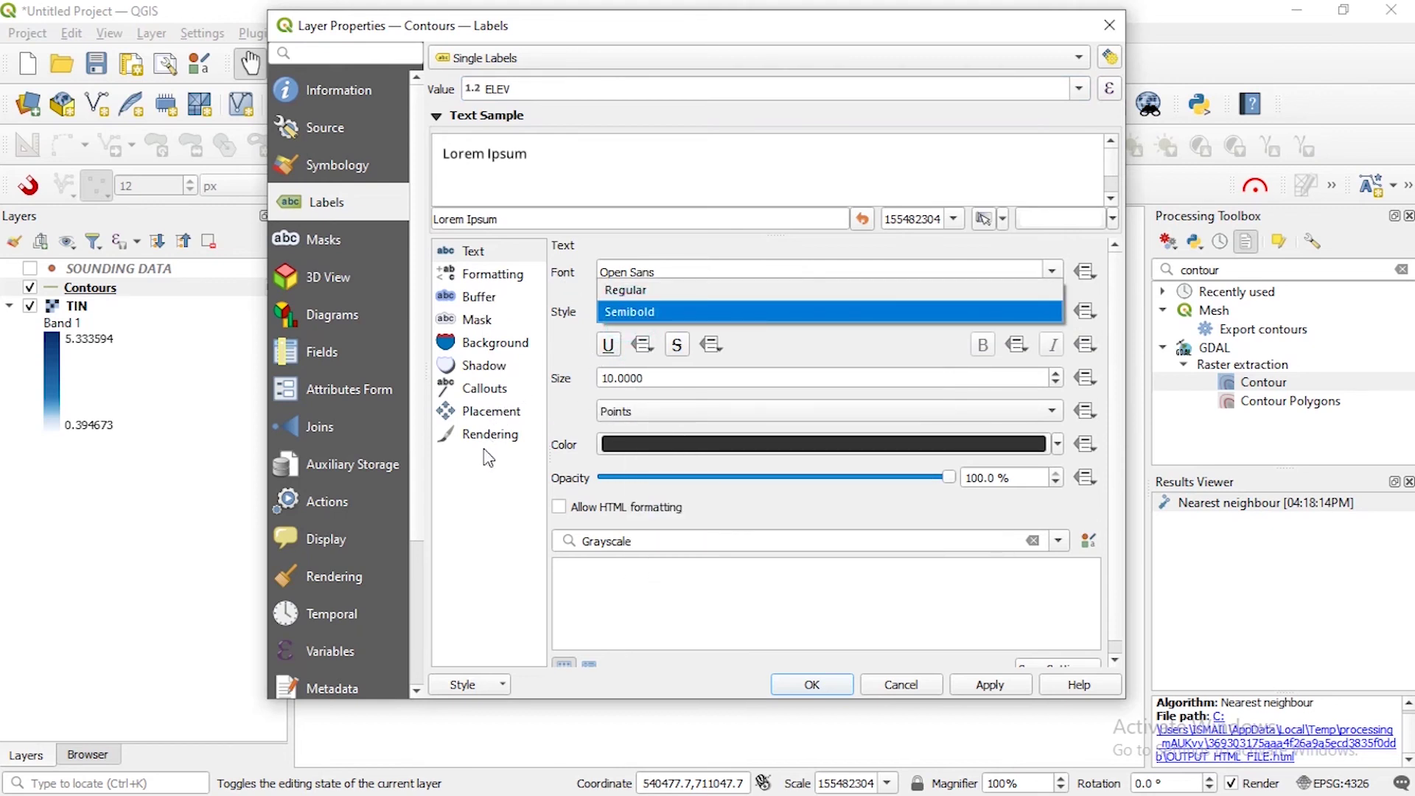
left_click(980, 701)
left_click(820, 685)
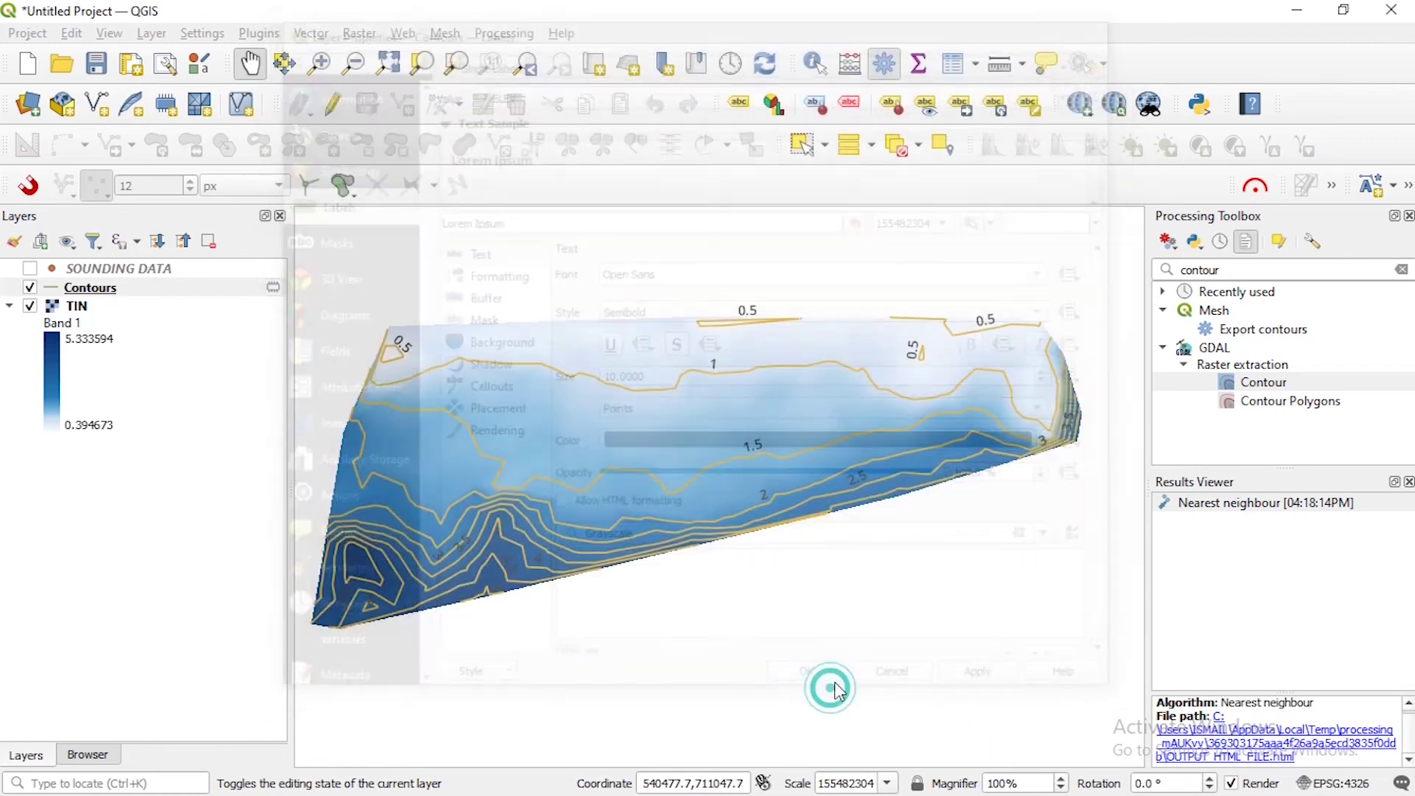
Zoom and pan the map to inspect the contour elevation labels
scroll(821, 519, "up", 1)
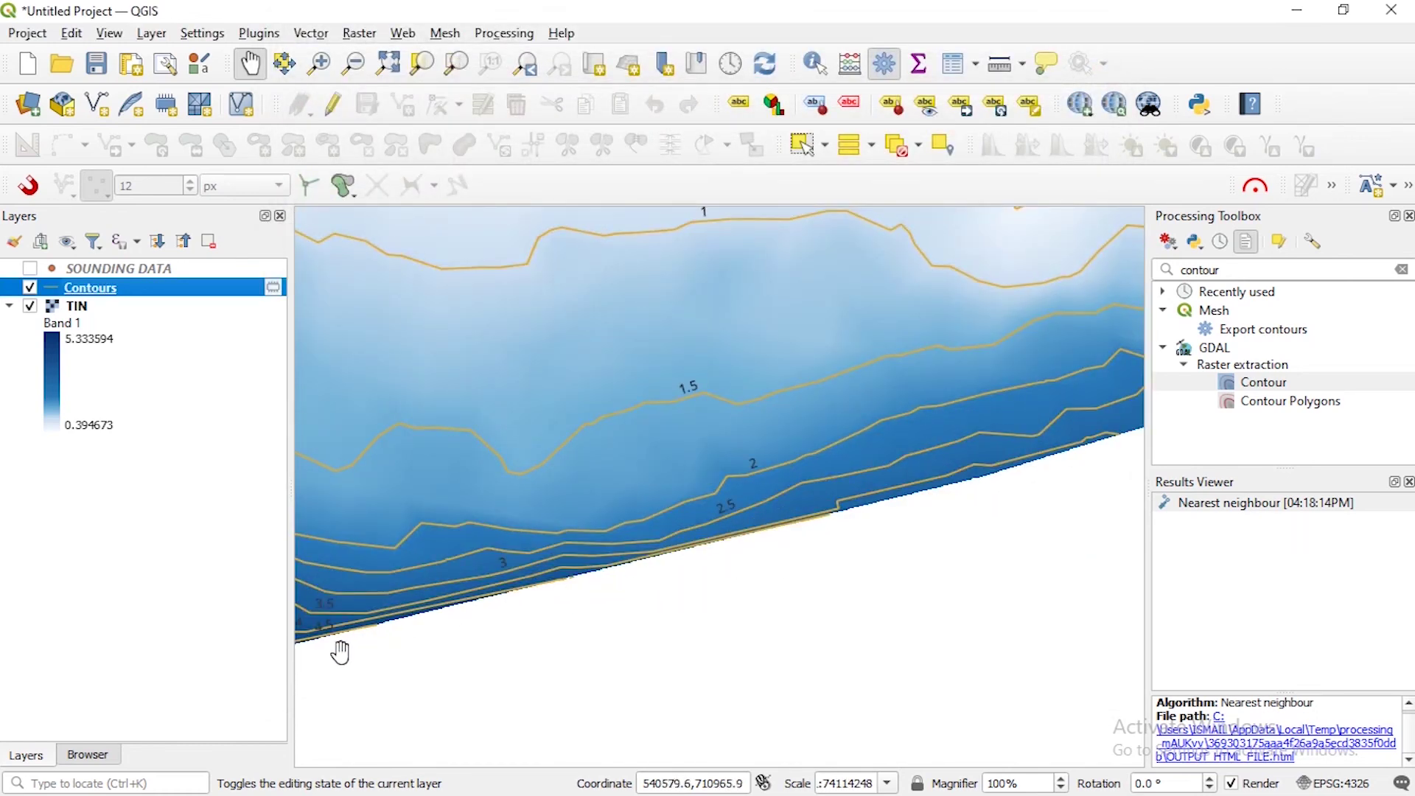
left_click_drag(698, 300, 623, 566)
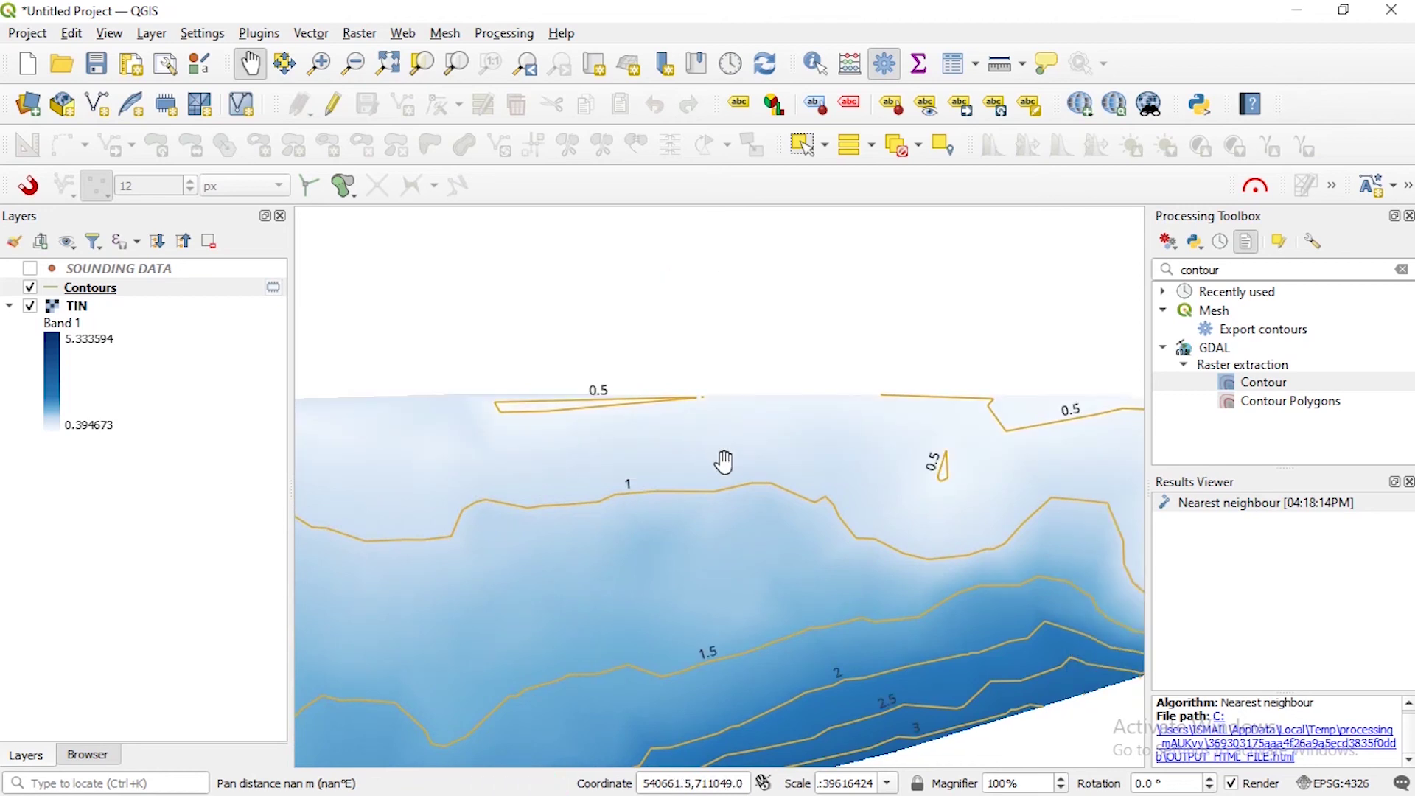
scroll(625, 499, "down", 1)
left_click_drag(626, 499, 795, 376)
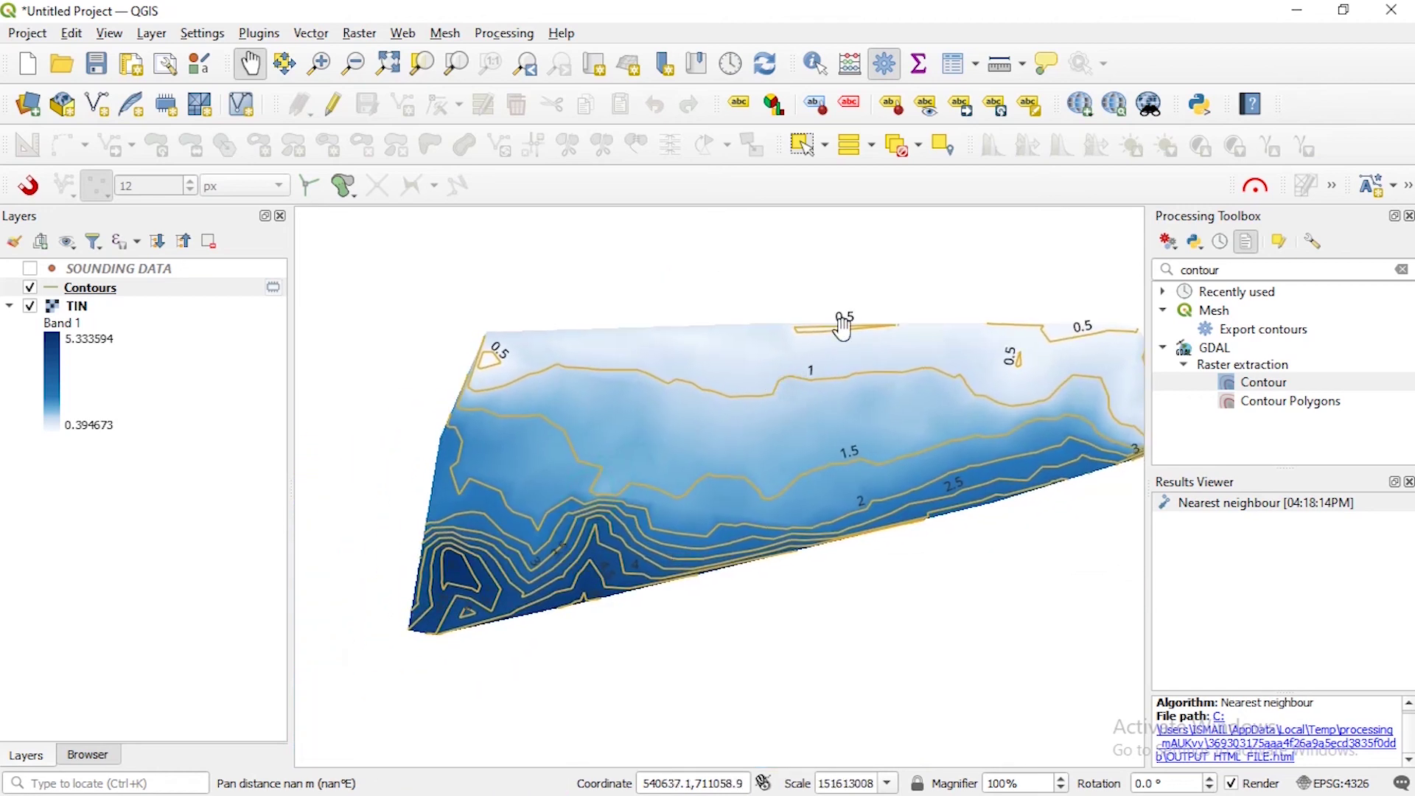
Set contour label placement to Curved and turn off Above line
left_click(89, 289)
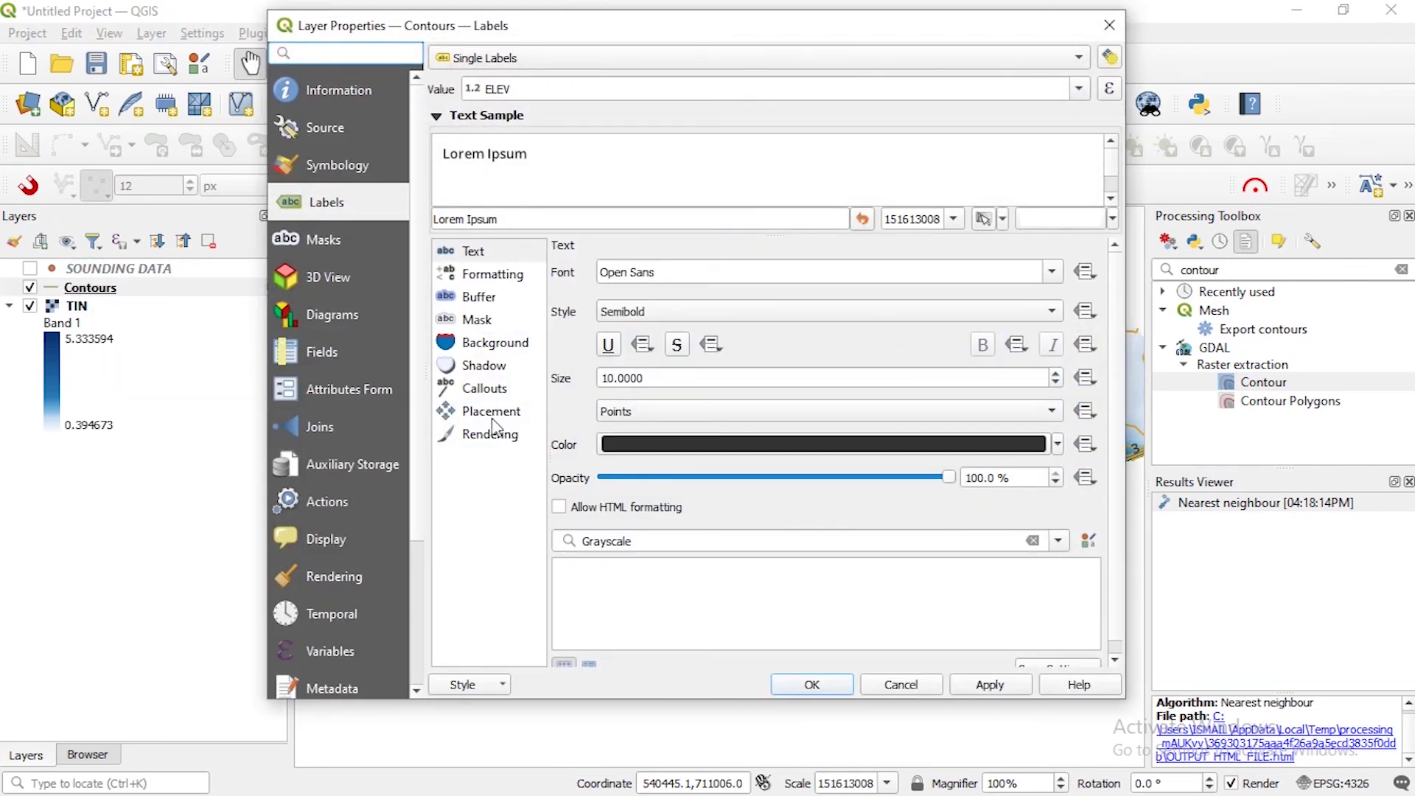
left_click(492, 418)
left_click(648, 334)
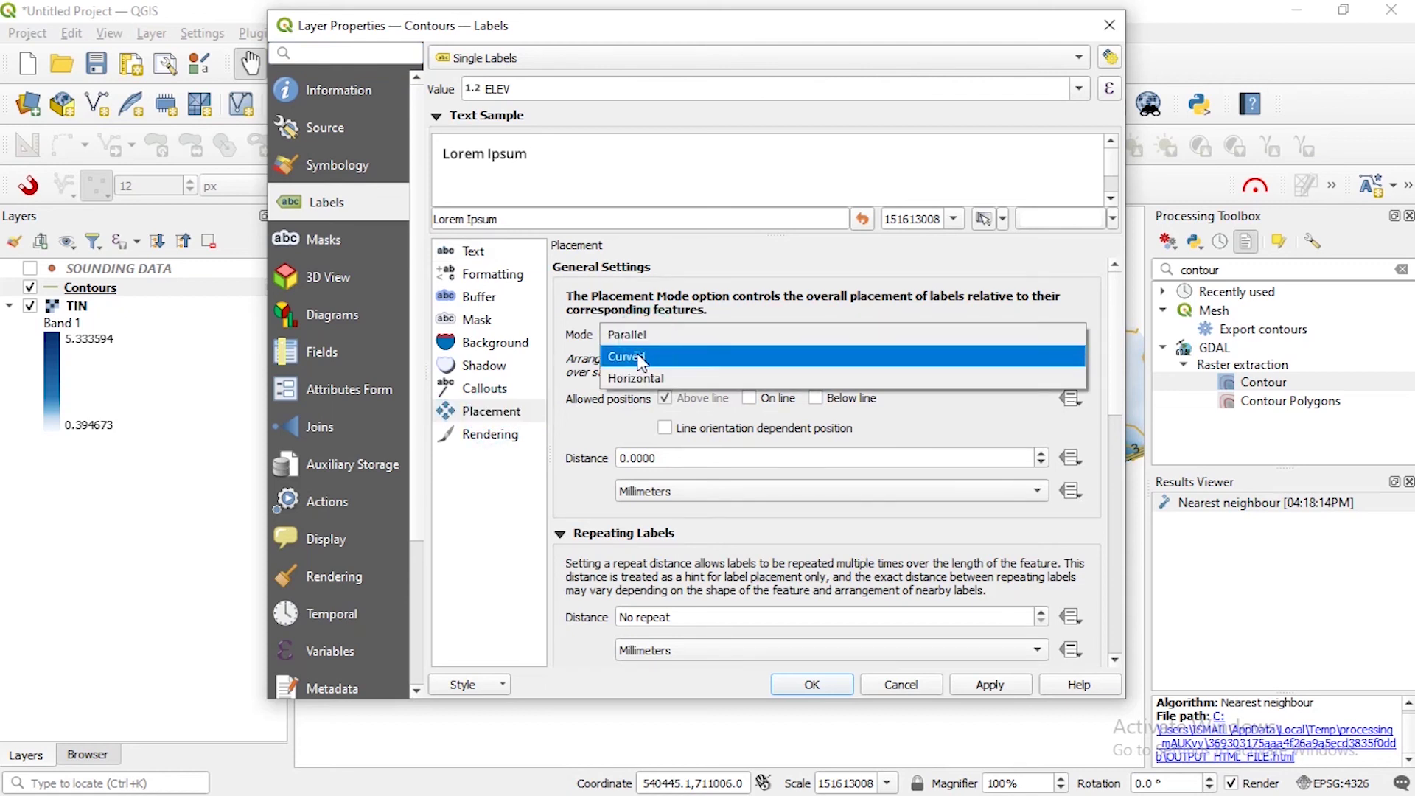
left_click(641, 359)
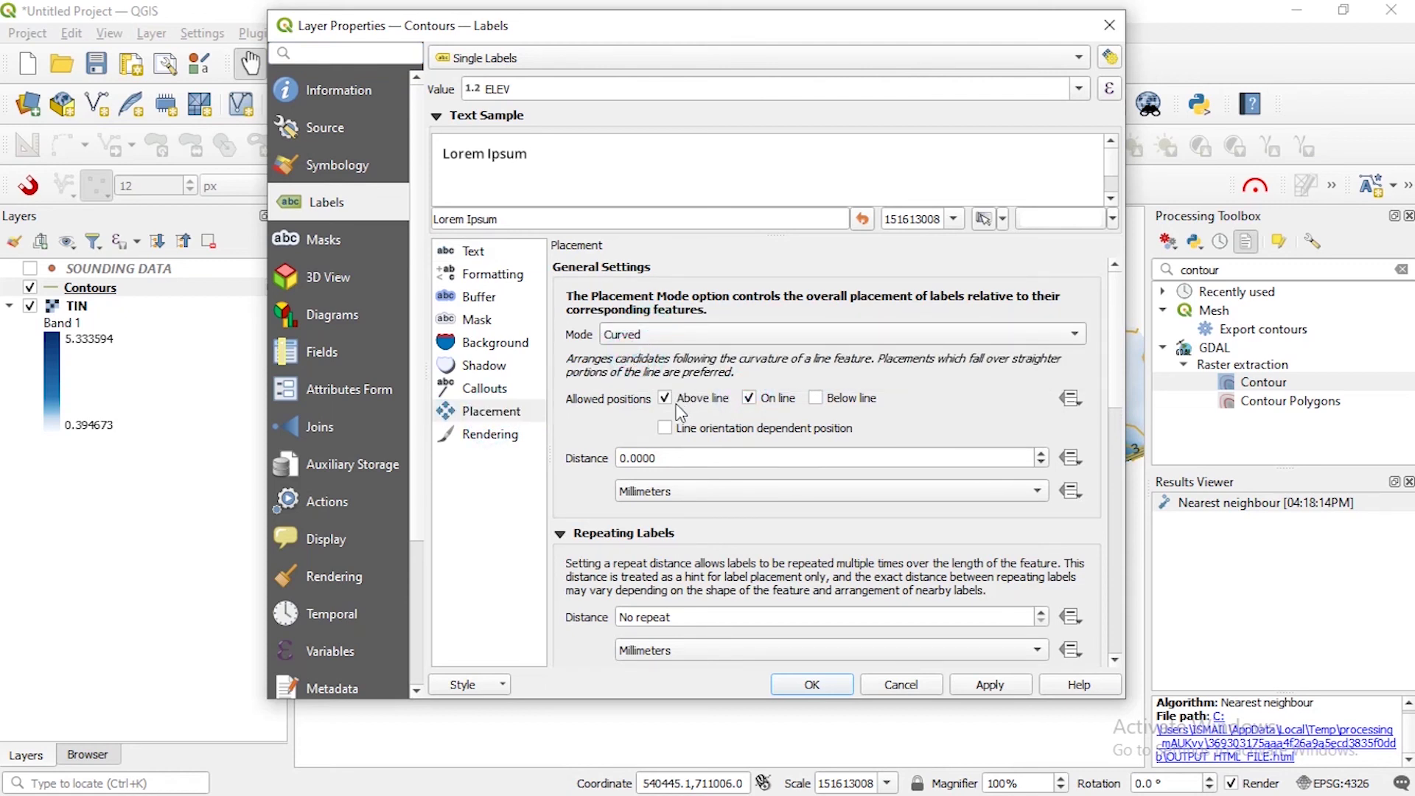
left_click(665, 400)
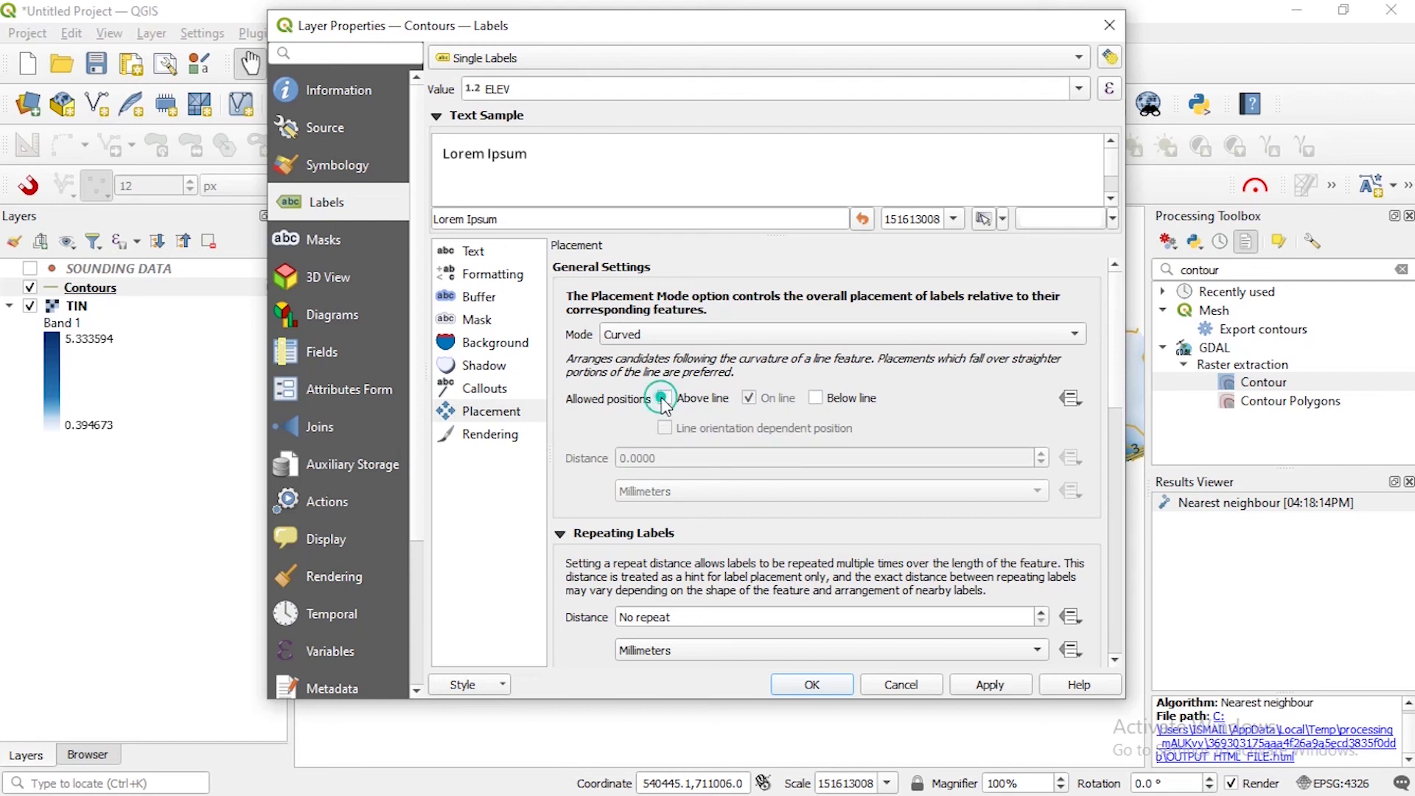
Draw a 0.7 mm text buffer around the contour labels and apply
left_click(470, 302)
left_click(561, 274)
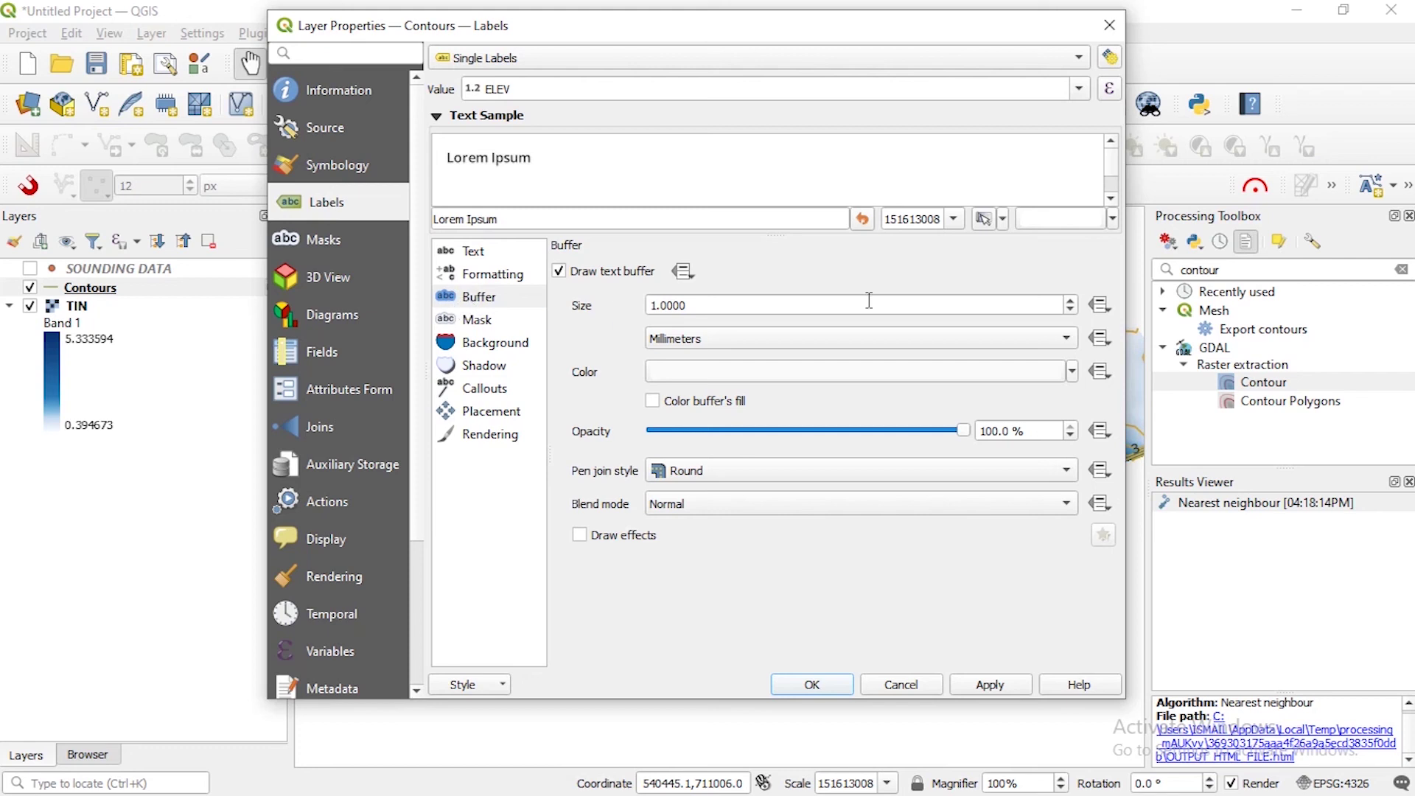
left_click(1070, 311)
left_click(1070, 310)
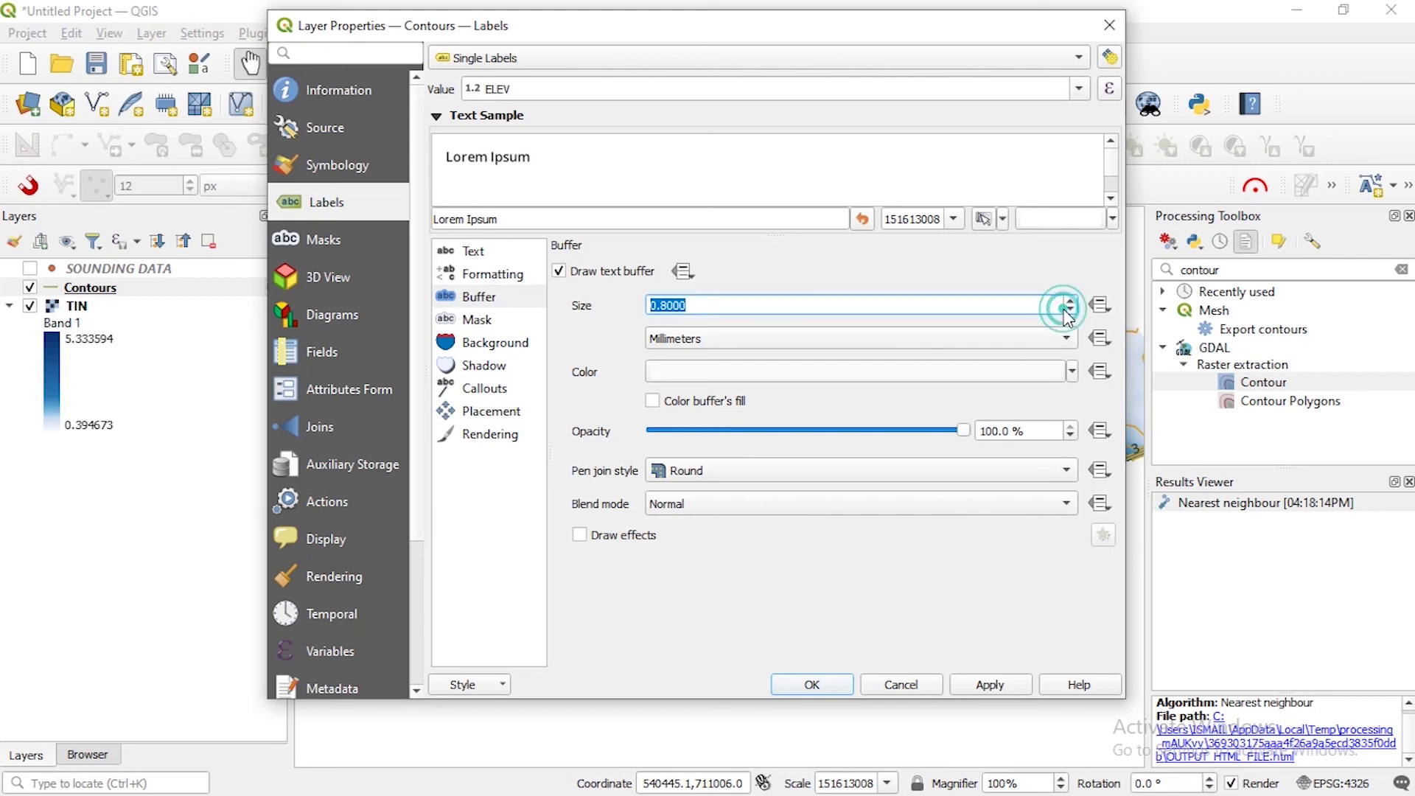
left_click(1070, 310)
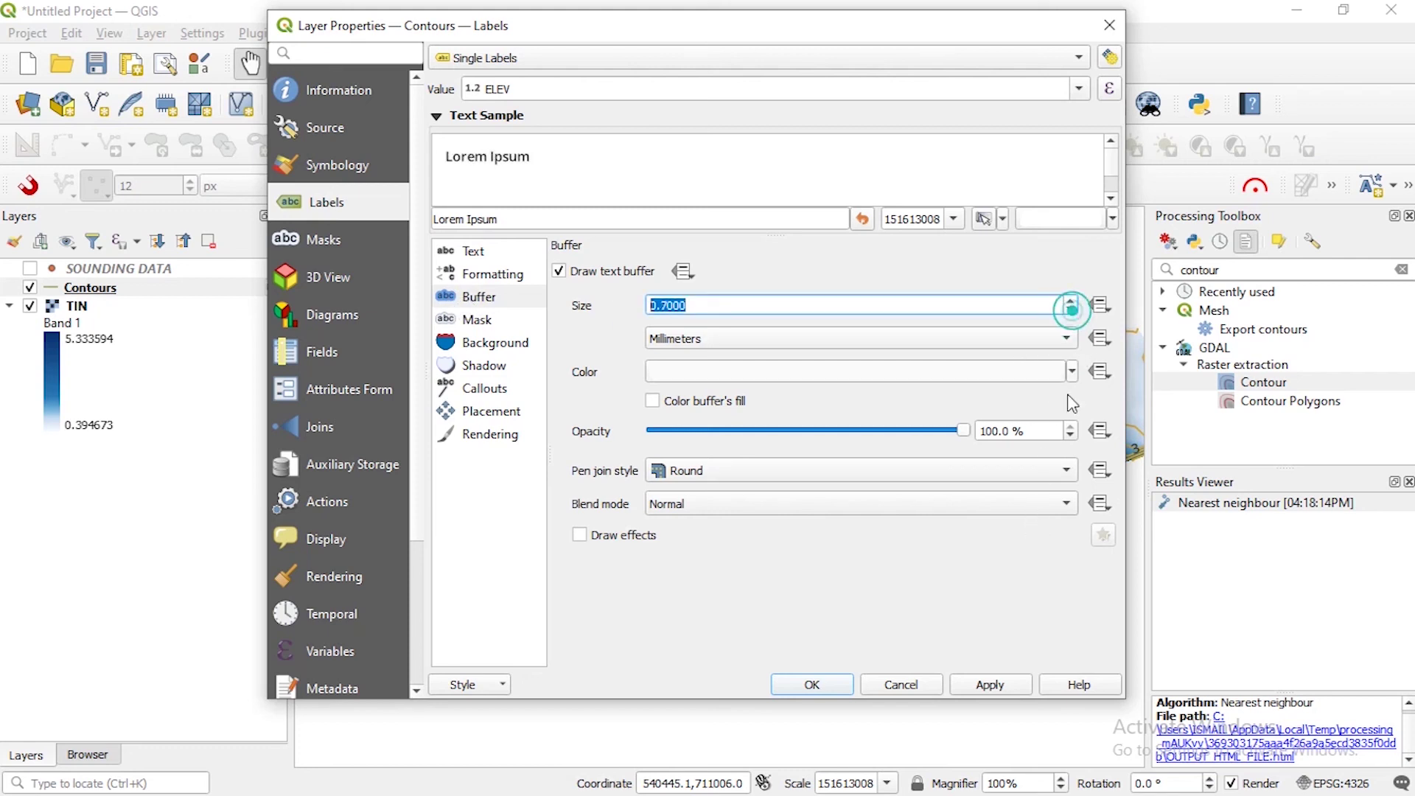
left_click(990, 684)
left_click(812, 684)
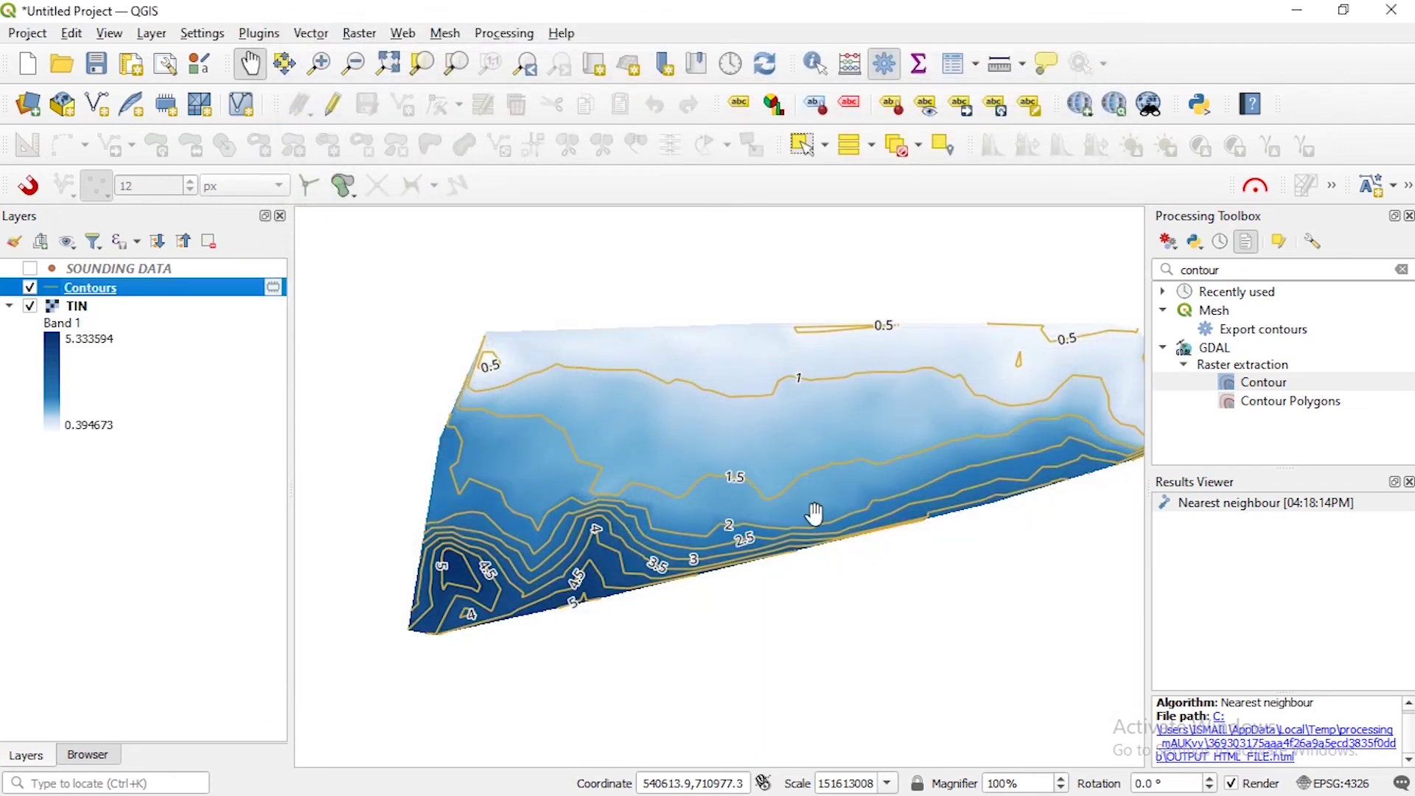
left_click_drag(925, 438, 811, 435)
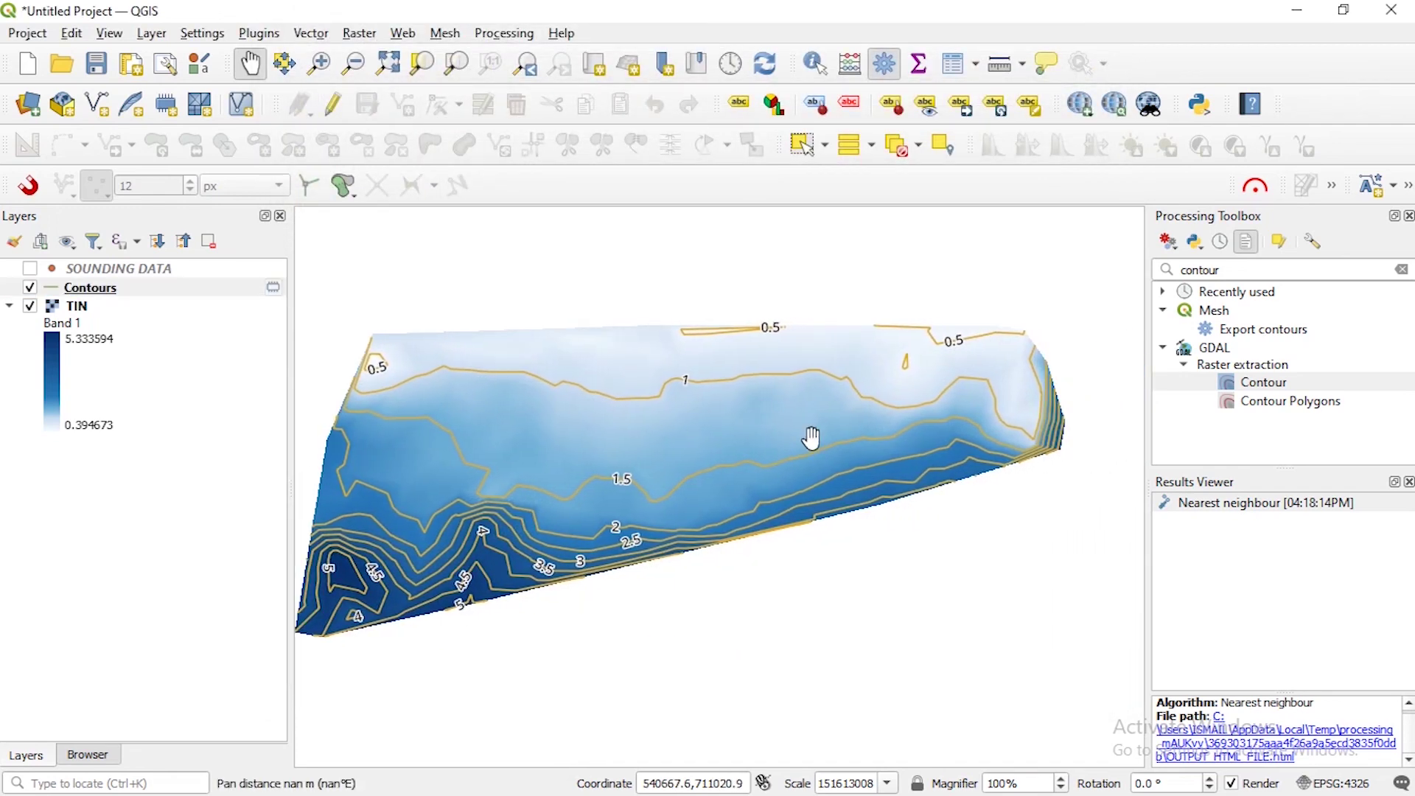
Show SOUNDING DATA, hide Contours, and toggle the TIN raster off and back on
left_click(30, 268)
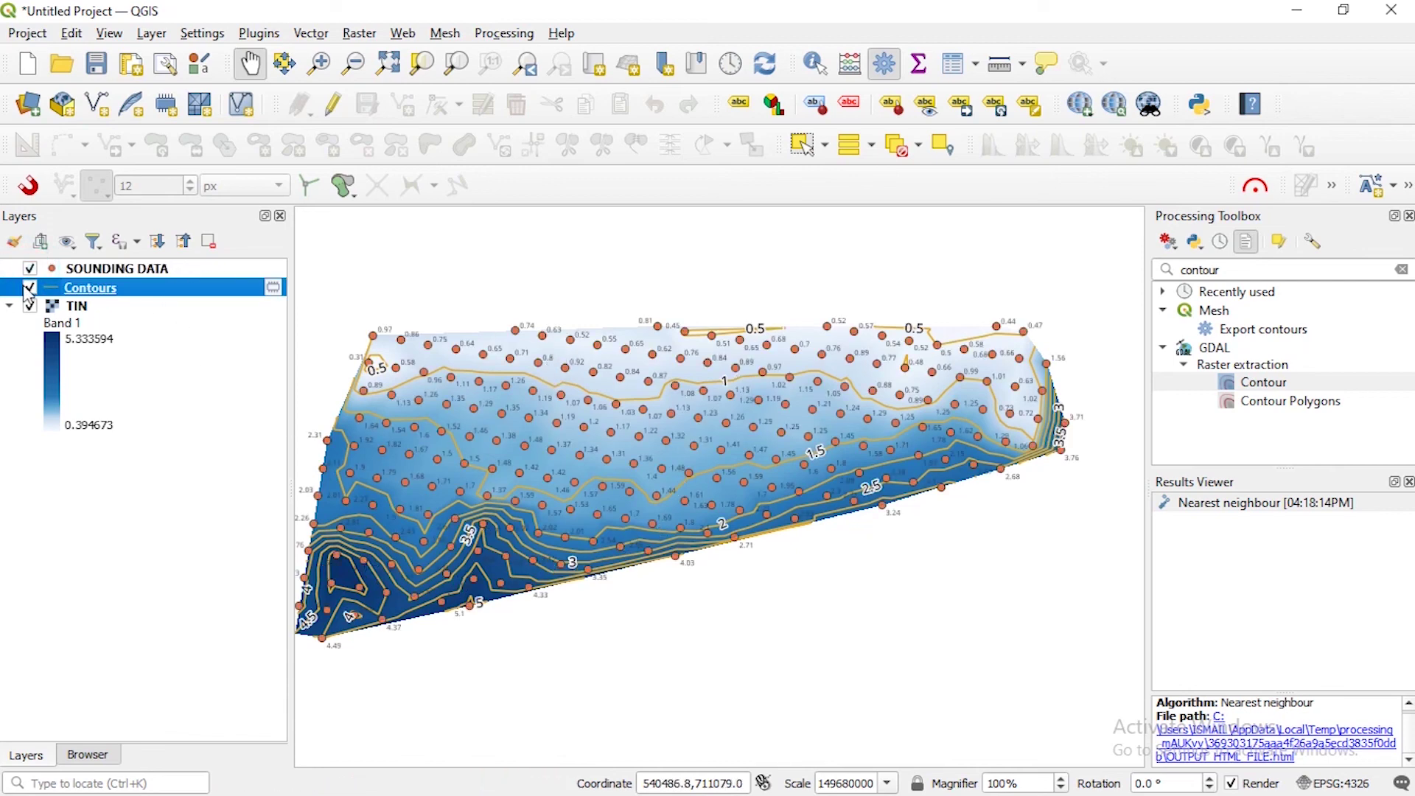
left_click(29, 288)
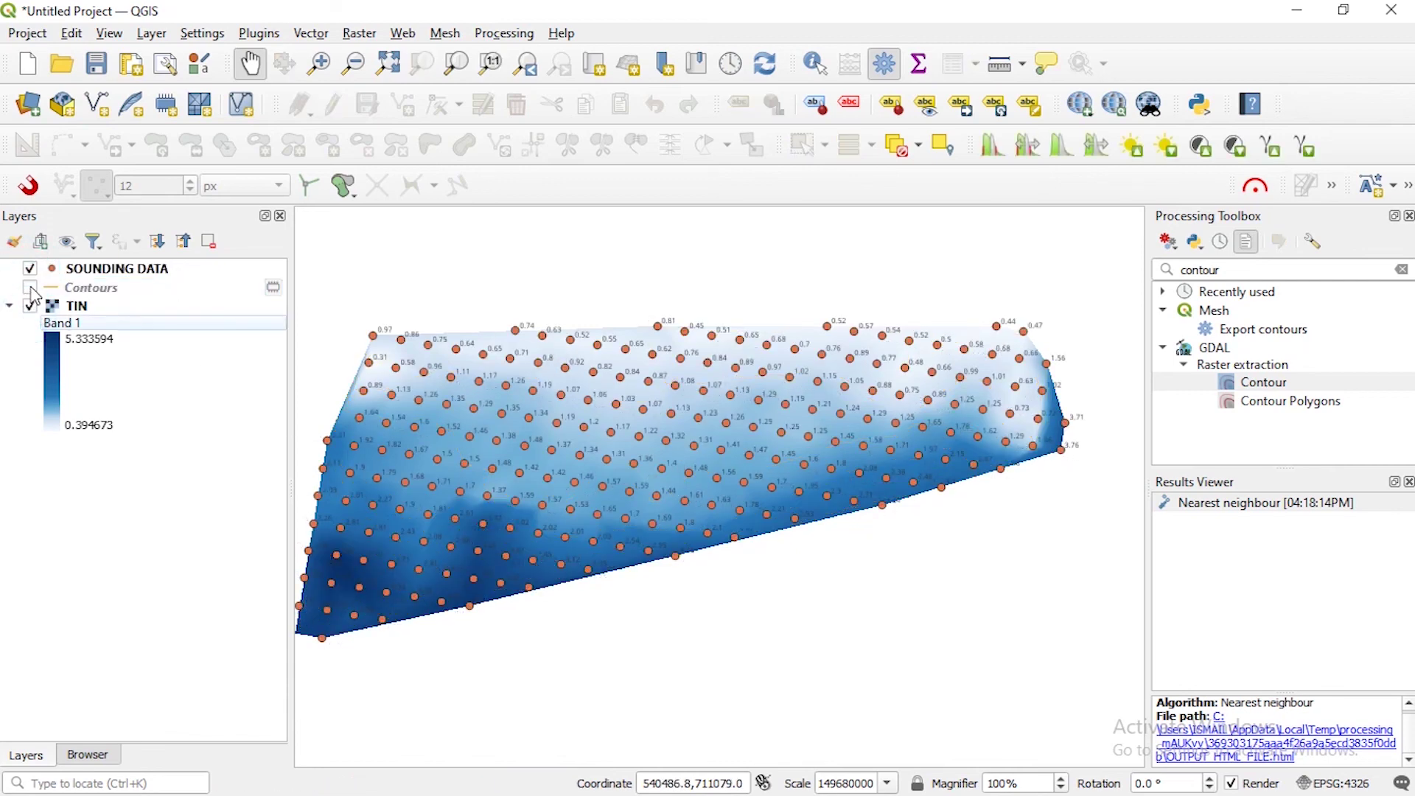
left_click(29, 306)
double_click(37, 314)
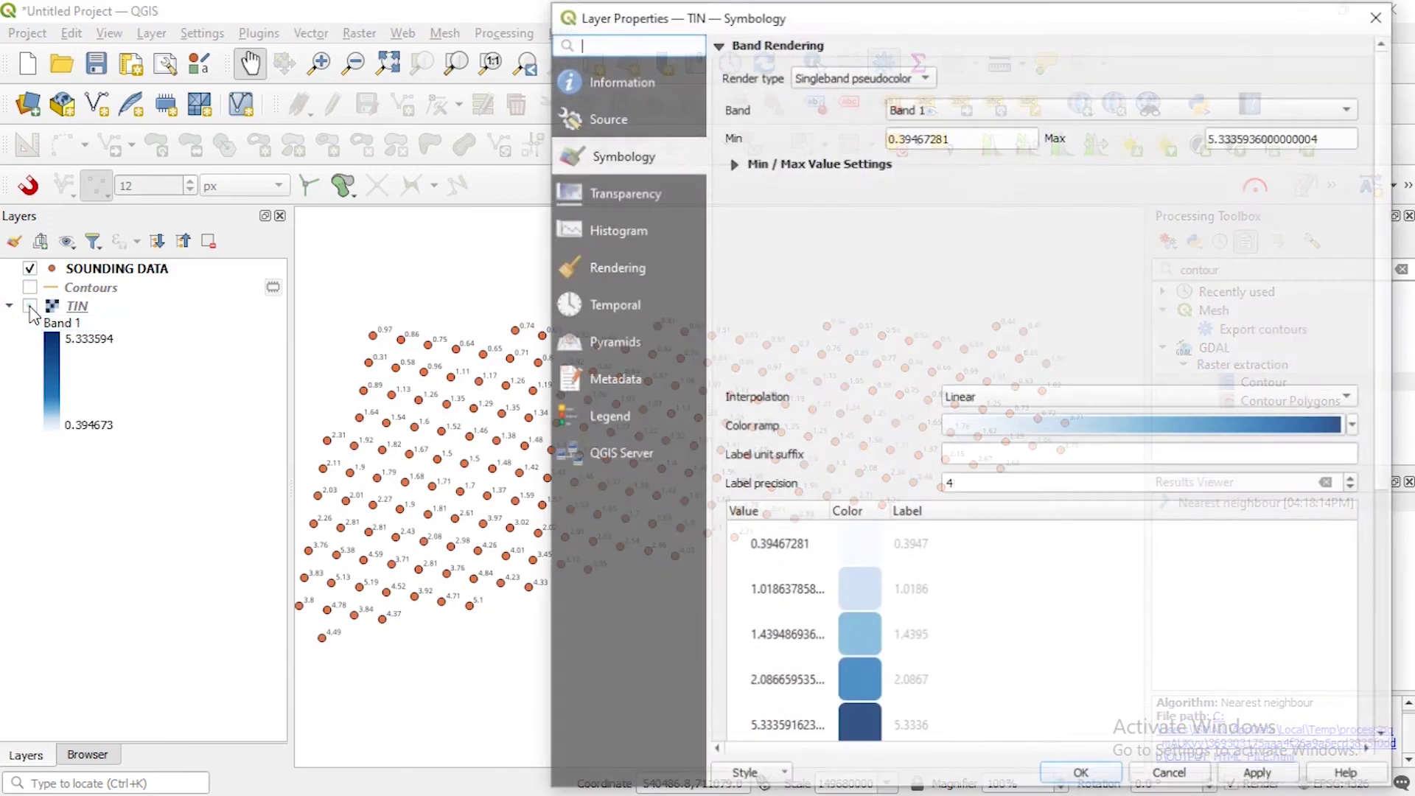
key("Escape")
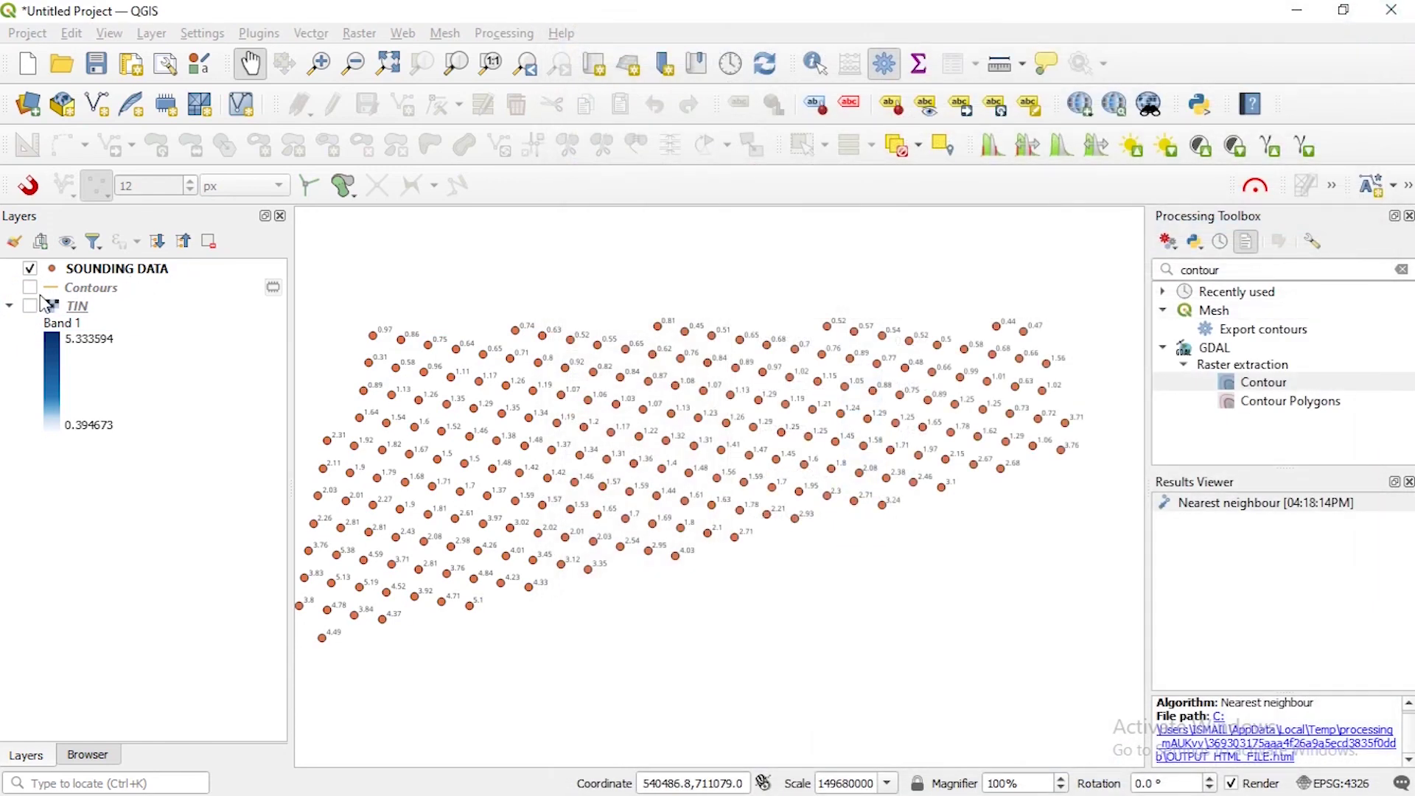
left_click(30, 306)
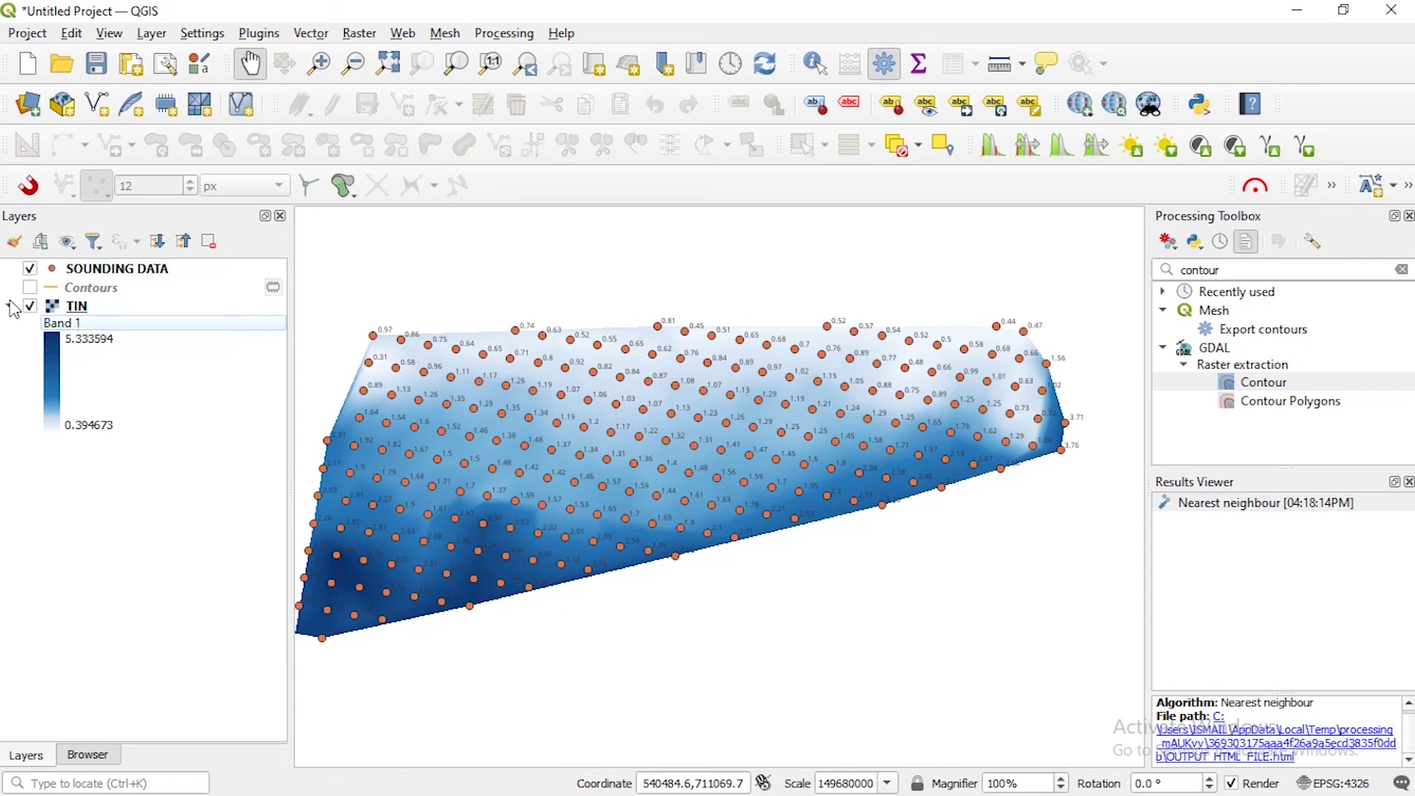
Turn the Contours layer back on so its labelled lines show with the soundings
left_click(28, 289)
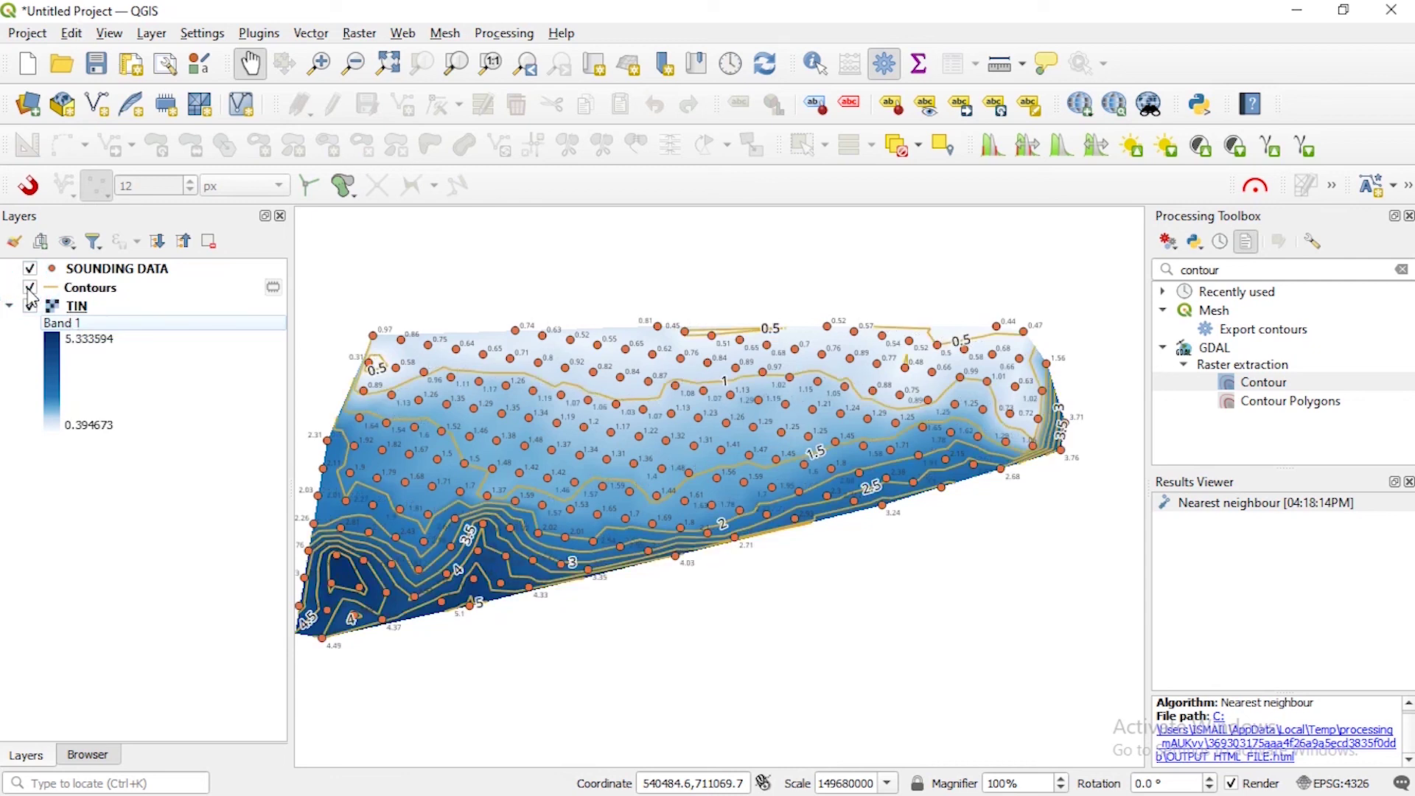